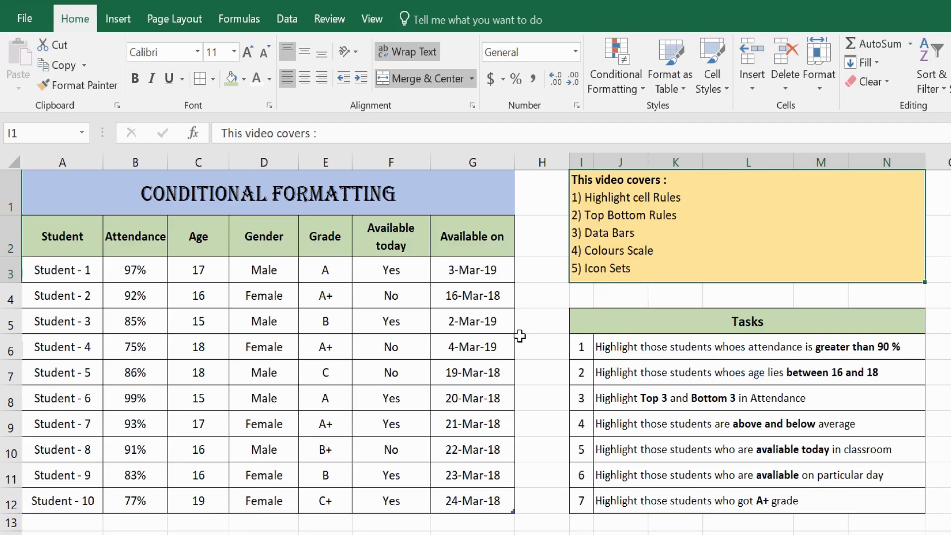
Examine the student table column by column and the list of seven tasks beside it
{"action": "left_click", "coordinate": [180, 350]}
{"action": "left_click", "coordinate": [63, 243]}
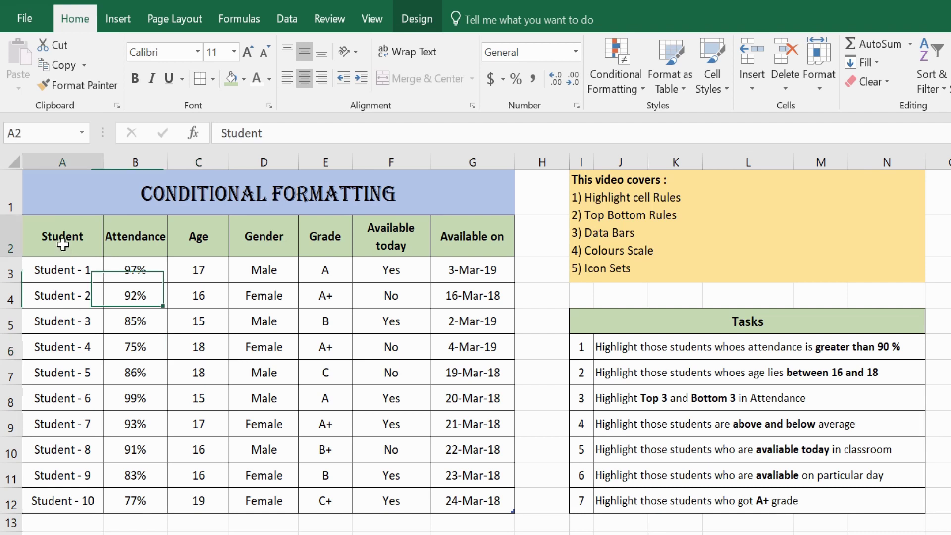
{"action": "left_click_drag", "start_coordinate": [67, 270], "coordinate": [65, 526]}
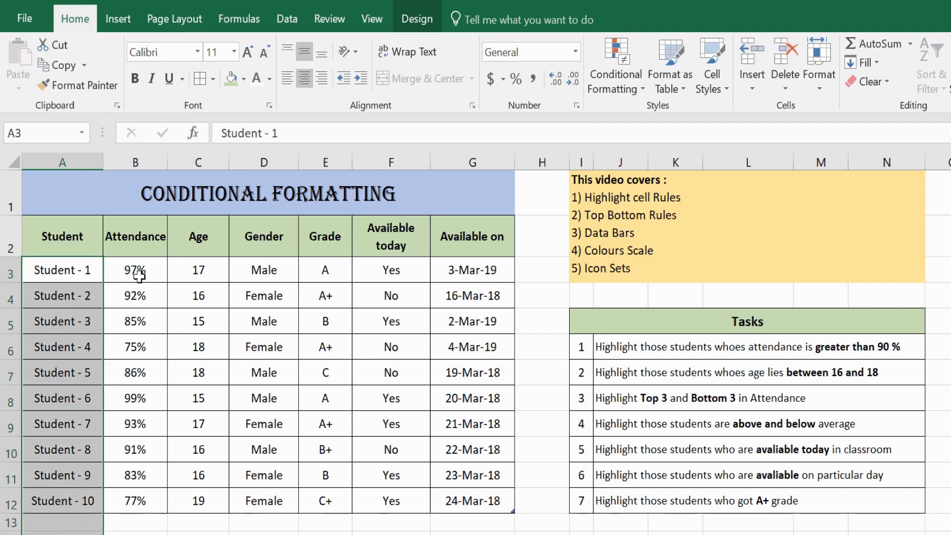
{"action": "left_click_drag", "start_coordinate": [135, 272], "coordinate": [141, 506]}
{"action": "left_click_drag", "start_coordinate": [201, 270], "coordinate": [211, 425]}
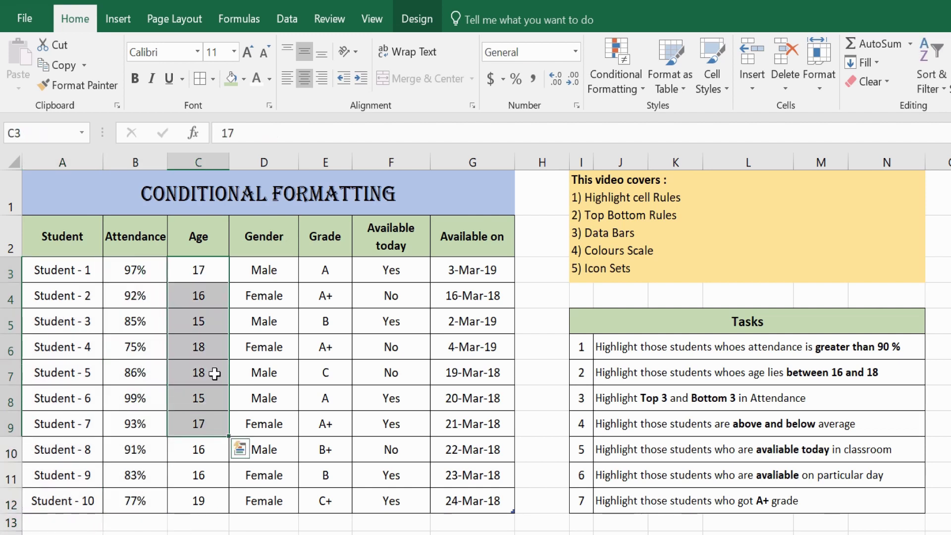
{"action": "left_click_drag", "start_coordinate": [263, 272], "coordinate": [264, 400]}
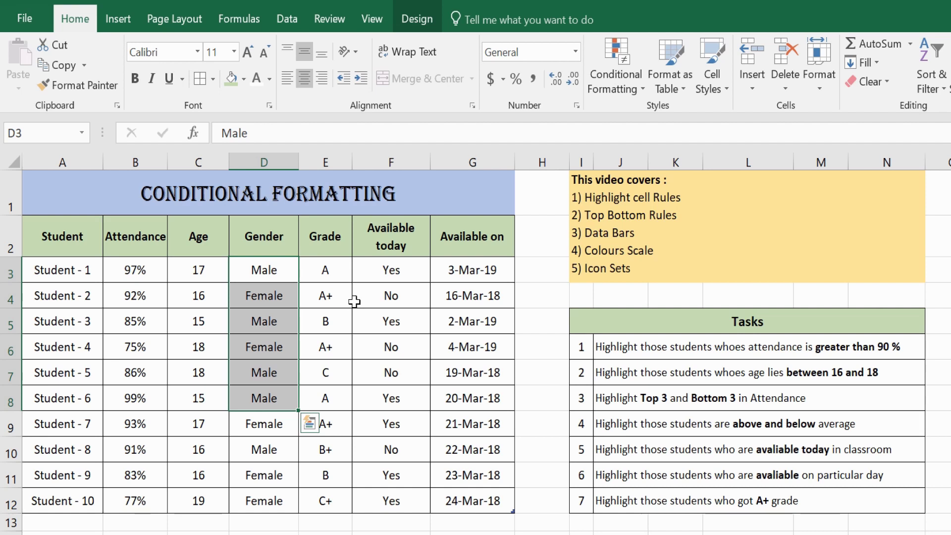
{"action": "left_click_drag", "start_coordinate": [403, 273], "coordinate": [399, 372]}
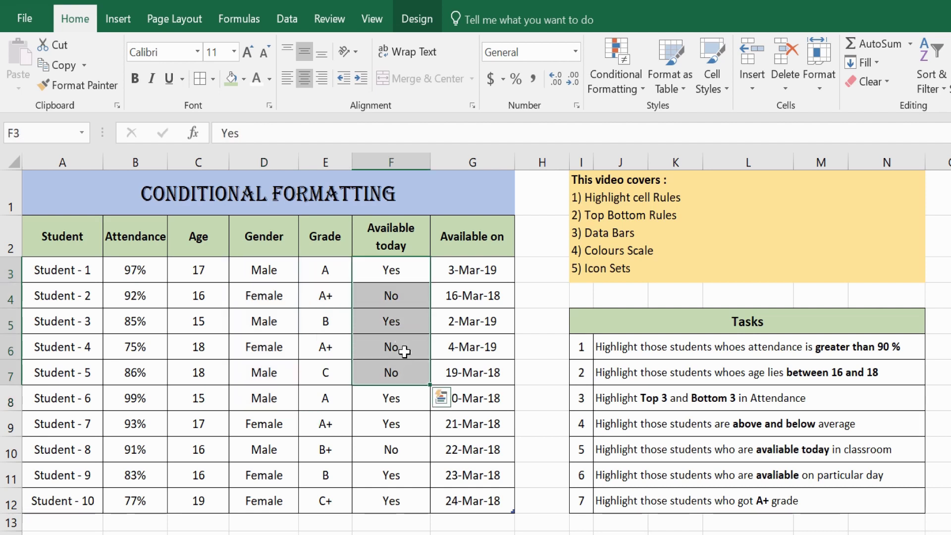
{"action": "left_click_drag", "start_coordinate": [474, 268], "coordinate": [477, 320]}
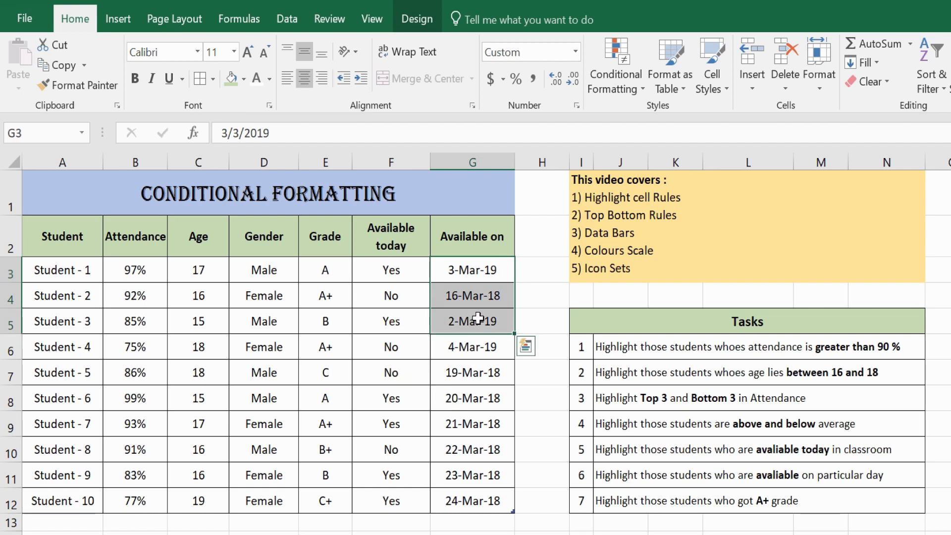
{"action": "left_click", "coordinate": [601, 344]}
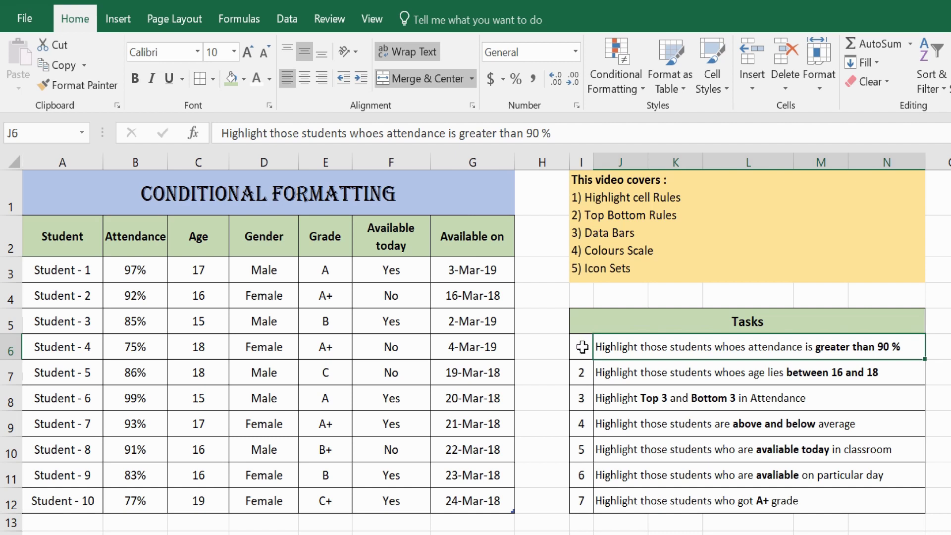
{"action": "left_click_drag", "start_coordinate": [582, 347], "coordinate": [713, 494]}
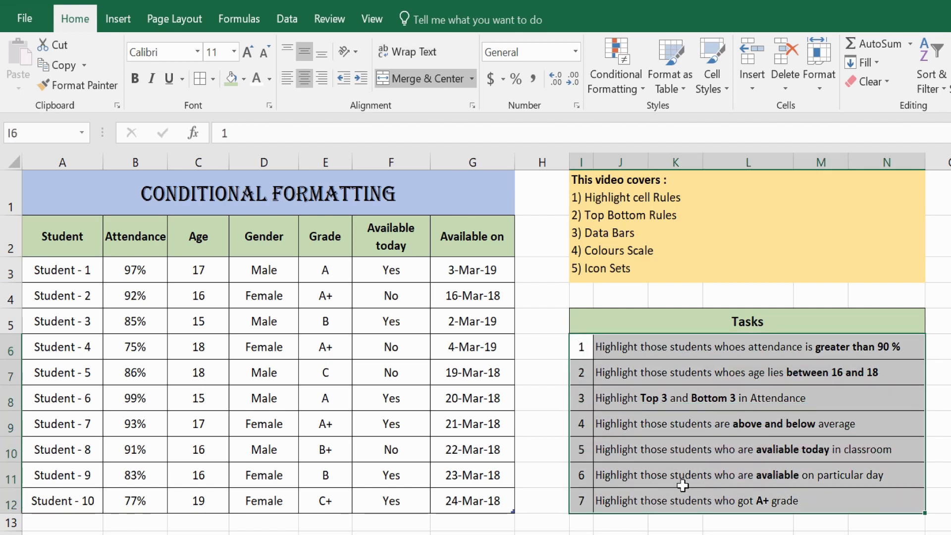
Examine the first task, attendance greater than 90 %, and the Attendance column it refers to
{"action": "left_click", "coordinate": [427, 450]}
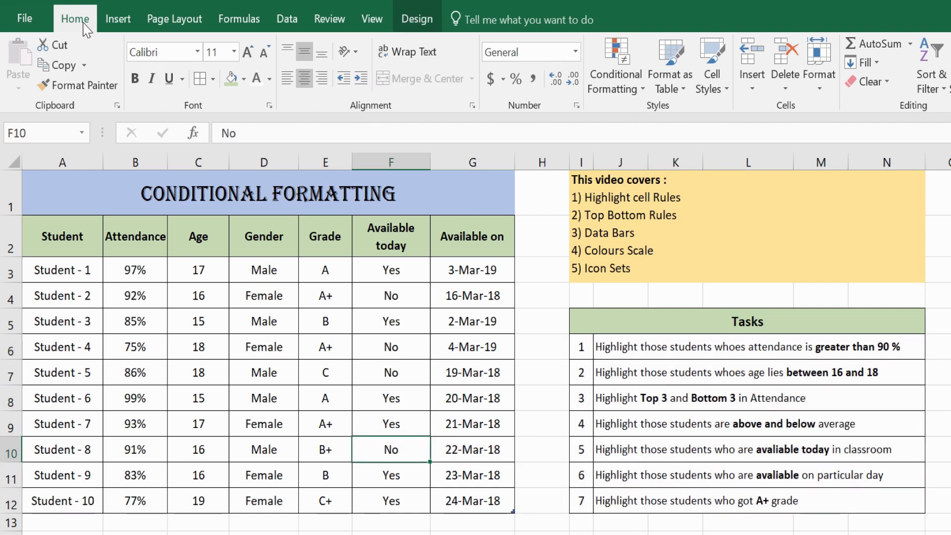
{"action": "left_click", "coordinate": [118, 20]}
{"action": "left_click", "coordinate": [75, 19]}
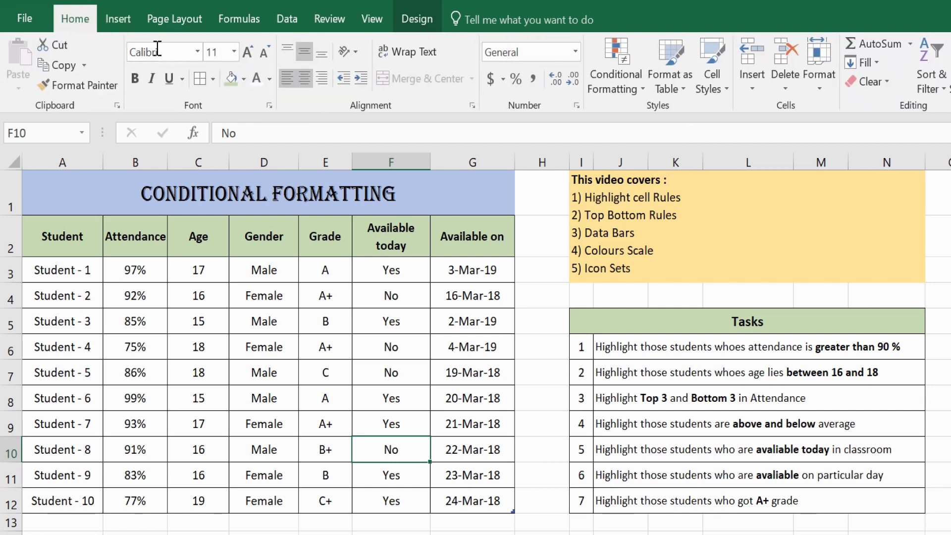
{"action": "left_click", "coordinate": [630, 99]}
{"action": "left_click", "coordinate": [485, 313]}
{"action": "left_click", "coordinate": [625, 350]}
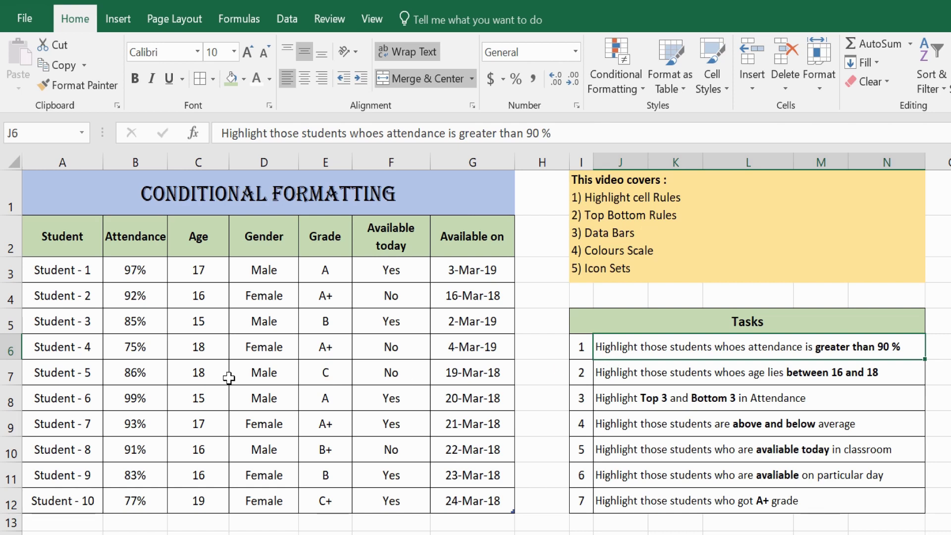
{"action": "left_click_drag", "start_coordinate": [132, 248], "coordinate": [141, 493]}
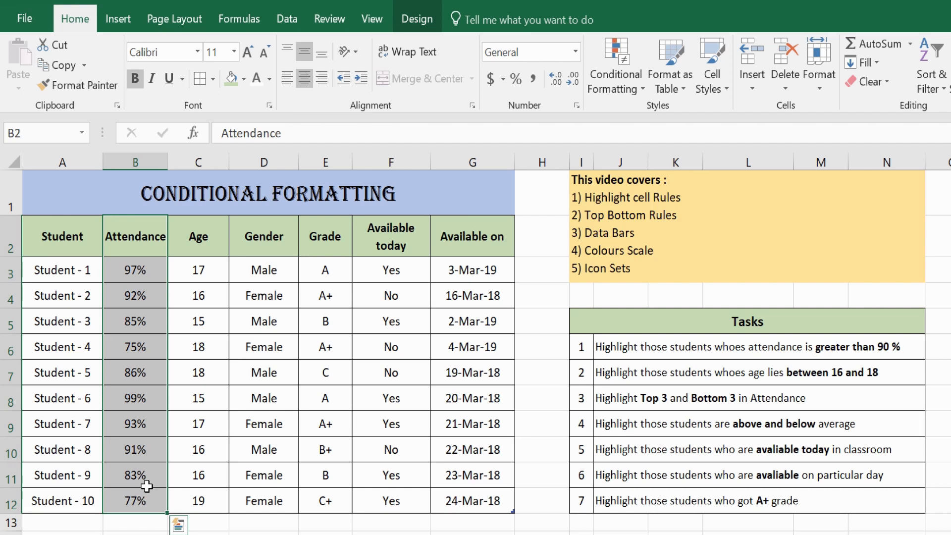
{"action": "left_click", "coordinate": [199, 459]}
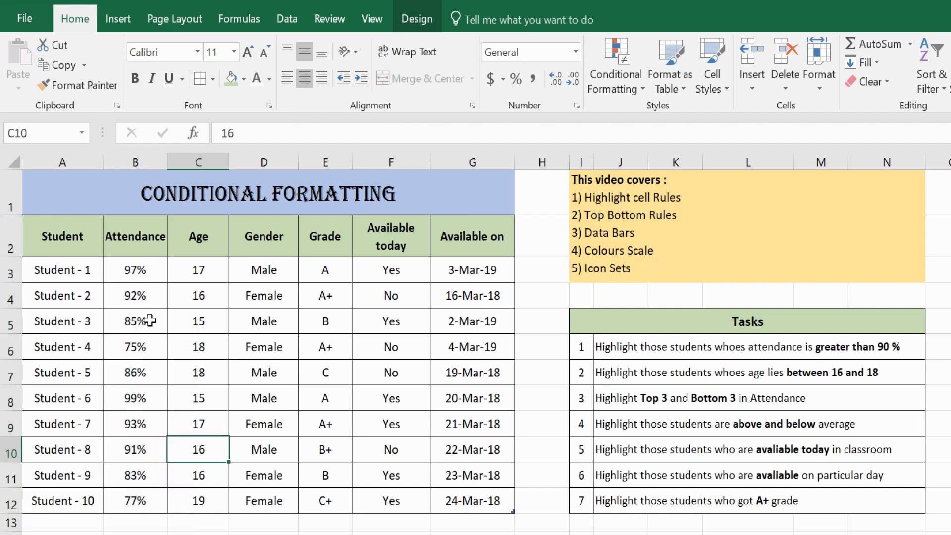
{"action": "left_click", "coordinate": [659, 347]}
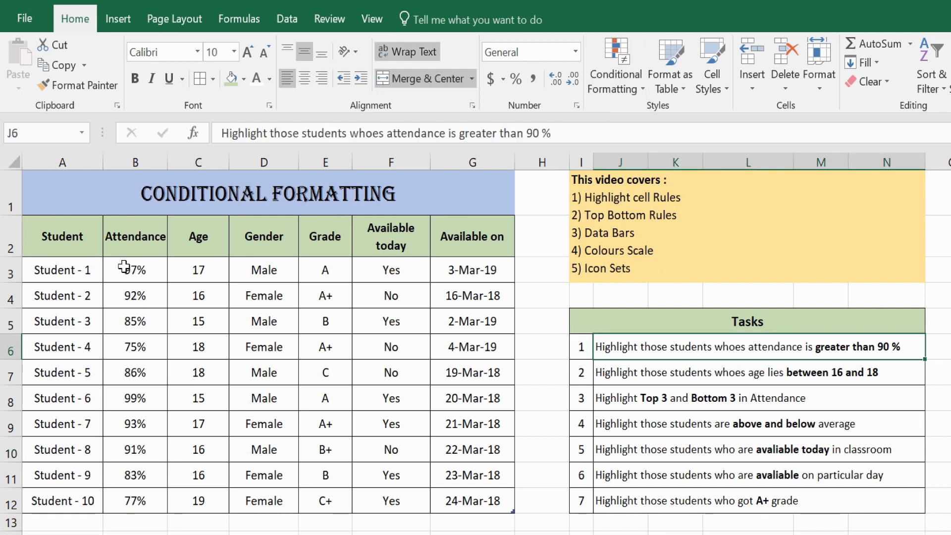
Create a Greater Than highlight rule for the attendance values in B3:B12 with a threshold of 90%
{"action": "left_click_drag", "start_coordinate": [136, 269], "coordinate": [149, 497]}
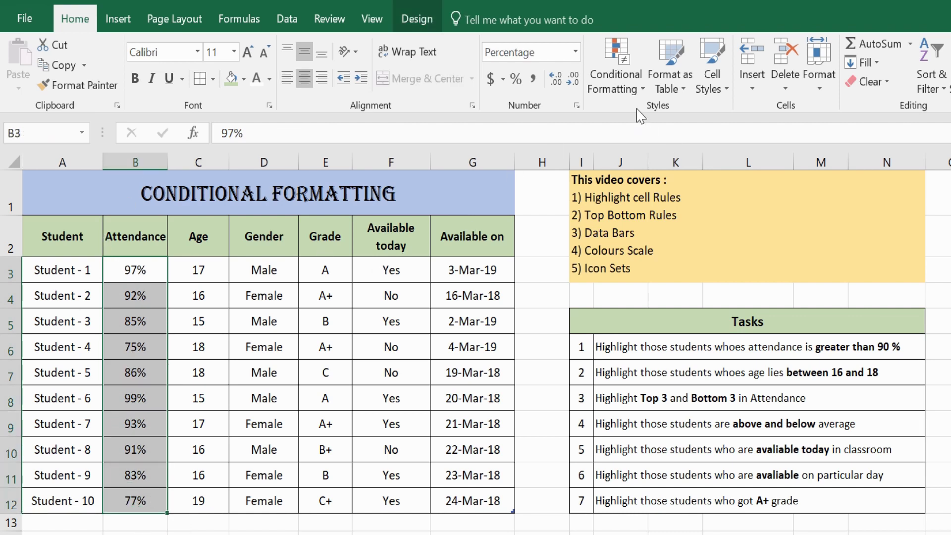
{"action": "left_click", "coordinate": [634, 88]}
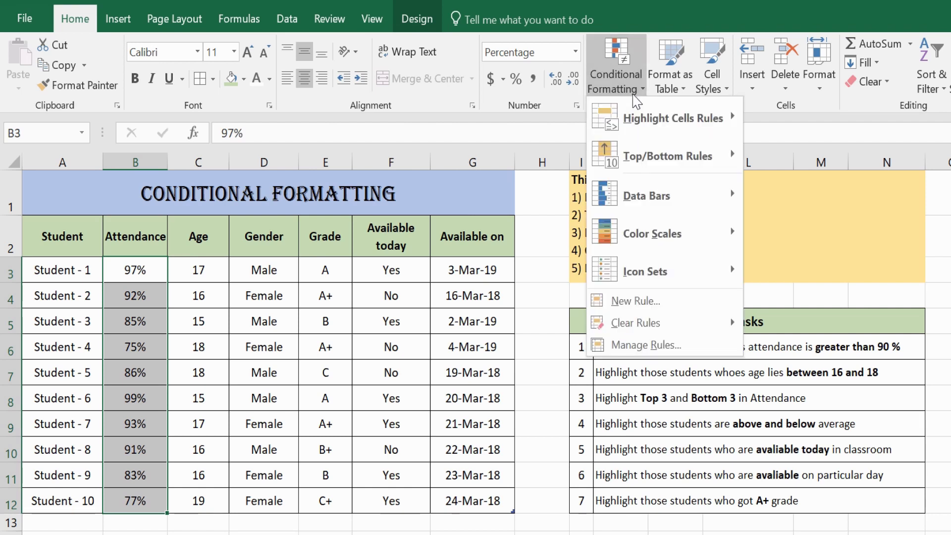
{"action": "mouse_move", "coordinate": [644, 124]}
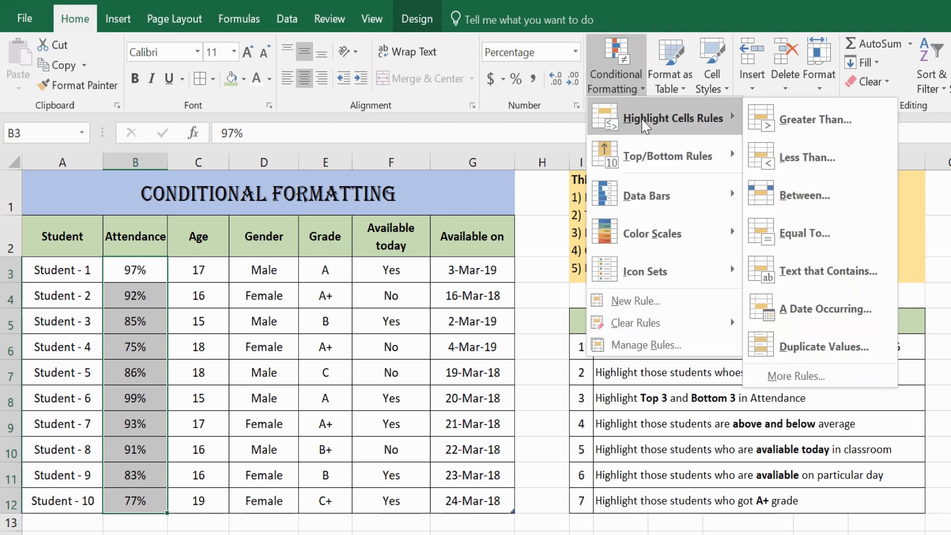
{"action": "left_click", "coordinate": [794, 124]}
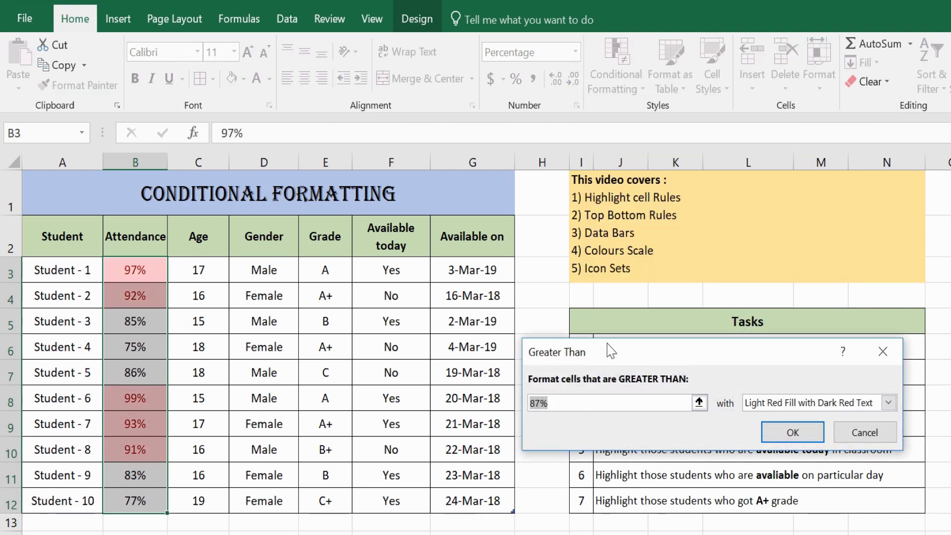
{"action": "left_click_drag", "start_coordinate": [608, 351], "coordinate": [312, 218]}
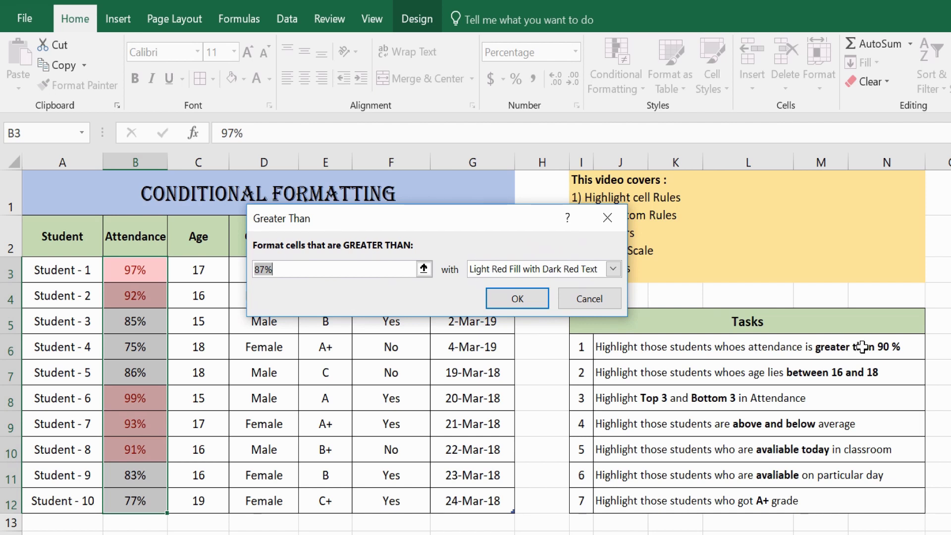
{"action": "left_click", "coordinate": [272, 270]}
{"action": "key", "text": "BackSpace"}
{"action": "key", "text": "BackSpace"}
{"action": "type", "text": "90"}
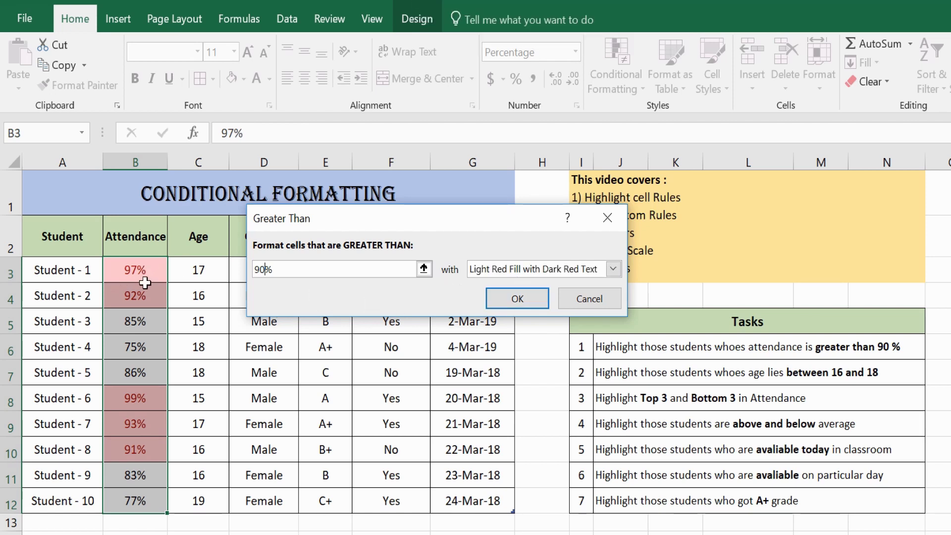
Apply the attendance rule with Green Fill with Dark Green Text and check the highlighted cells
{"action": "left_click", "coordinate": [517, 274]}
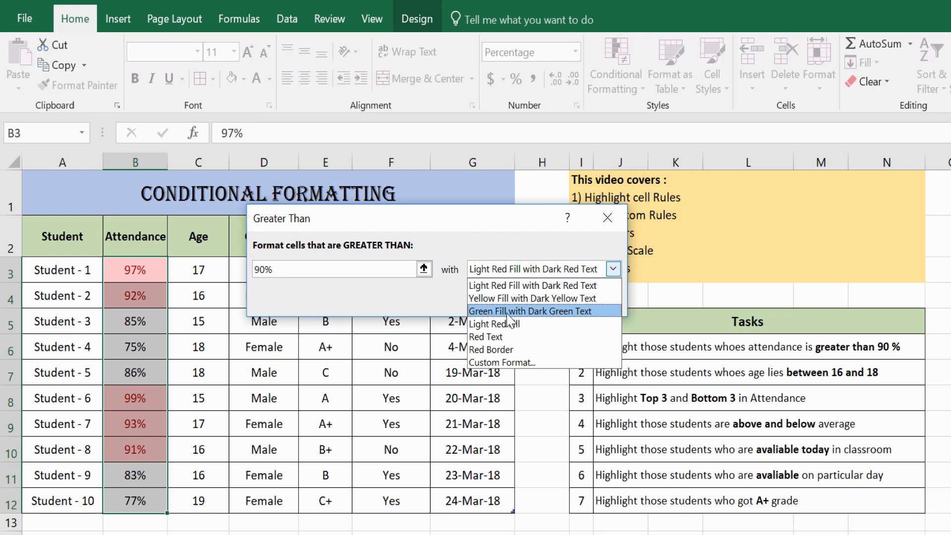
{"action": "left_click", "coordinate": [557, 315]}
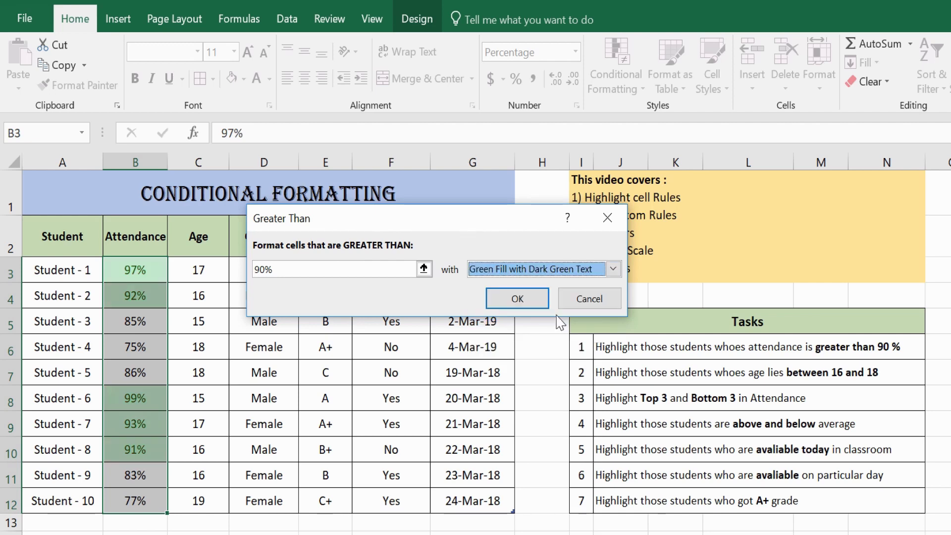
{"action": "left_click", "coordinate": [517, 298]}
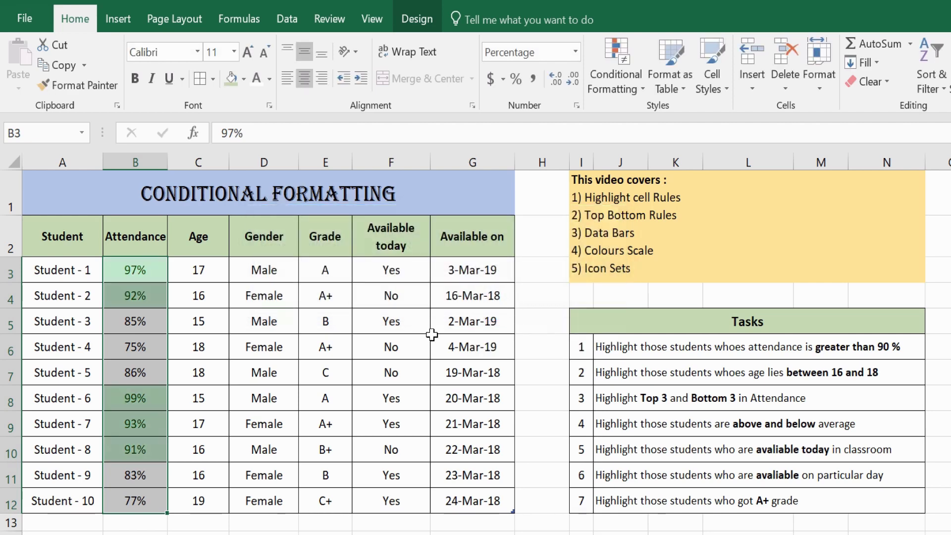
{"action": "left_click", "coordinate": [264, 399]}
{"action": "left_click", "coordinate": [130, 268]}
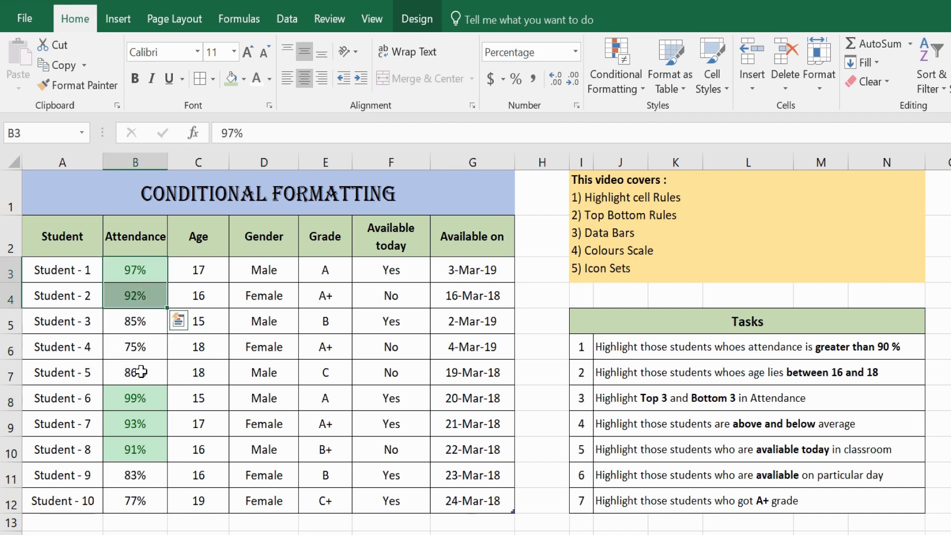
{"action": "left_click_drag", "start_coordinate": [138, 397], "coordinate": [145, 453]}
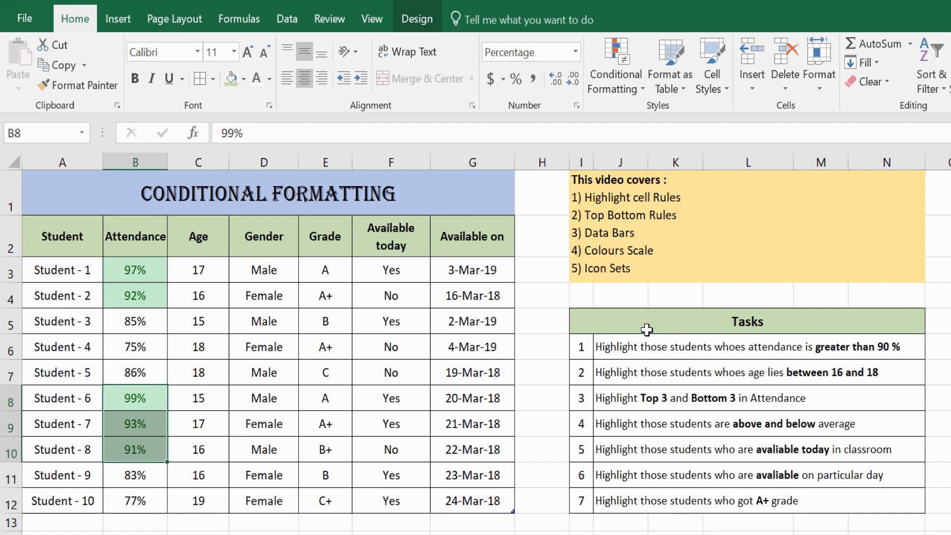
Start a Between highlight rule for the ages in C3:C12 with limits 16 and 18
{"action": "left_click", "coordinate": [630, 375]}
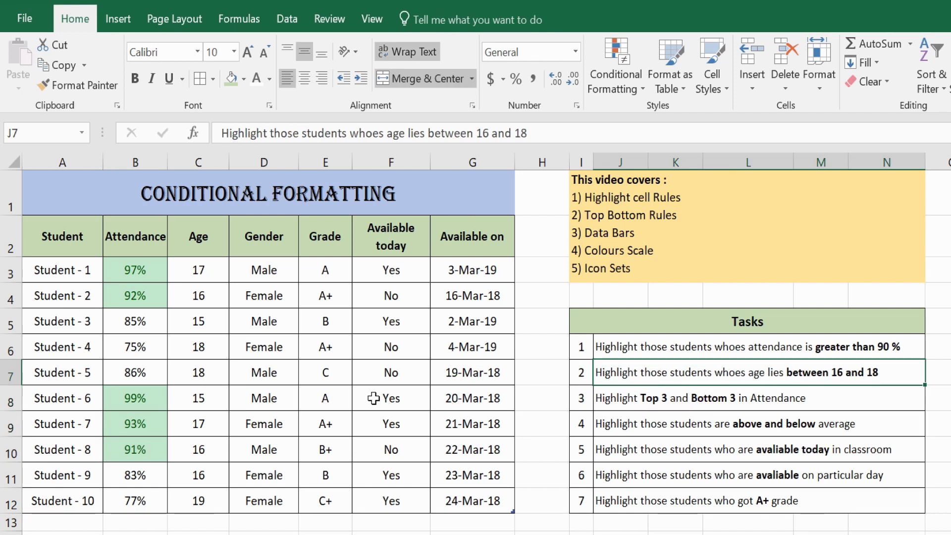
{"action": "left_click", "coordinate": [200, 272]}
{"action": "left_click_drag", "start_coordinate": [201, 271], "coordinate": [204, 492]}
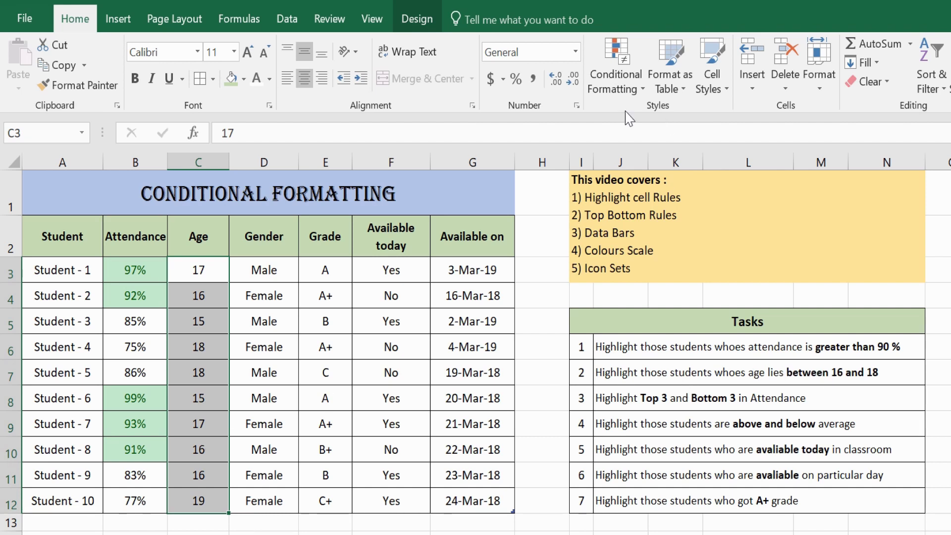
{"action": "left_click", "coordinate": [628, 97]}
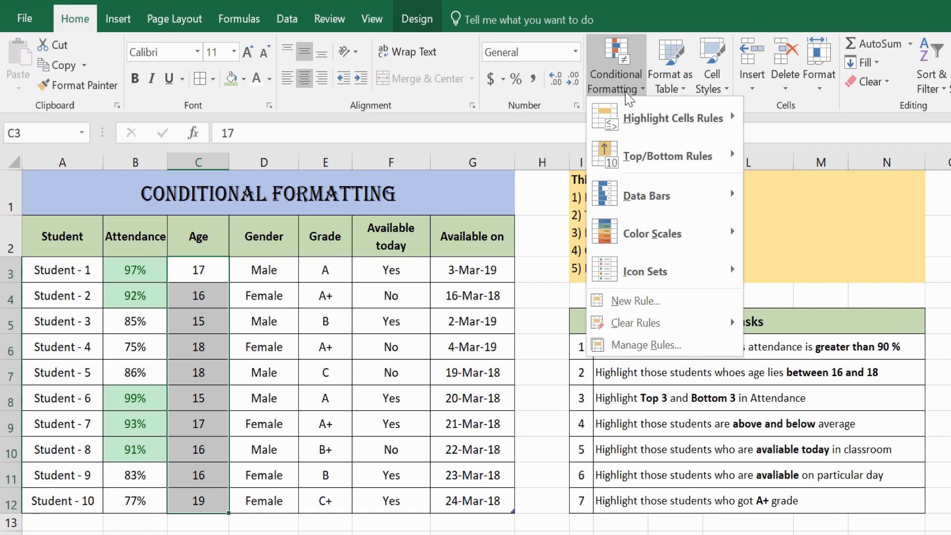
{"action": "mouse_move", "coordinate": [633, 125]}
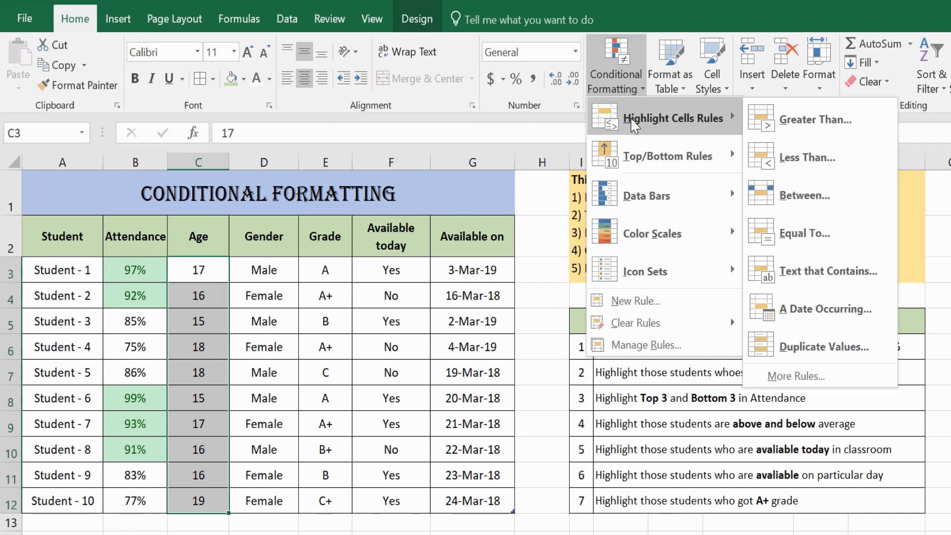
{"action": "left_click", "coordinate": [799, 199]}
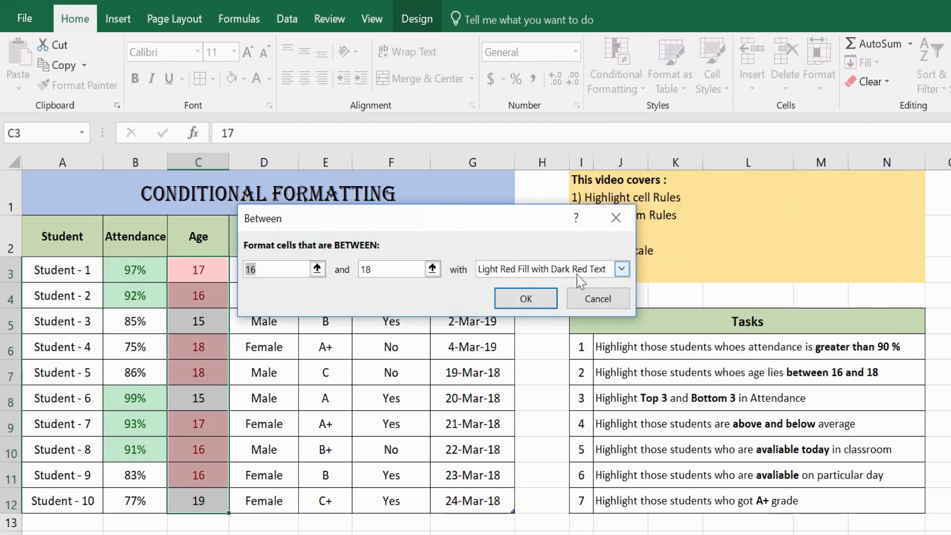
{"action": "left_click", "coordinate": [271, 271]}
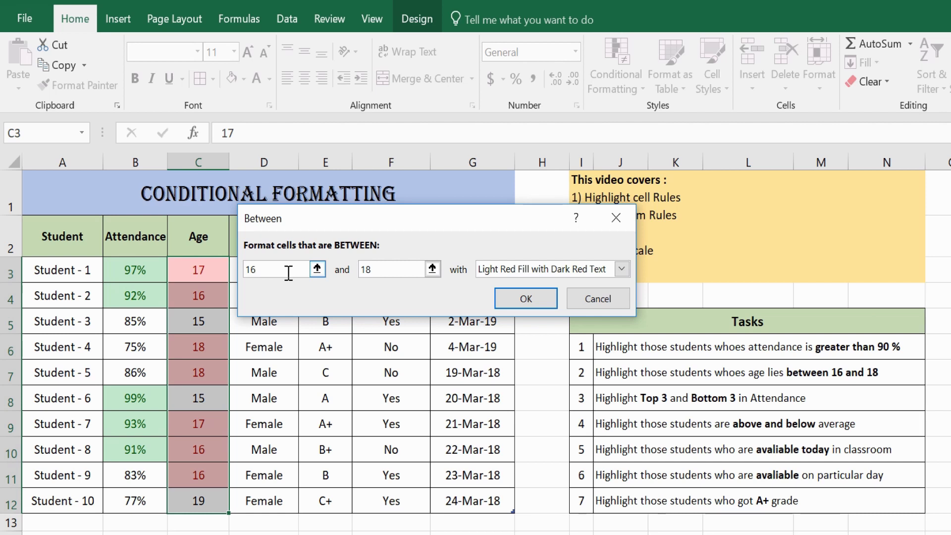
Give the Between rule for the ages a custom format with a light orange fill and apply it
{"action": "left_click", "coordinate": [622, 269]}
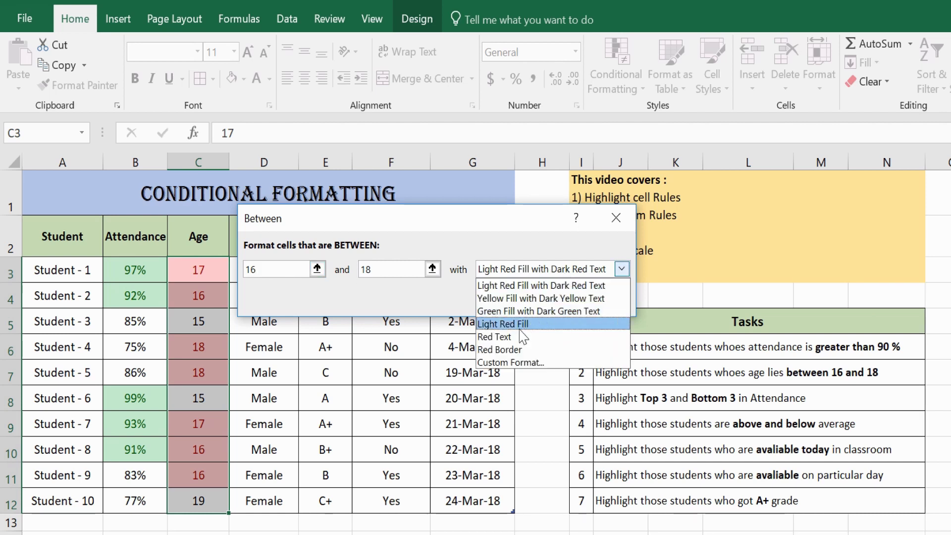
{"action": "left_click", "coordinate": [508, 349]}
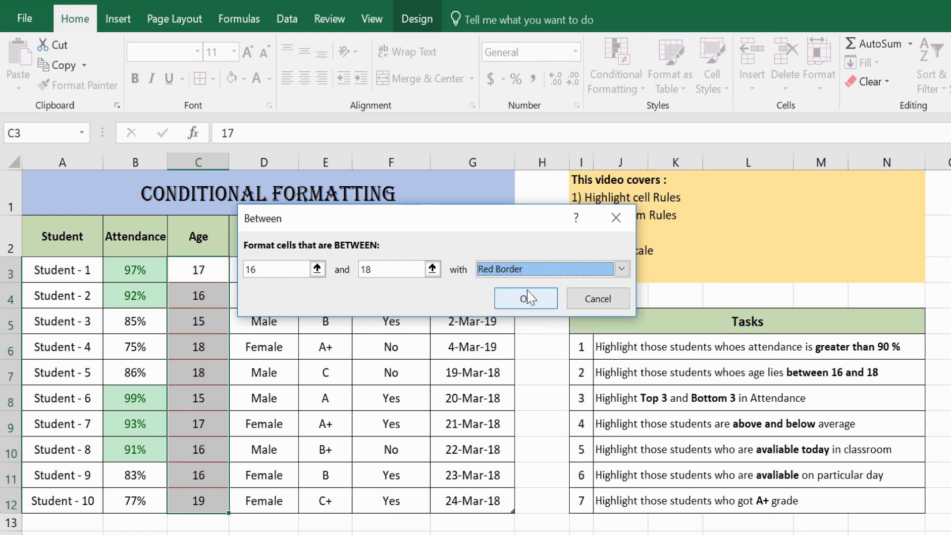
{"action": "left_click", "coordinate": [535, 270]}
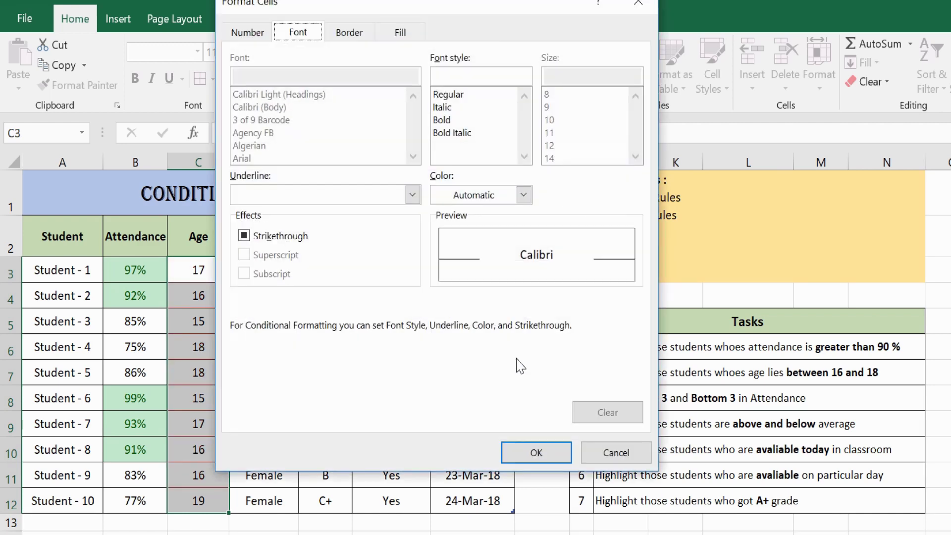
{"action": "left_click_drag", "start_coordinate": [407, 17], "coordinate": [768, 71]}
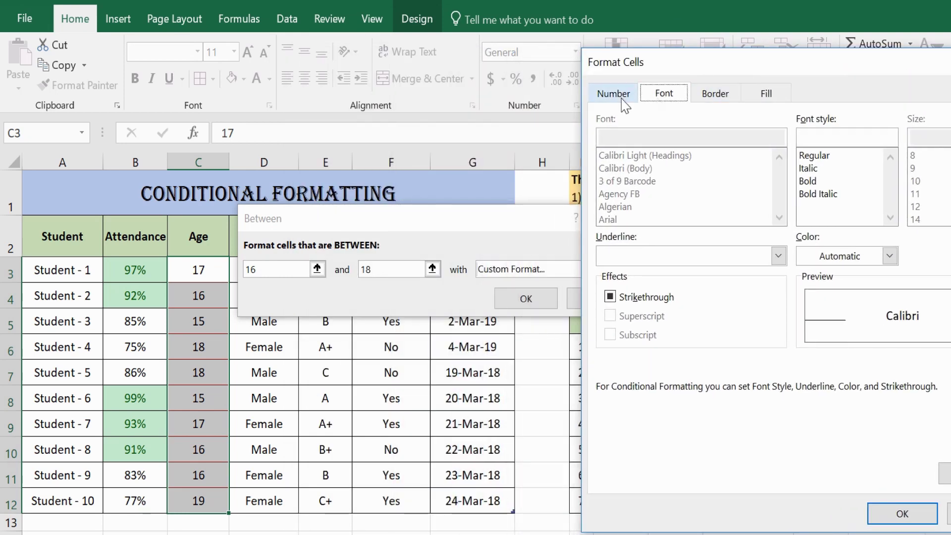
{"action": "left_click", "coordinate": [715, 94]}
{"action": "left_click", "coordinate": [767, 97]}
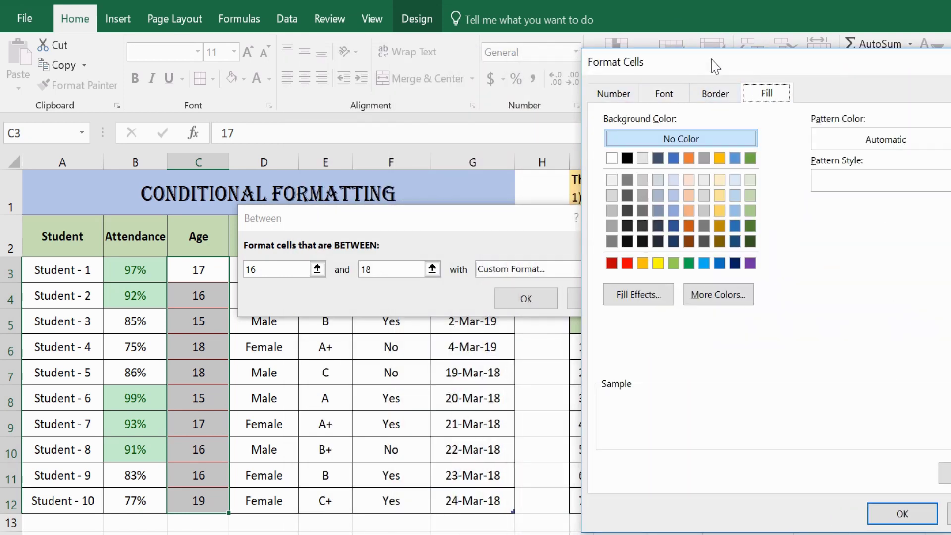
{"action": "left_click", "coordinate": [689, 195]}
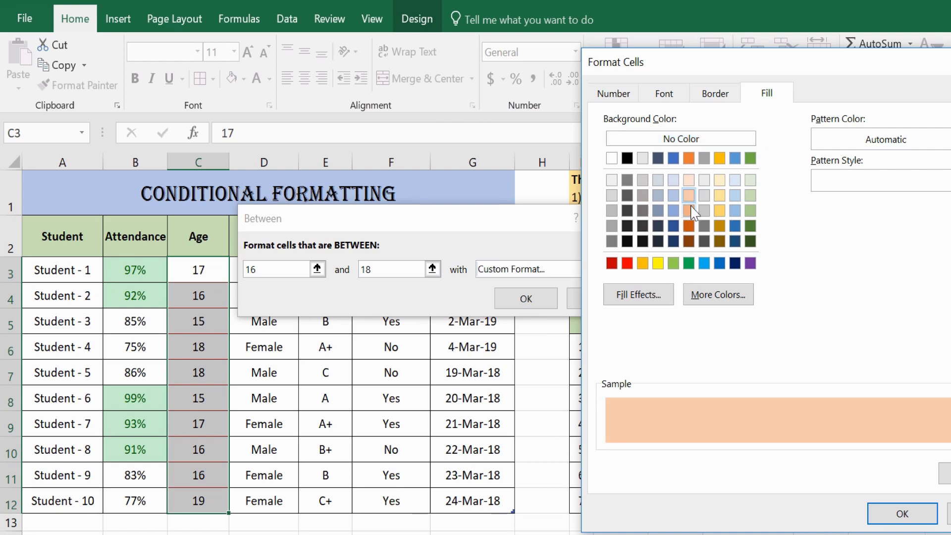
{"action": "left_click", "coordinate": [902, 513]}
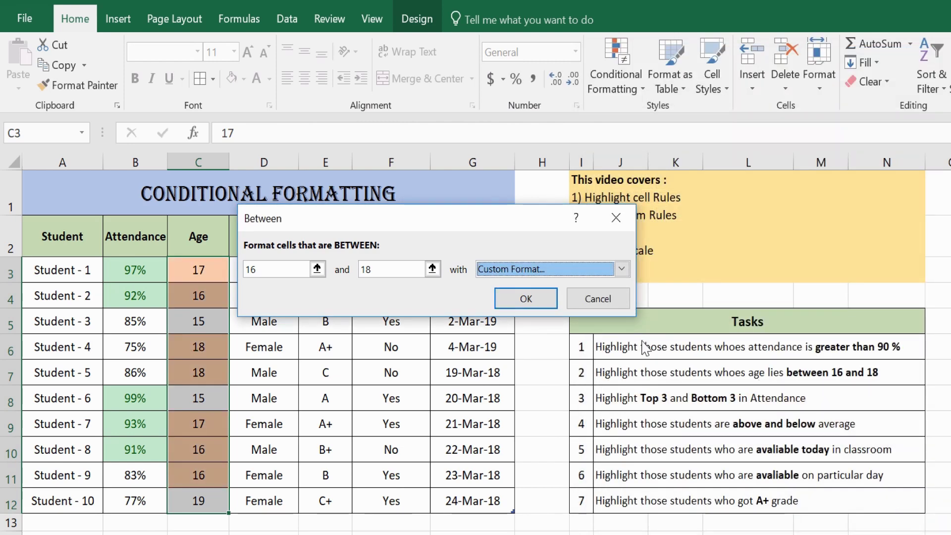
{"action": "left_click", "coordinate": [524, 303]}
{"action": "left_click", "coordinate": [330, 396]}
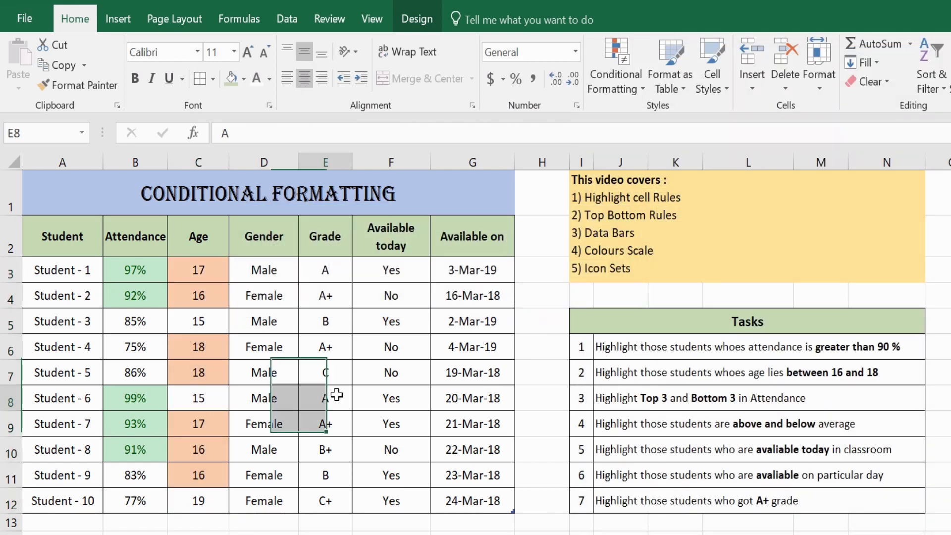
Check the highlighted ages against the second task, between 16 and 18, and review the available highlight cell rules
{"action": "left_click_drag", "start_coordinate": [199, 268], "coordinate": [197, 300]}
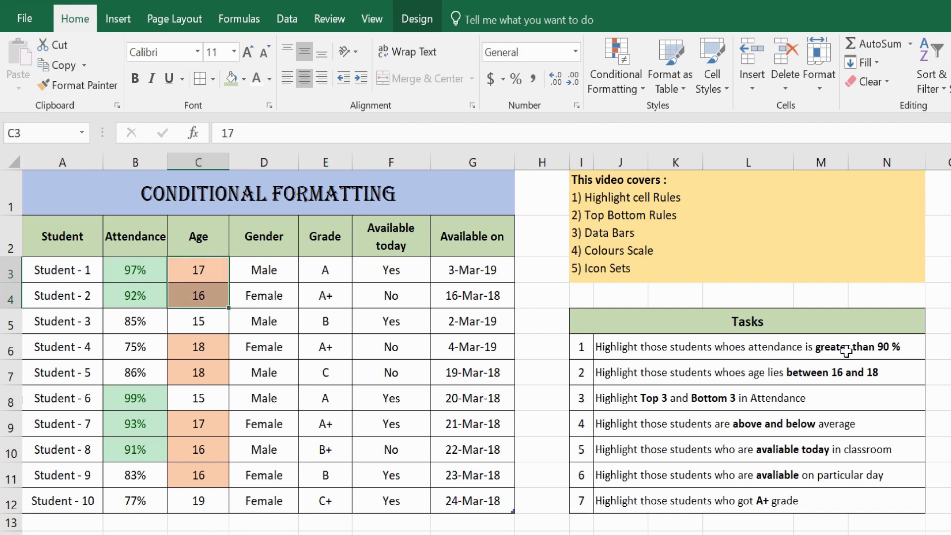
{"action": "left_click", "coordinate": [758, 378]}
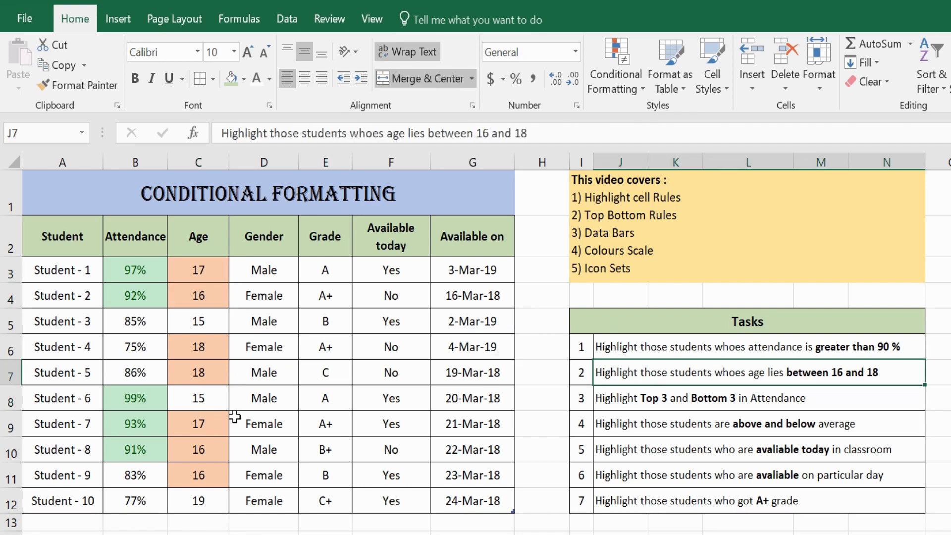
{"action": "left_click", "coordinate": [282, 410]}
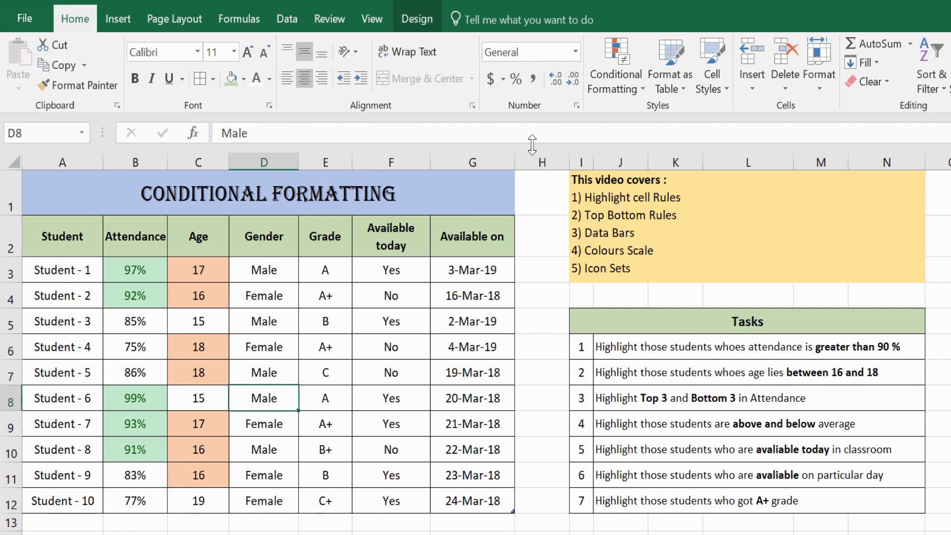
{"action": "left_click", "coordinate": [613, 92]}
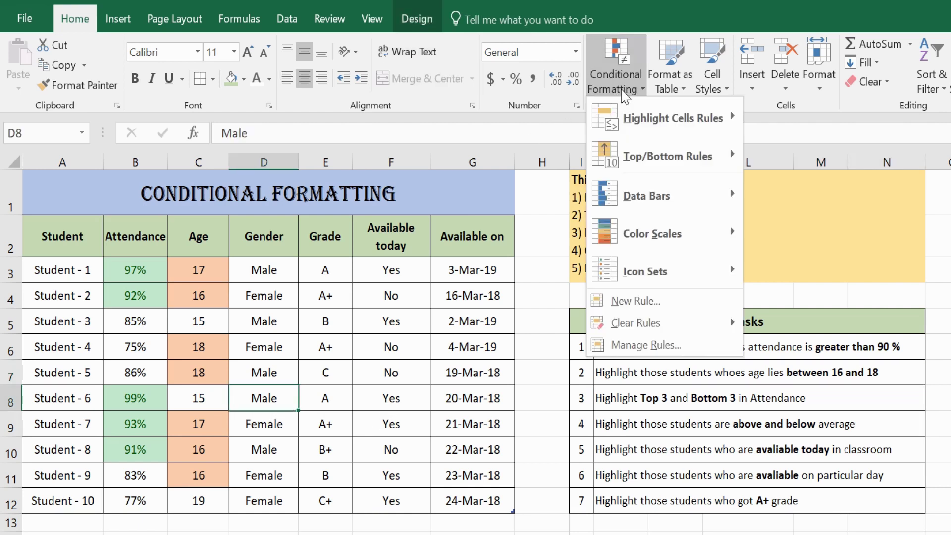
{"action": "mouse_move", "coordinate": [633, 109]}
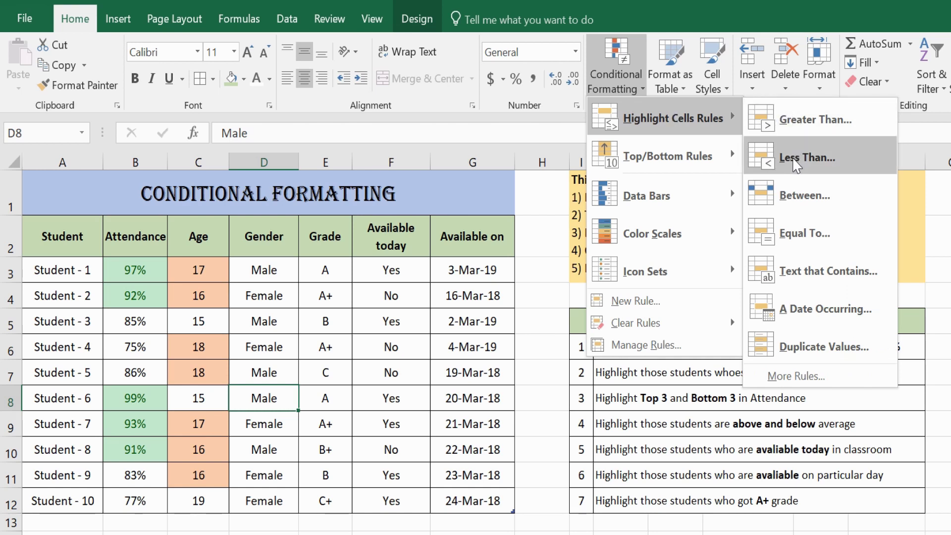
Clear the conditional formatting rules from the attendance cells B3:B11
{"action": "left_click", "coordinate": [155, 297]}
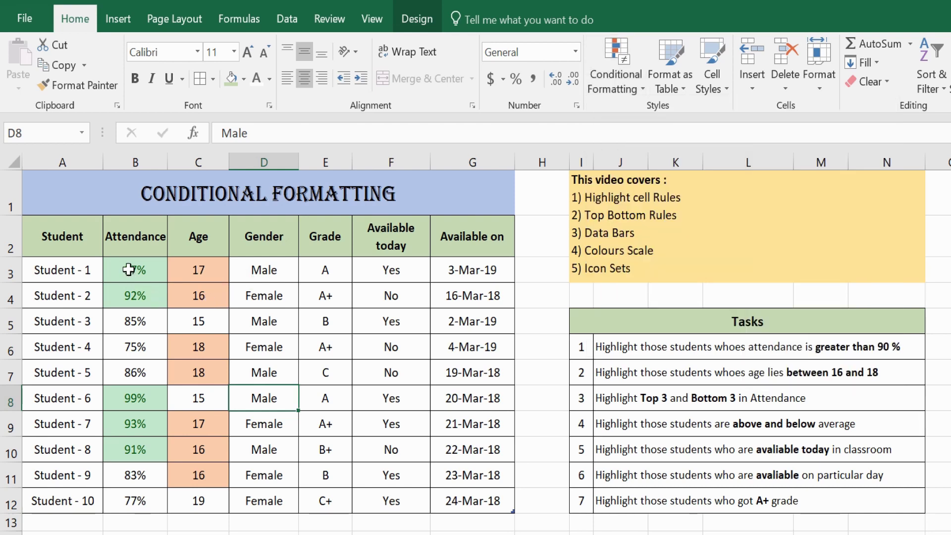
{"action": "left_click_drag", "start_coordinate": [129, 269], "coordinate": [129, 478]}
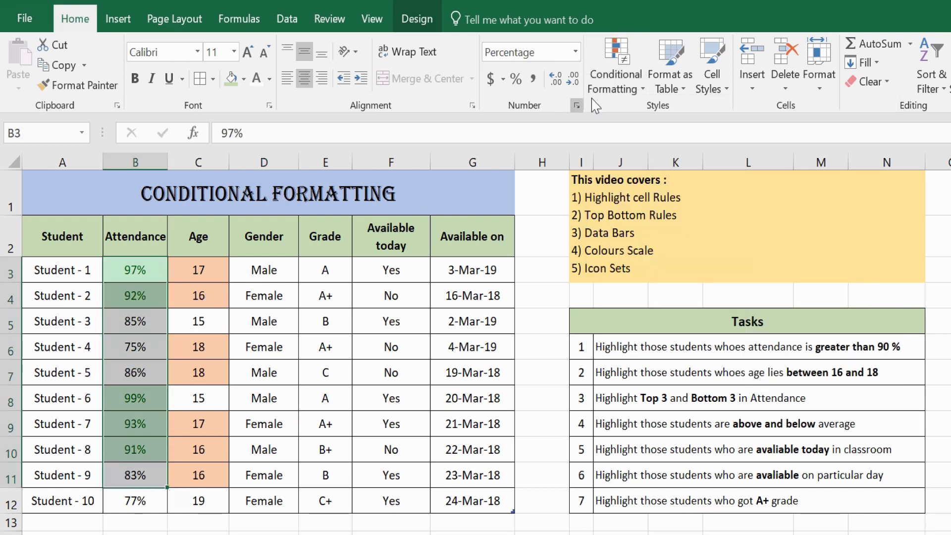
{"action": "left_click", "coordinate": [633, 90]}
{"action": "mouse_move", "coordinate": [644, 323]}
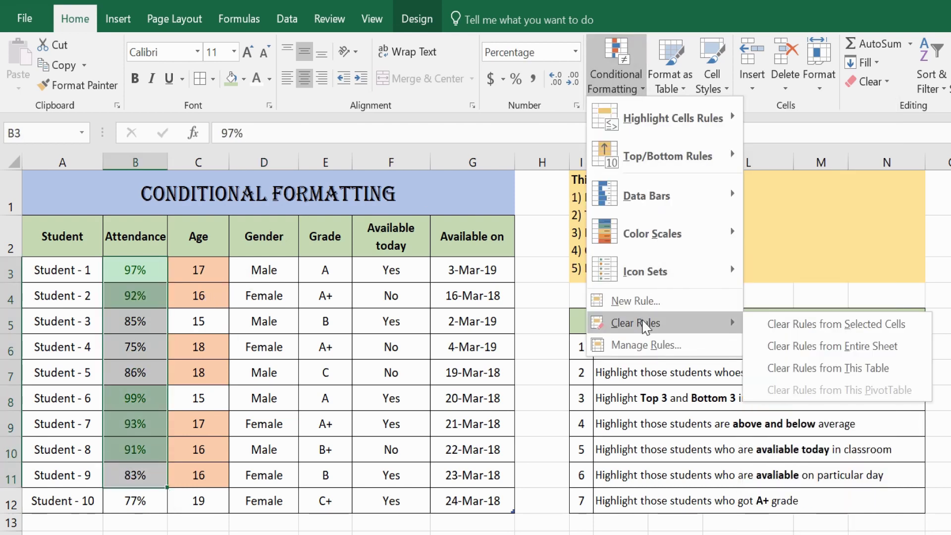
{"action": "left_click", "coordinate": [806, 327]}
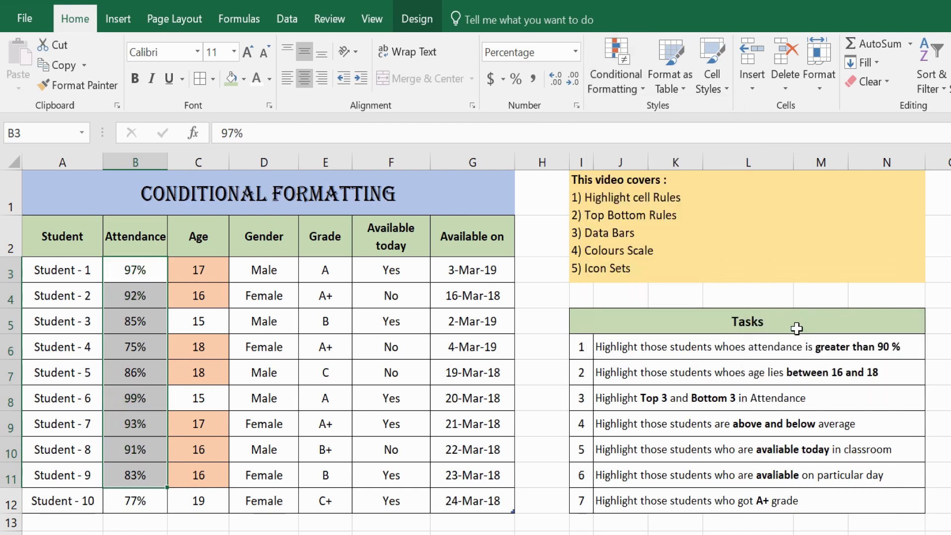
{"action": "left_click", "coordinate": [320, 374]}
{"action": "left_click", "coordinate": [737, 353]}
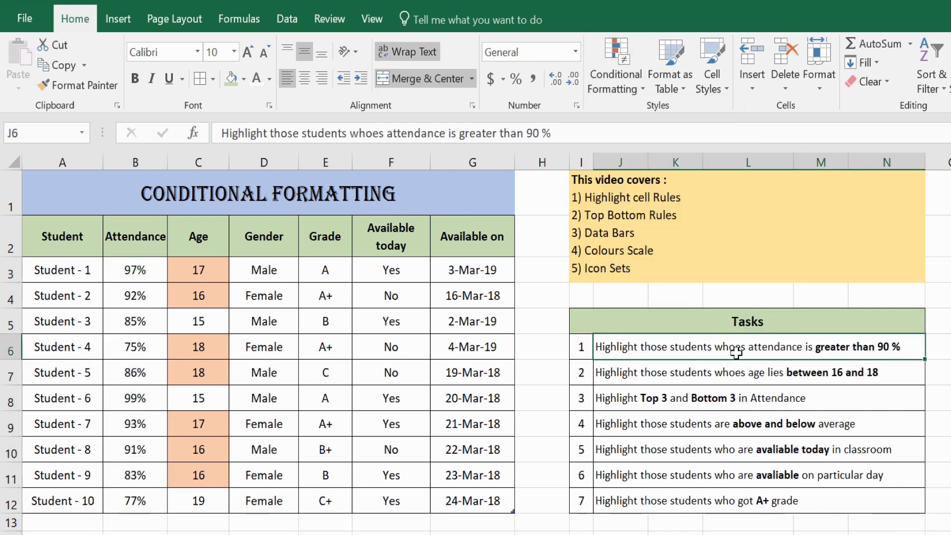
{"action": "left_click_drag", "start_coordinate": [575, 354], "coordinate": [637, 347]}
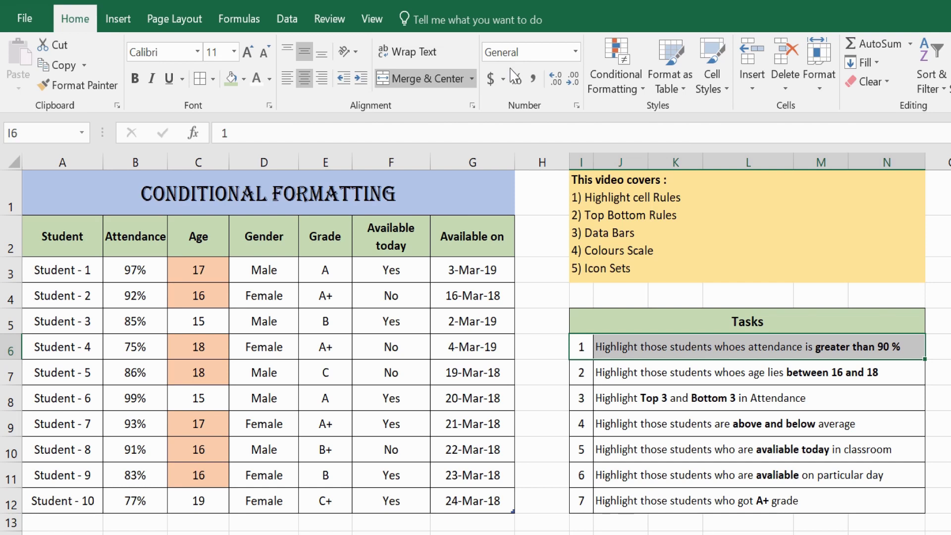
{"action": "left_click", "coordinate": [613, 93]}
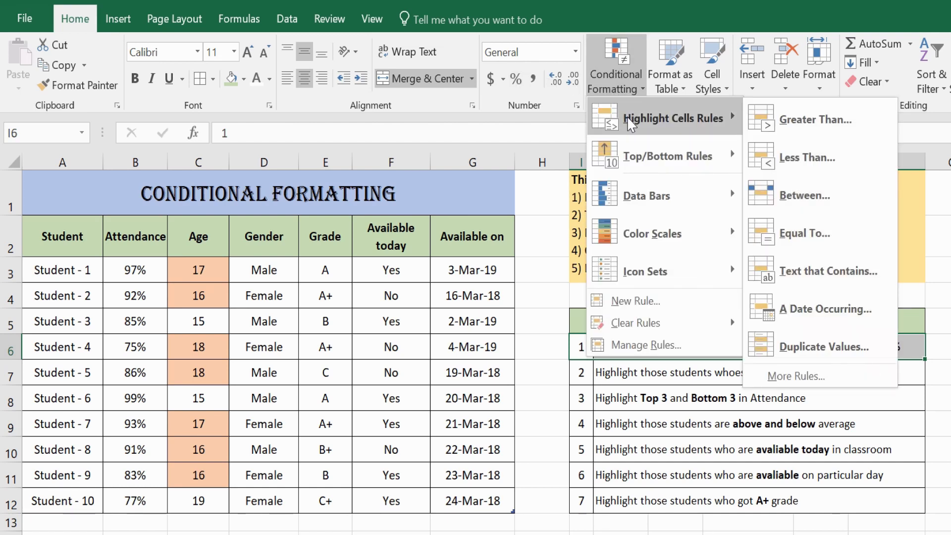
{"action": "key", "text": "Escape"}
{"action": "left_click", "coordinate": [665, 348]}
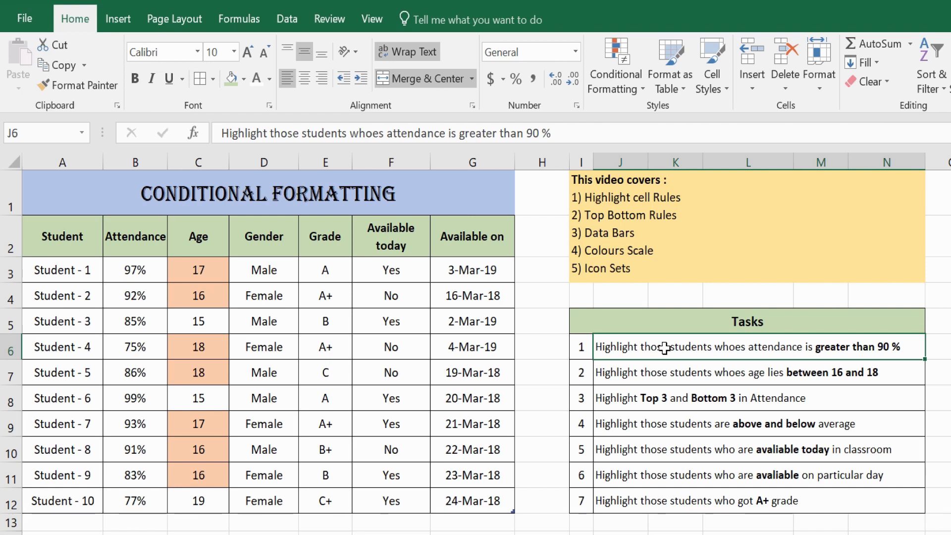
{"action": "left_click", "coordinate": [616, 89]}
{"action": "mouse_move", "coordinate": [633, 121]}
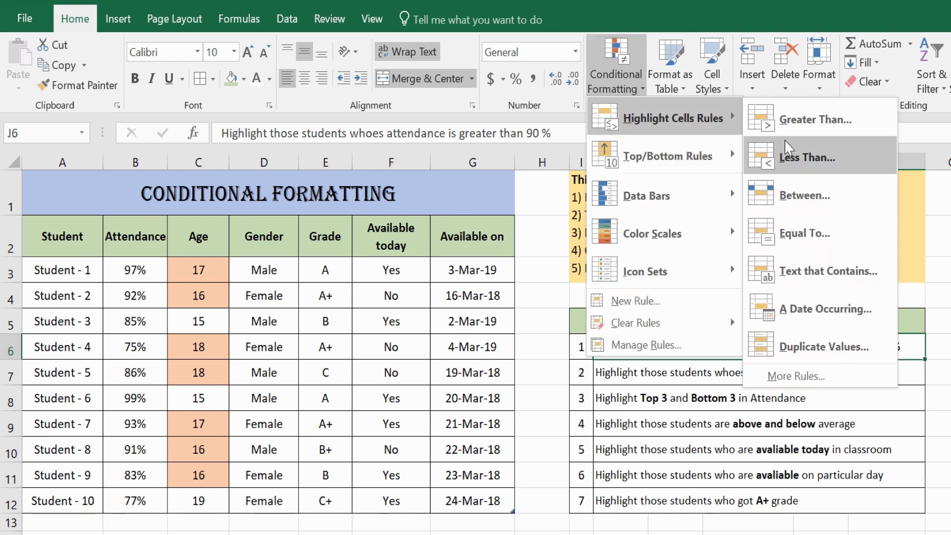
{"action": "left_click", "coordinate": [803, 156]}
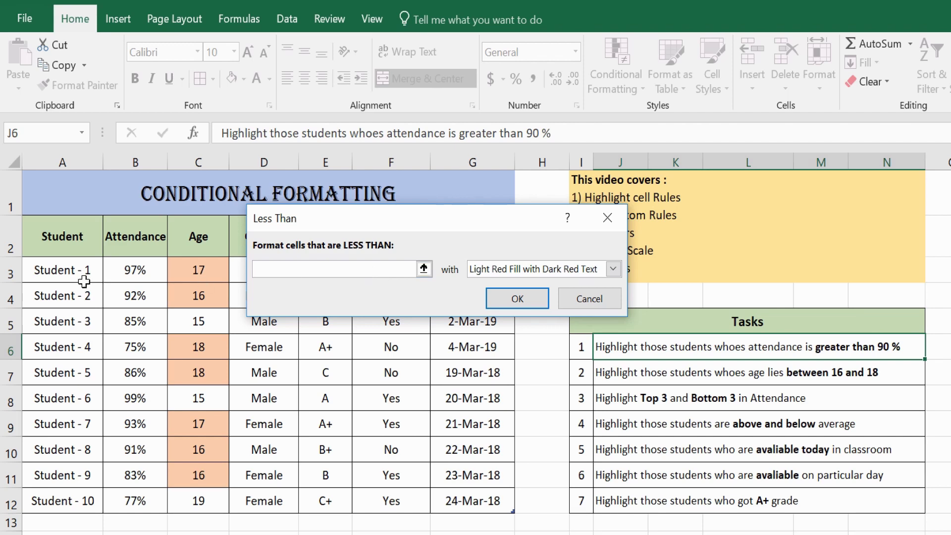
{"action": "left_click_drag", "start_coordinate": [130, 270], "coordinate": [131, 501]}
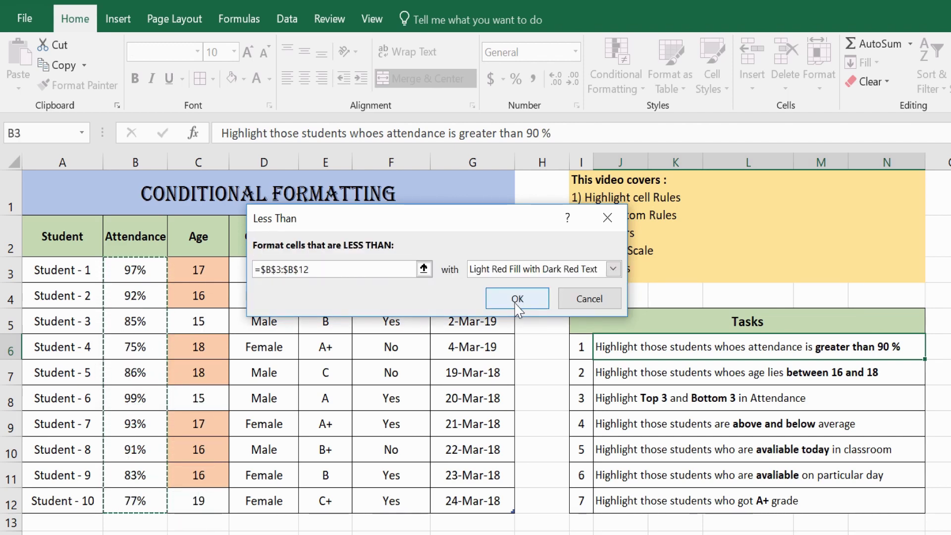
{"action": "left_click", "coordinate": [517, 299]}
{"action": "left_click", "coordinate": [550, 352]}
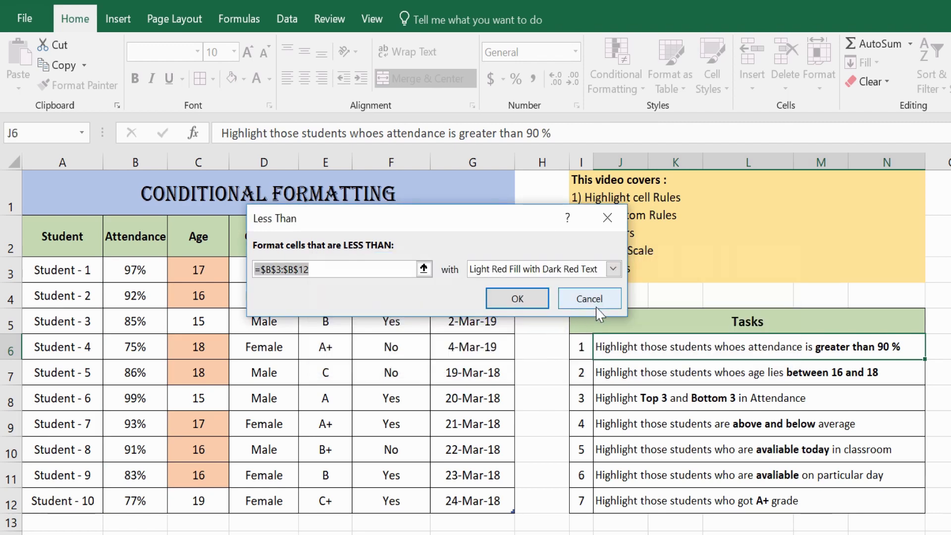
{"action": "left_click", "coordinate": [597, 299]}
{"action": "left_click", "coordinate": [617, 82]}
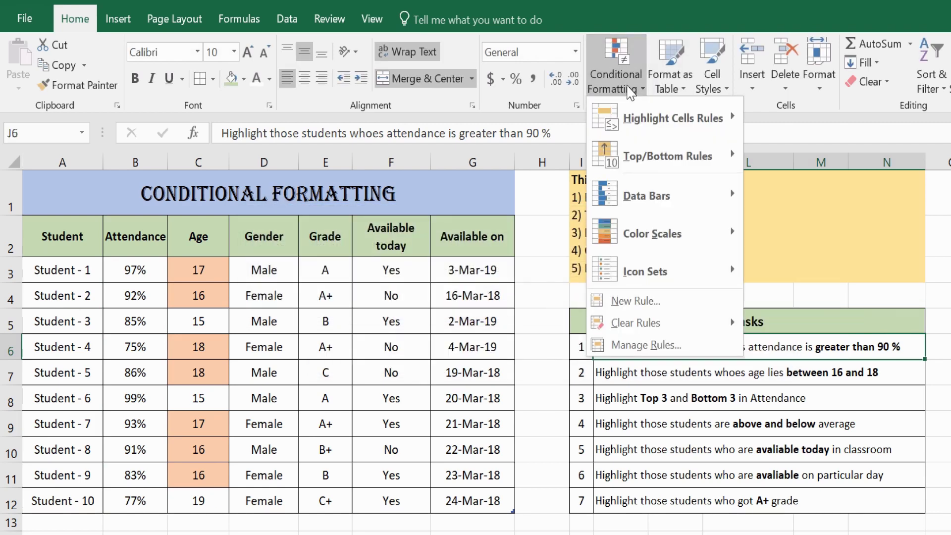
{"action": "mouse_move", "coordinate": [659, 118]}
{"action": "left_click", "coordinate": [792, 160]}
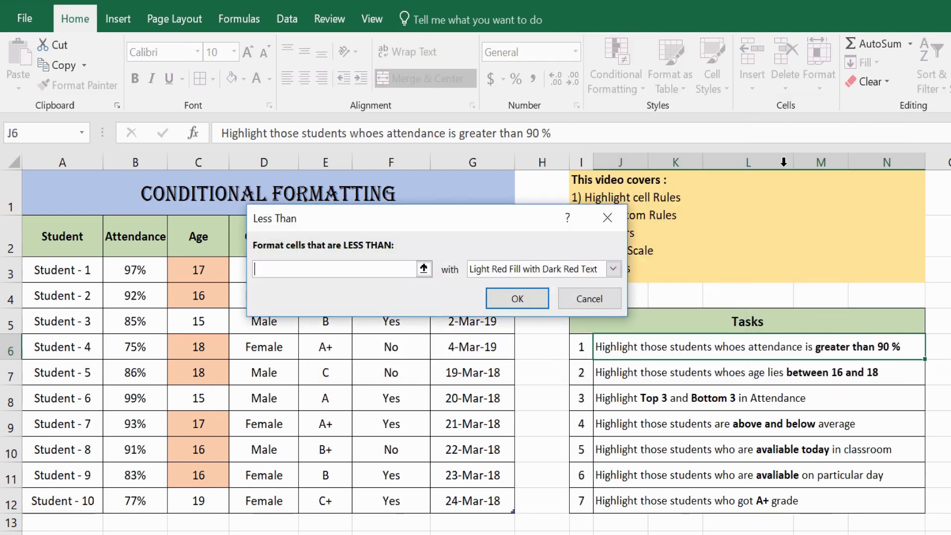
{"action": "left_click", "coordinate": [583, 297]}
Highlight attendance values in B3:B12 that are less than 76% with Light Red Fill with Dark Red Text
{"action": "left_click_drag", "start_coordinate": [136, 270], "coordinate": [146, 503]}
{"action": "left_click", "coordinate": [617, 83]}
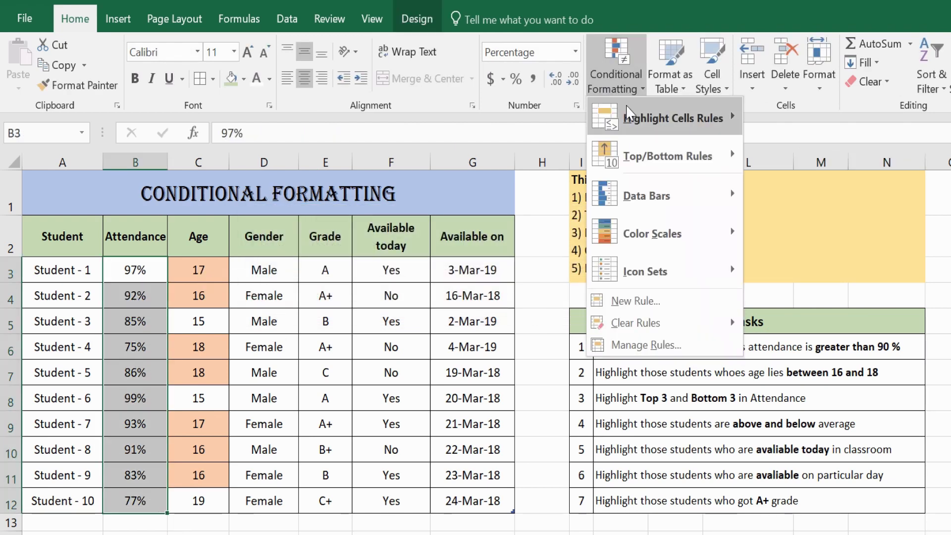
{"action": "mouse_move", "coordinate": [629, 115]}
{"action": "left_click", "coordinate": [809, 157]}
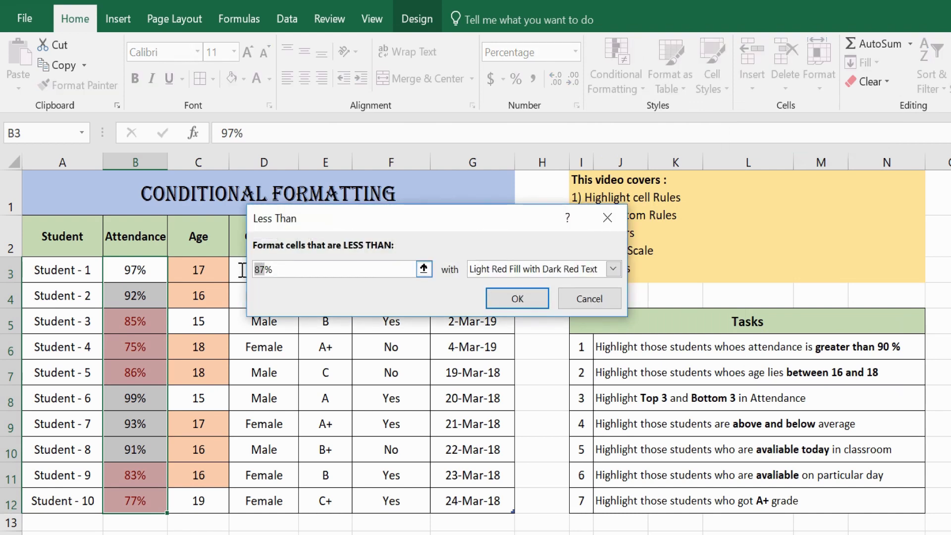
{"action": "type", "text": "7"}
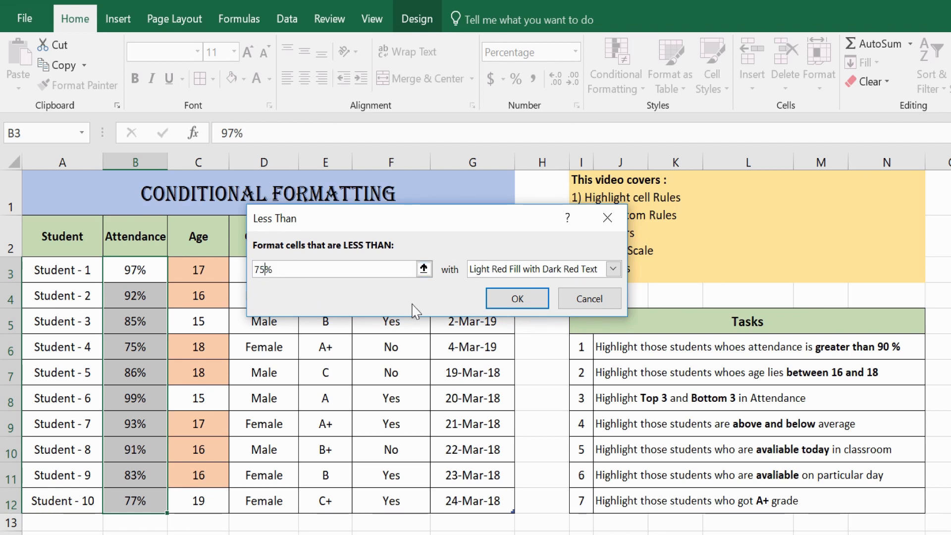
{"action": "type", "text": "6"}
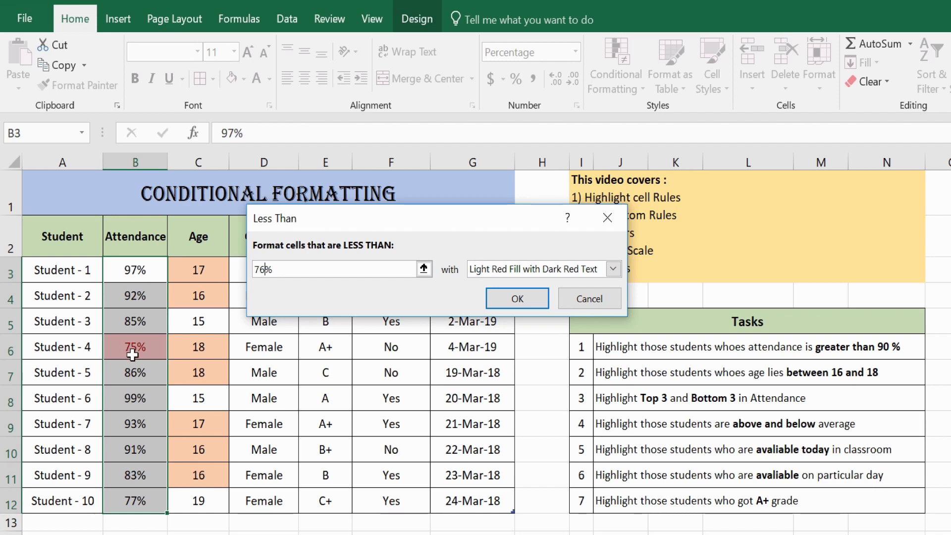
{"action": "left_click", "coordinate": [520, 298]}
{"action": "left_click", "coordinate": [277, 393]}
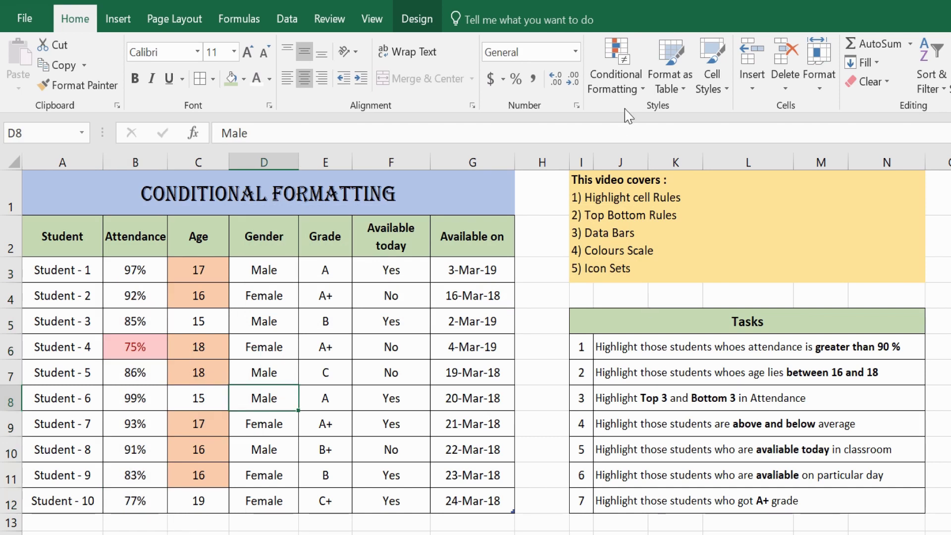
Review the second task, ages between 16 and 18, and the Between highlight rule that fits it
{"action": "left_click", "coordinate": [616, 80]}
{"action": "mouse_move", "coordinate": [674, 118]}
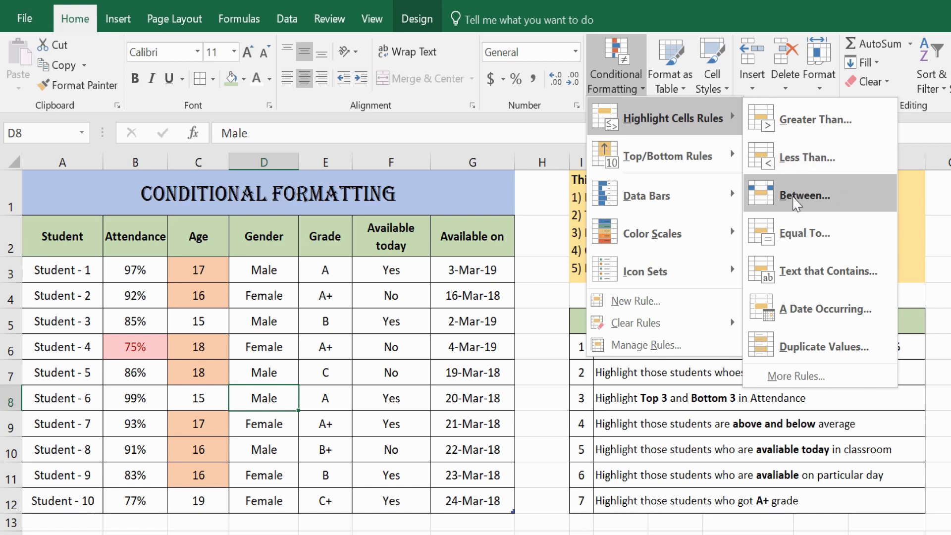
{"action": "left_click", "coordinate": [694, 385]}
{"action": "left_click", "coordinate": [709, 369]}
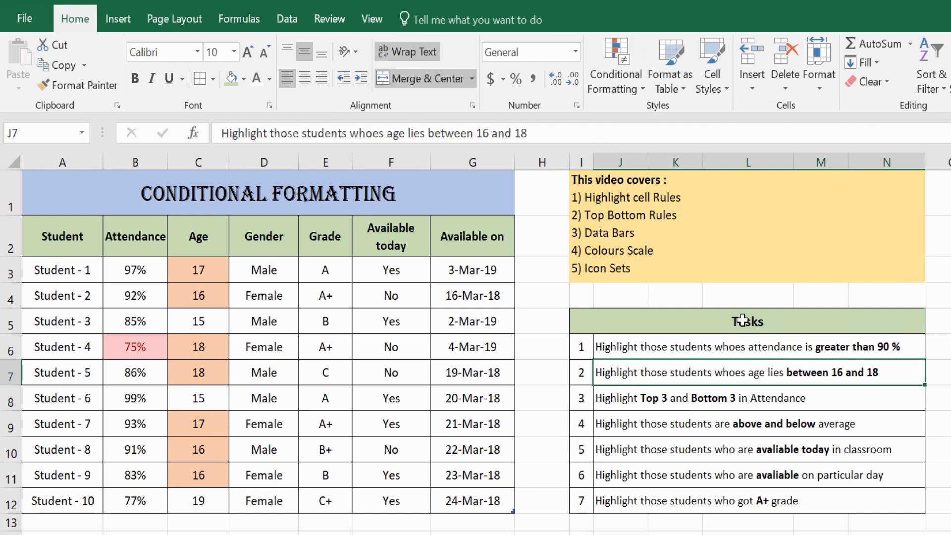
{"action": "left_click", "coordinate": [619, 98]}
{"action": "mouse_move", "coordinate": [634, 122]}
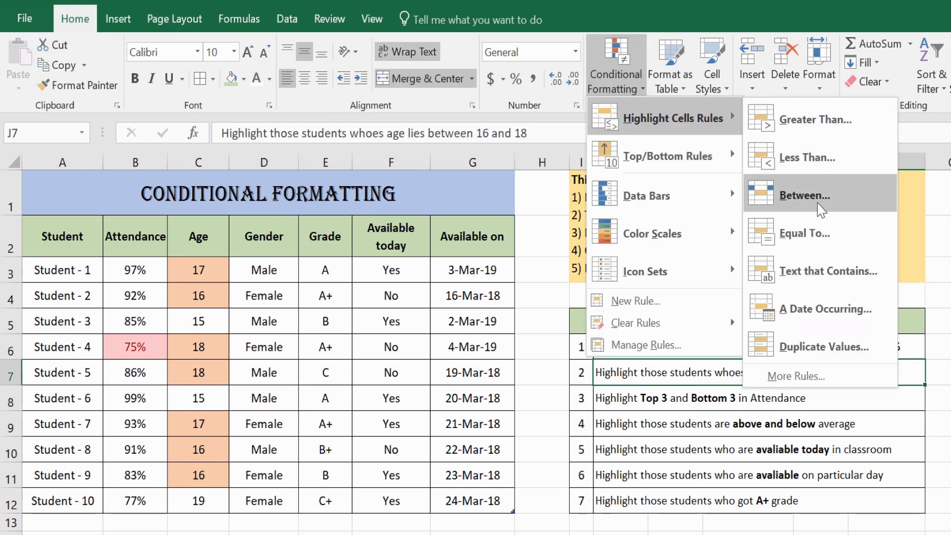
Highlight attendance values in B3:B12 that are equal to 99% with Yellow Fill with Dark Yellow Text
{"action": "left_click", "coordinate": [276, 340]}
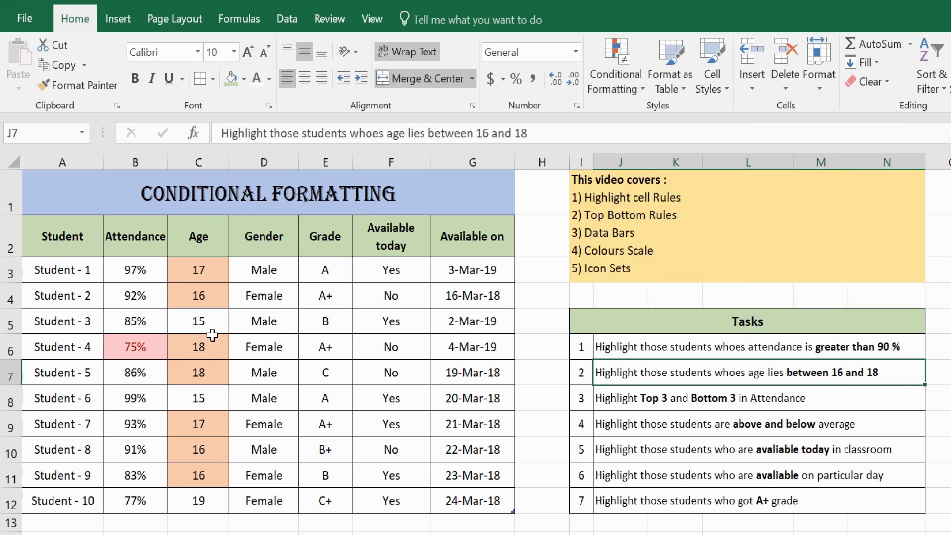
{"action": "left_click_drag", "start_coordinate": [134, 268], "coordinate": [134, 501]}
{"action": "left_click", "coordinate": [632, 92]}
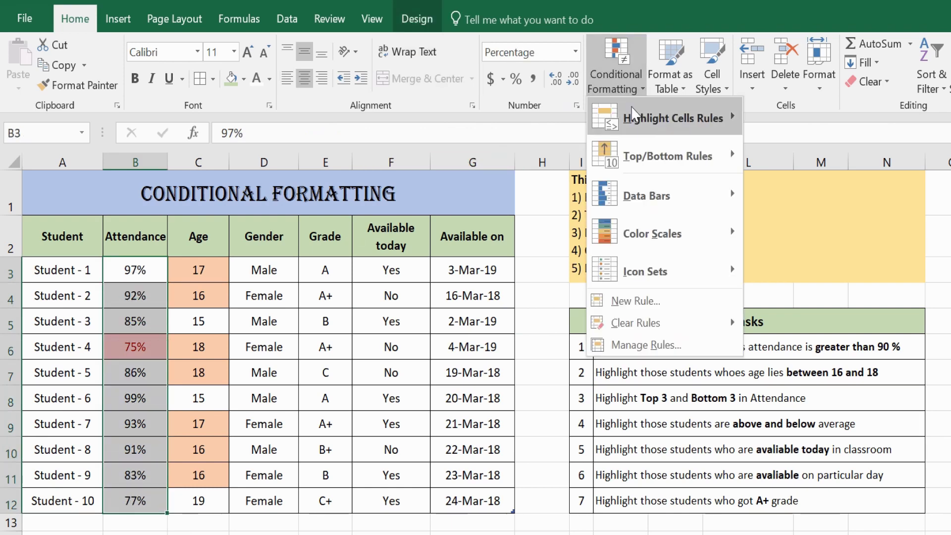
{"action": "mouse_move", "coordinate": [631, 112]}
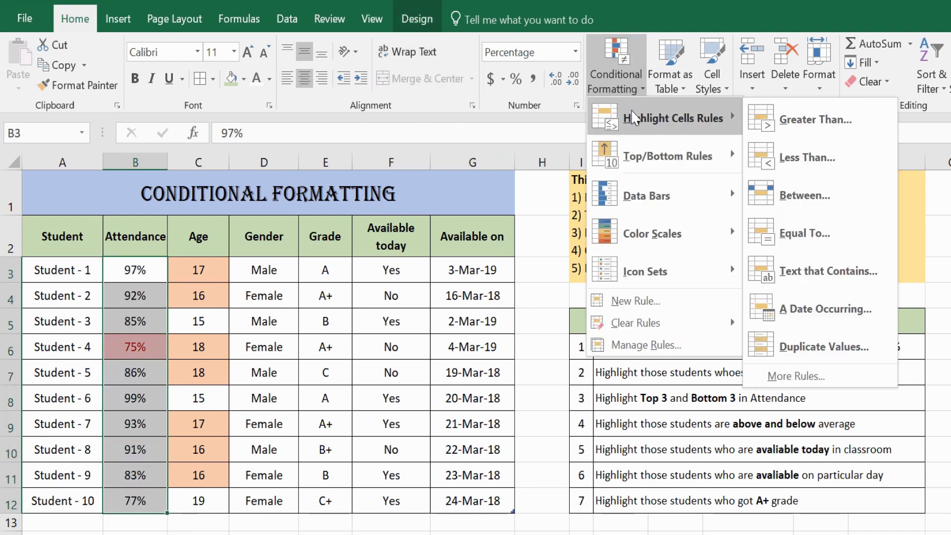
{"action": "left_click", "coordinate": [795, 233]}
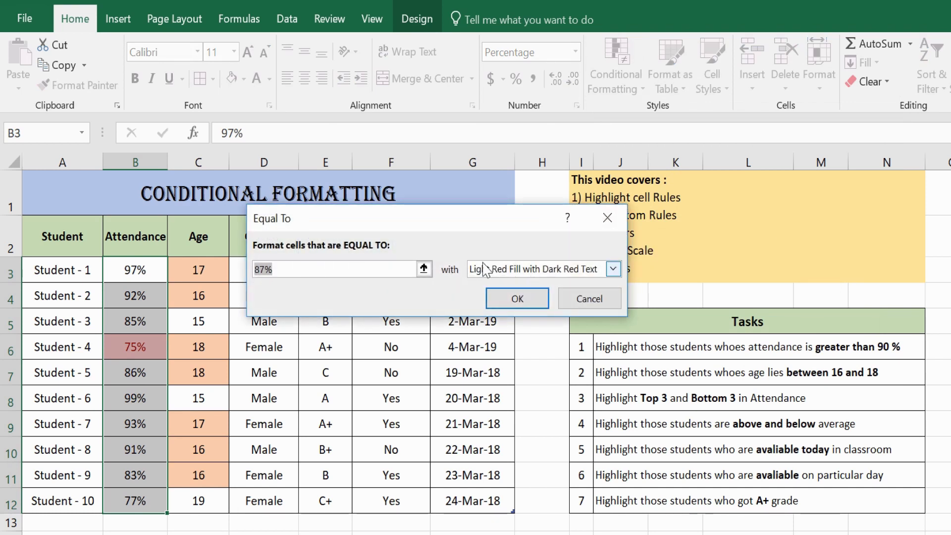
{"action": "left_click", "coordinate": [252, 270]}
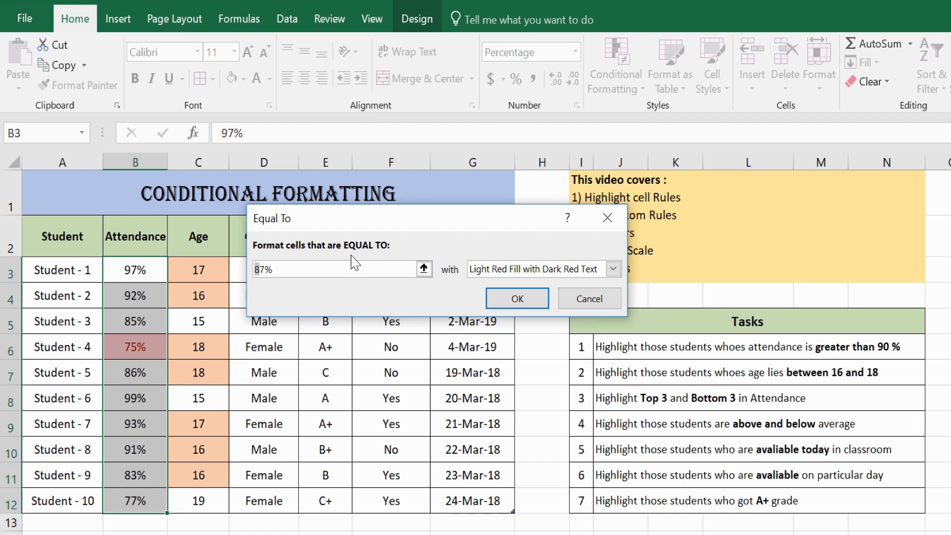
{"action": "type", "text": "99"}
{"action": "key", "text": "Delete"}
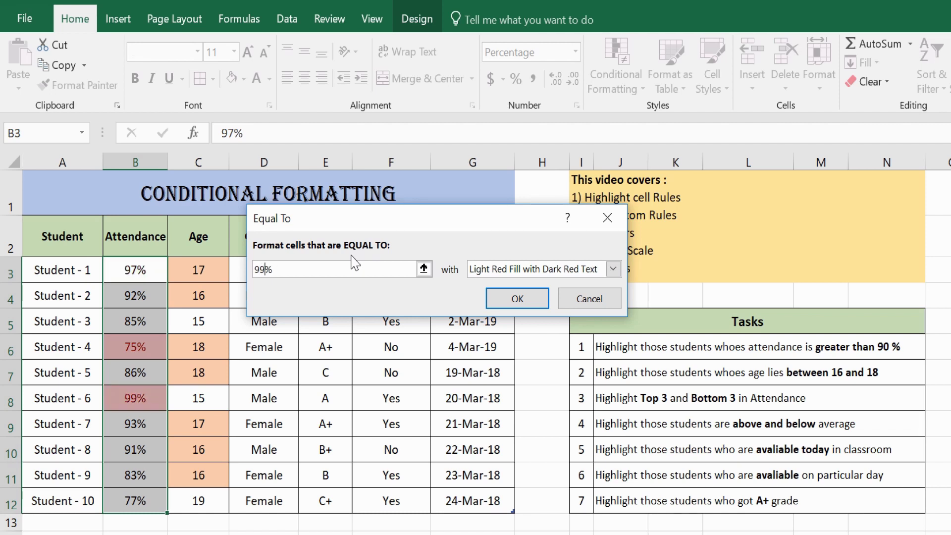
{"action": "left_click", "coordinate": [557, 274]}
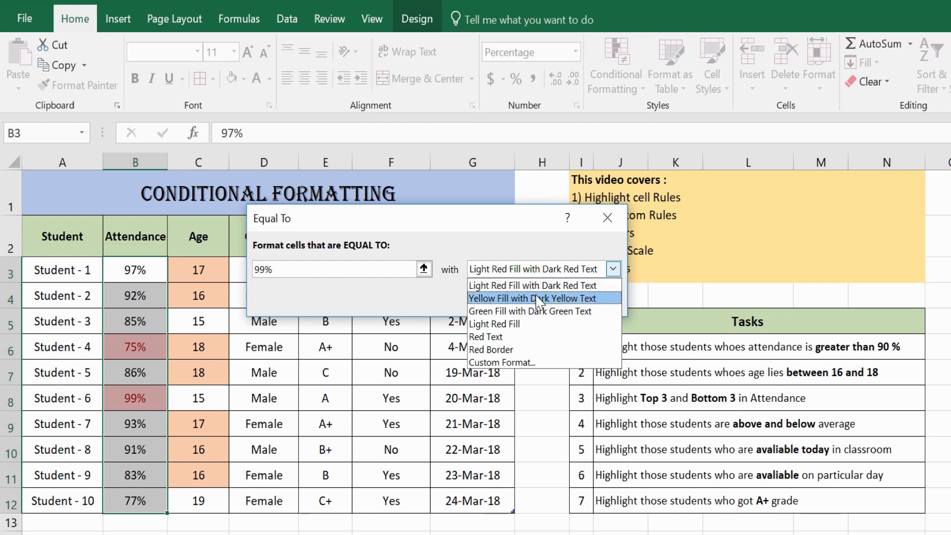
{"action": "left_click", "coordinate": [545, 298]}
{"action": "left_click", "coordinate": [516, 300]}
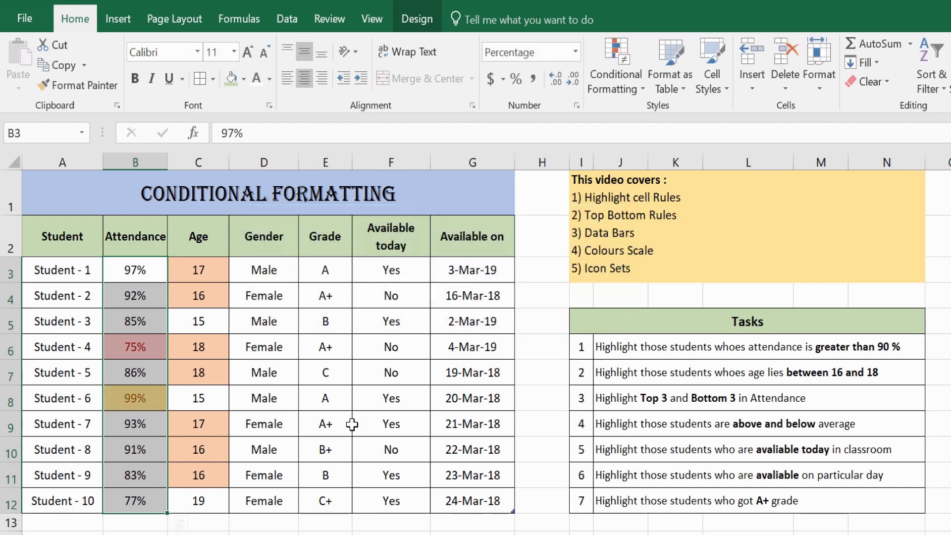
{"action": "left_click", "coordinate": [350, 425]}
{"action": "left_click", "coordinate": [131, 402]}
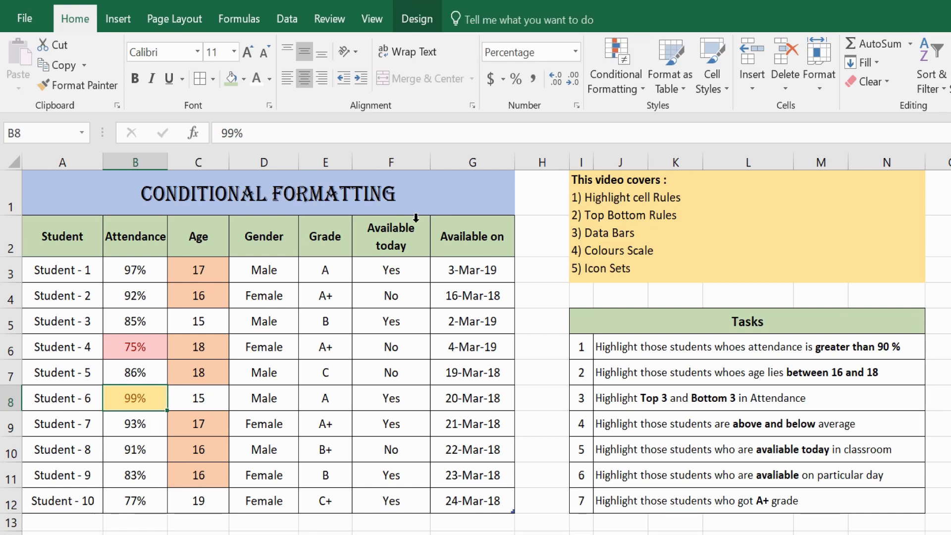
Review the Text that Contains highlight rule and find the task it suits, highlighting students who got an A+ grade
{"action": "left_click", "coordinate": [633, 91]}
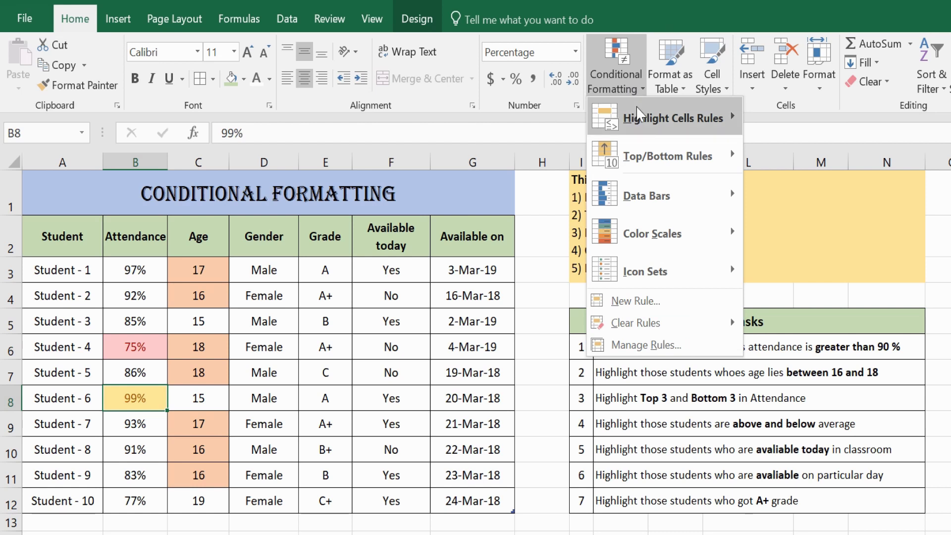
{"action": "mouse_move", "coordinate": [640, 117]}
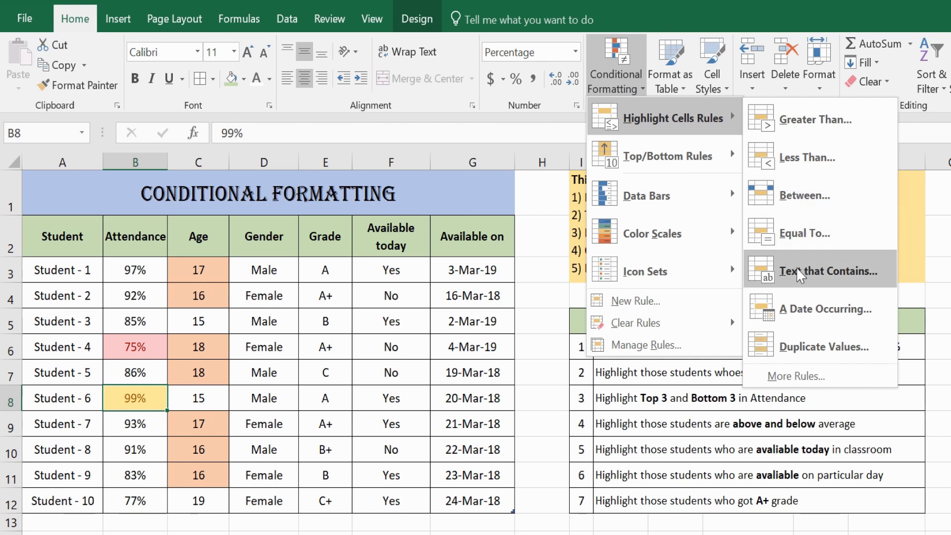
{"action": "left_click", "coordinate": [640, 449]}
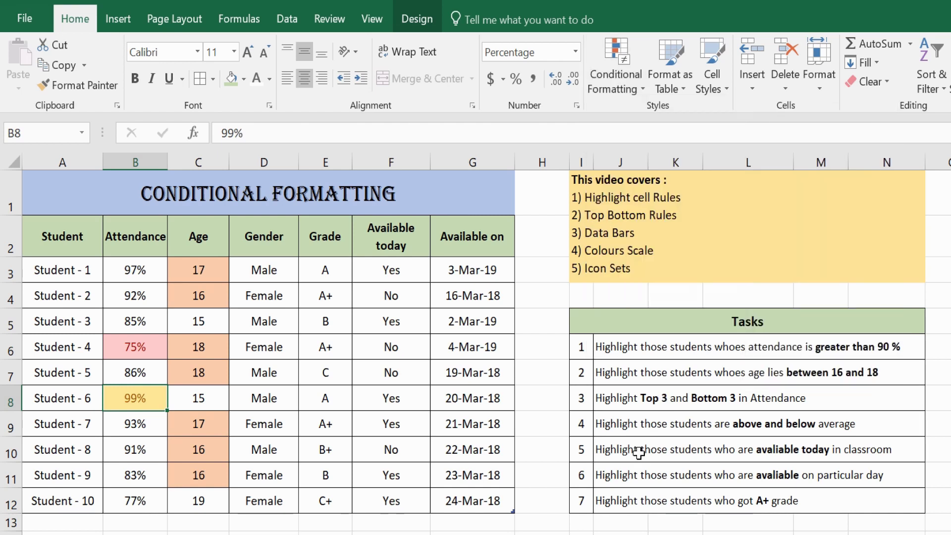
{"action": "left_click", "coordinate": [634, 424]}
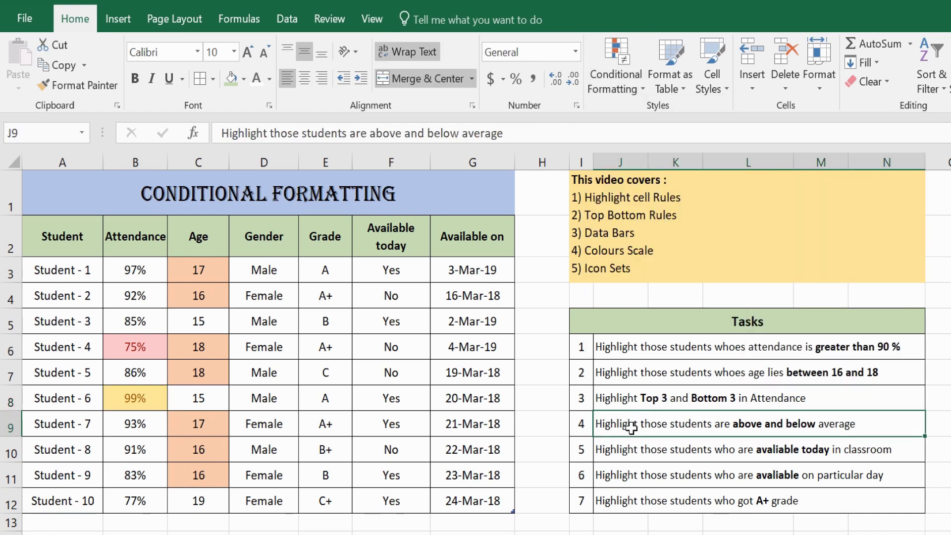
{"action": "left_click", "coordinate": [612, 504]}
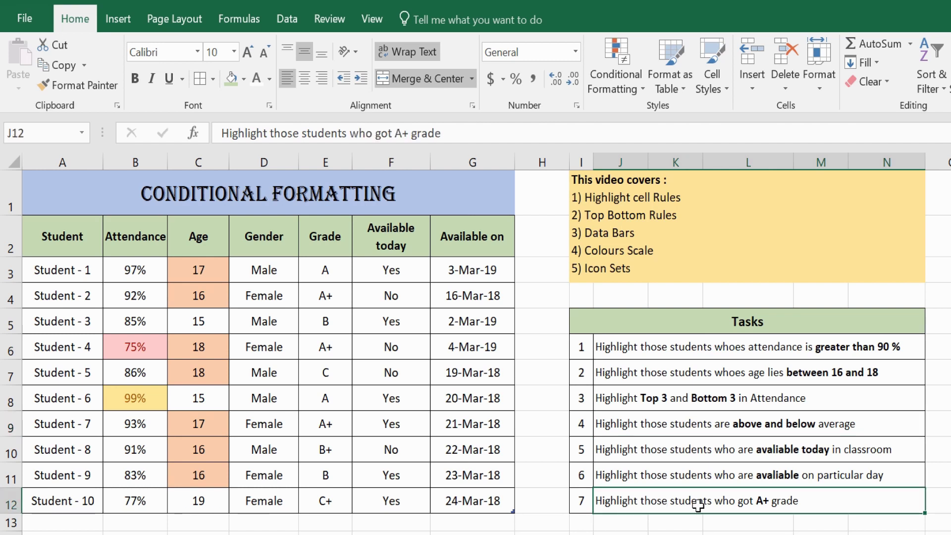
Set up a Text That Contains highlight rule for "A+" on the grades in E3:E12
{"action": "left_click", "coordinate": [338, 303]}
{"action": "left_click_drag", "start_coordinate": [327, 268], "coordinate": [332, 498]}
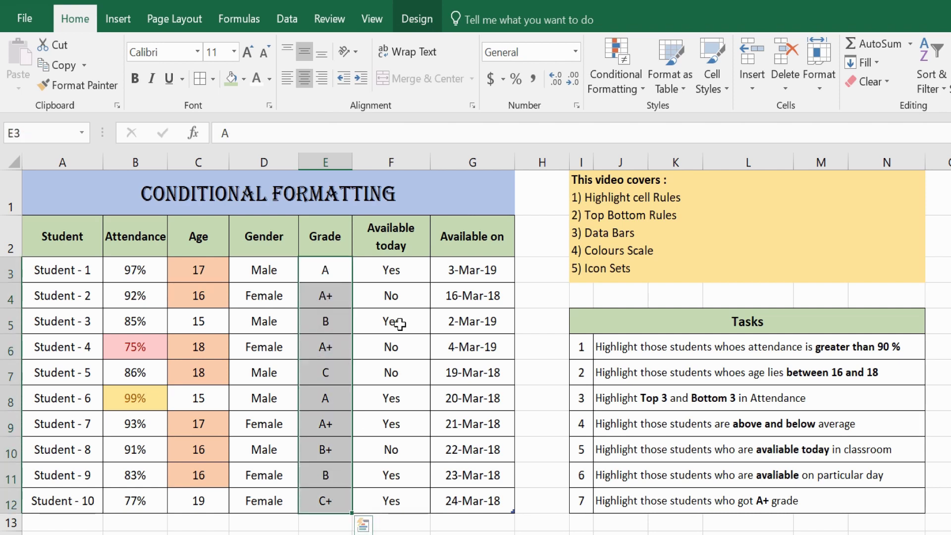
{"action": "left_click", "coordinate": [625, 91]}
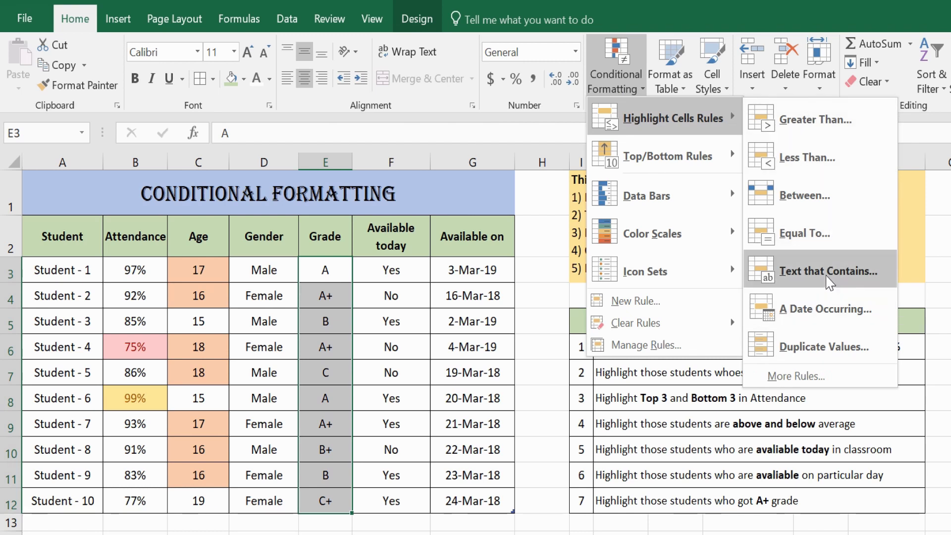
{"action": "left_click", "coordinate": [830, 282]}
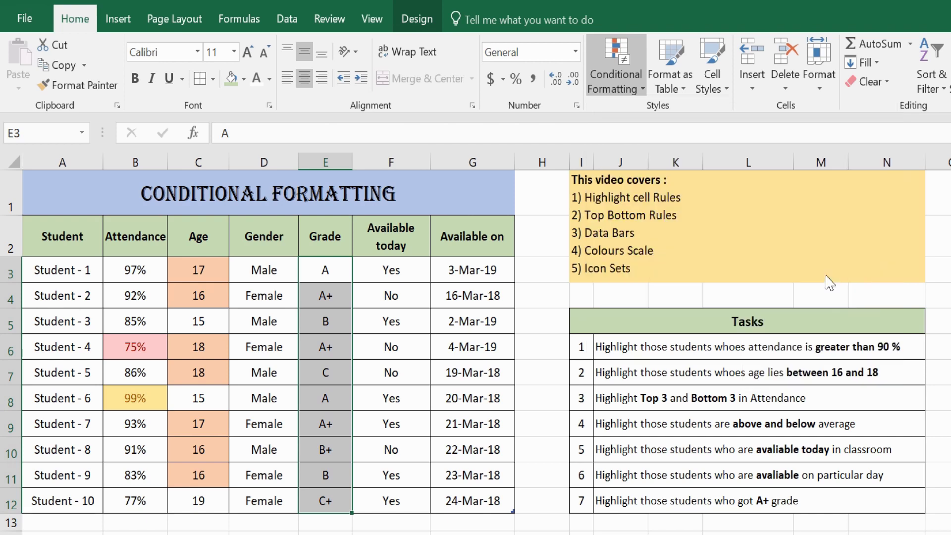
{"action": "left_click_drag", "start_coordinate": [504, 224], "coordinate": [806, 219]}
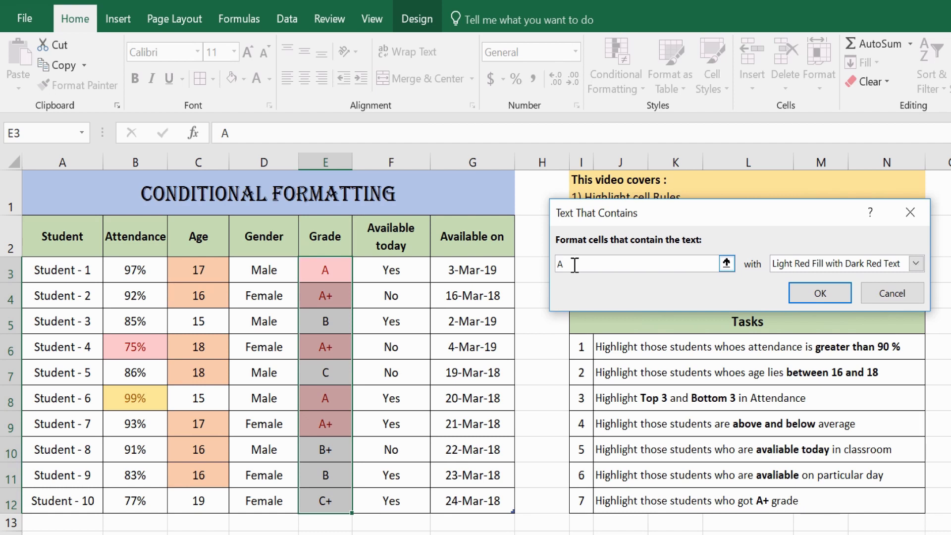
{"action": "type", "text": "+"}
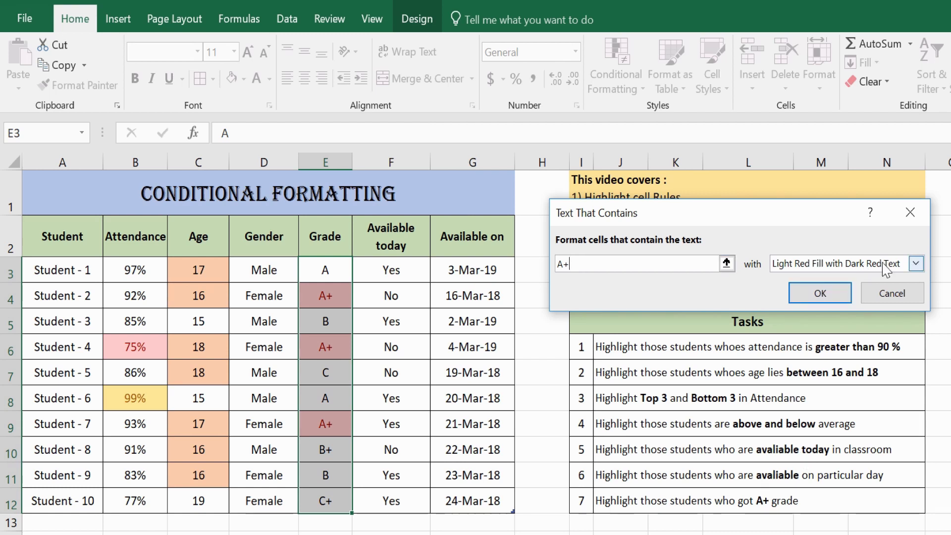
Give the A+ rule a custom format with a light gold background fill and apply it to the grades
{"action": "left_click", "coordinate": [916, 264]}
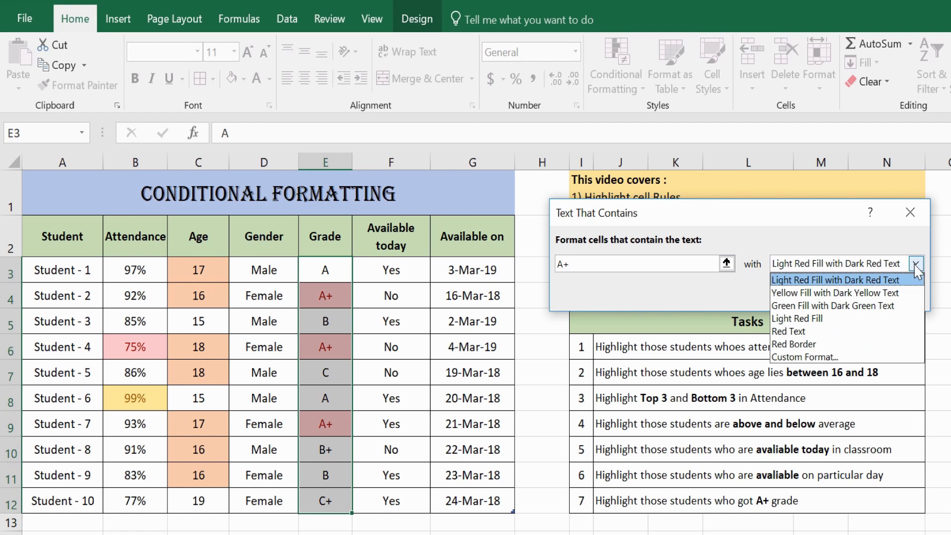
{"action": "left_click", "coordinate": [831, 359]}
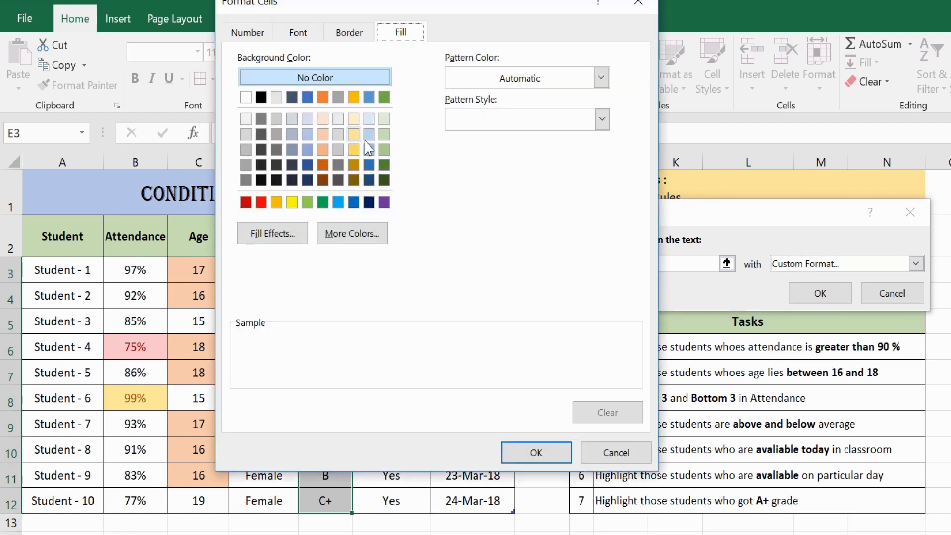
{"action": "left_click", "coordinate": [291, 203]}
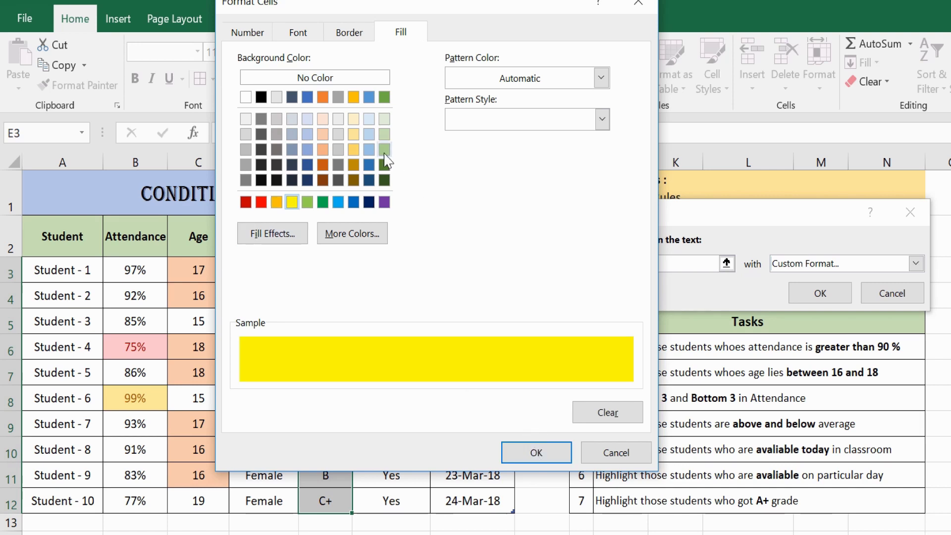
{"action": "left_click", "coordinate": [385, 135]}
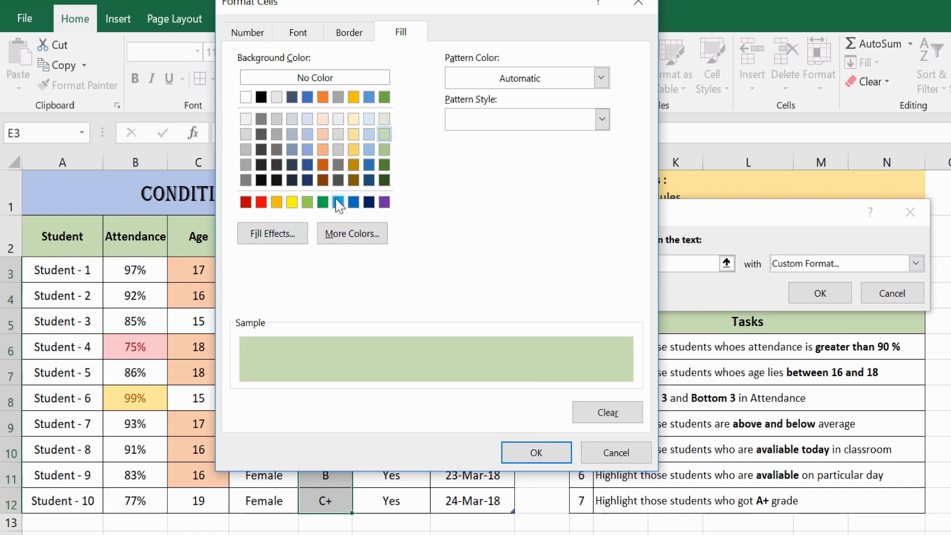
{"action": "left_click", "coordinate": [354, 135]}
{"action": "left_click", "coordinate": [535, 455]}
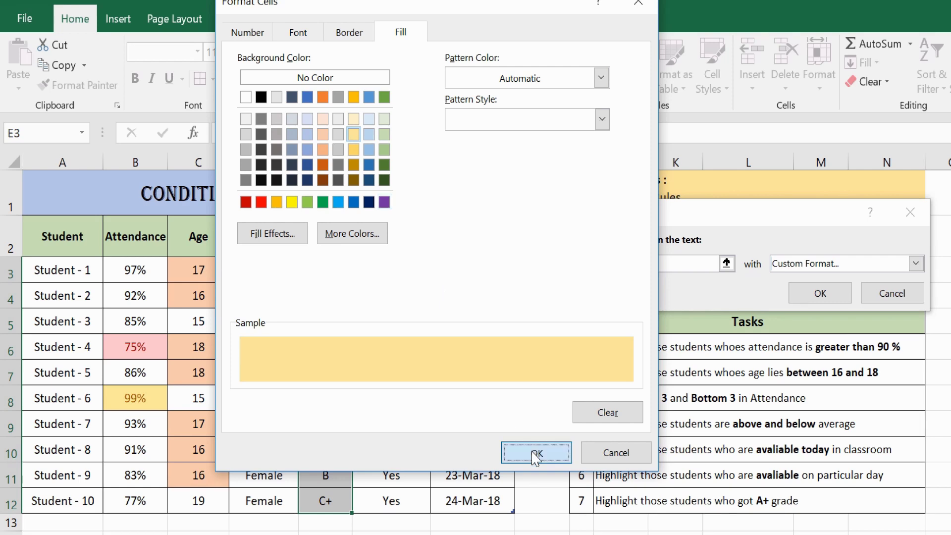
{"action": "left_click", "coordinate": [821, 293]}
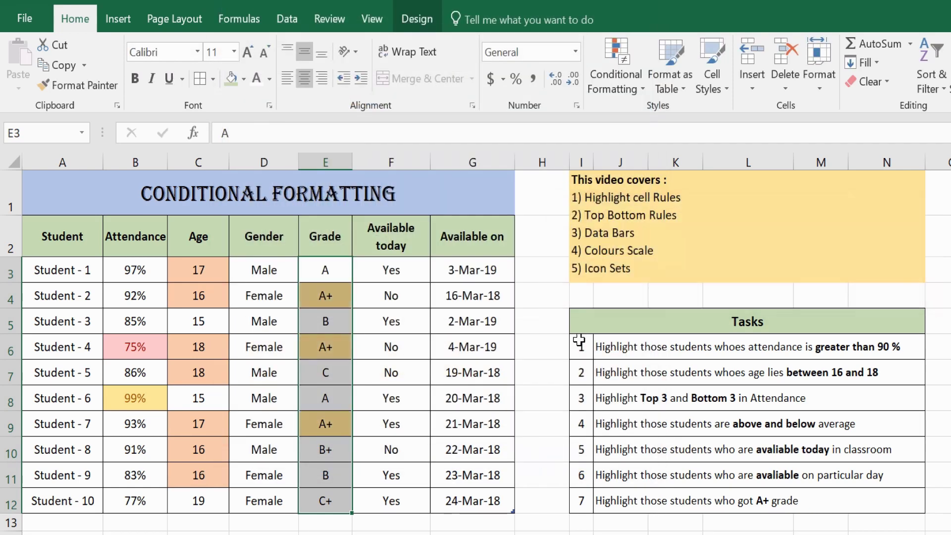
{"action": "left_click", "coordinate": [437, 375]}
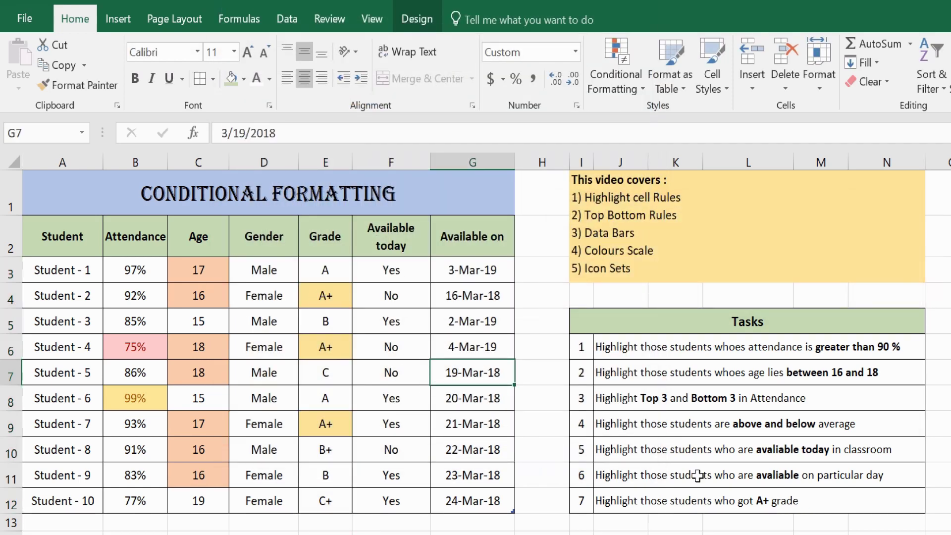
Examine the remaining tasks and the A Date Occurring highlight rule to match it with the sixth task, availability on a particular day
{"action": "left_click", "coordinate": [620, 502]}
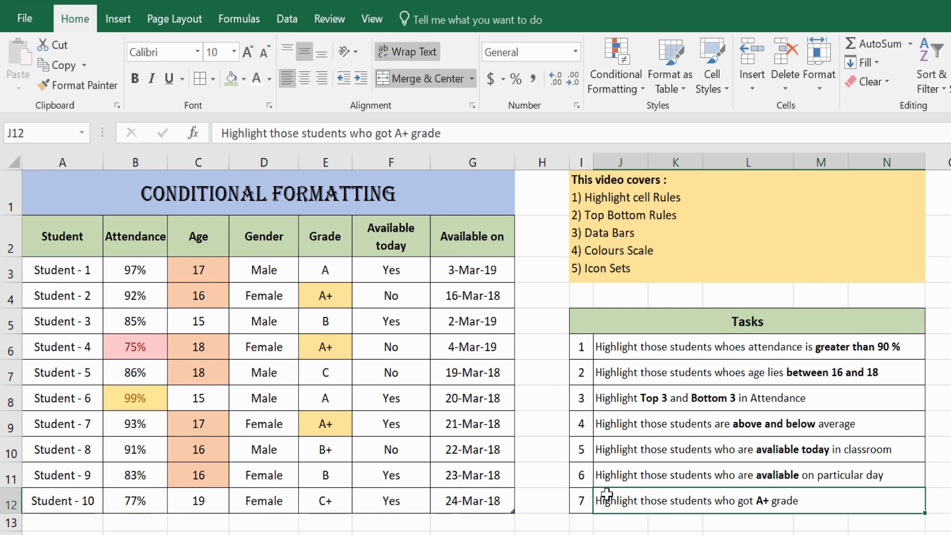
{"action": "left_click", "coordinate": [657, 402]}
{"action": "left_click", "coordinate": [654, 424]}
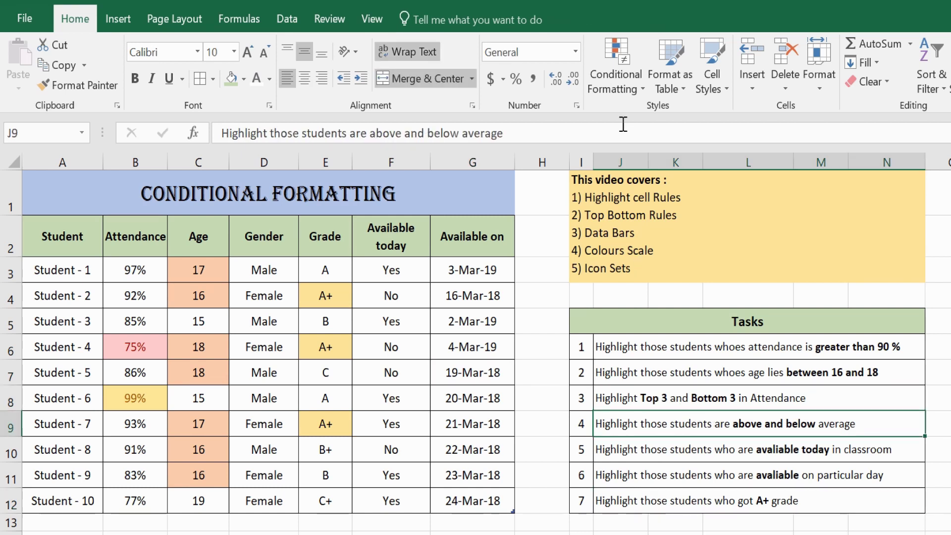
{"action": "left_click", "coordinate": [625, 89]}
{"action": "mouse_move", "coordinate": [644, 118]}
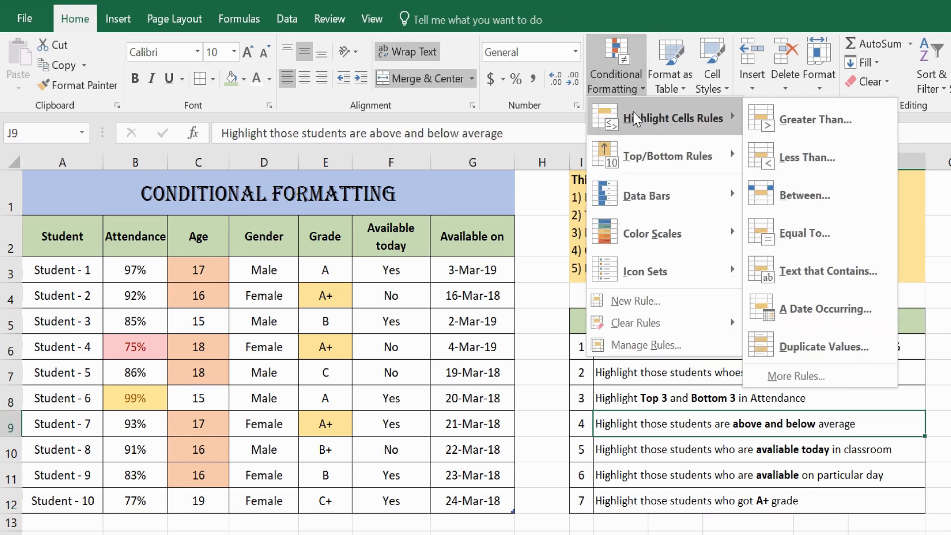
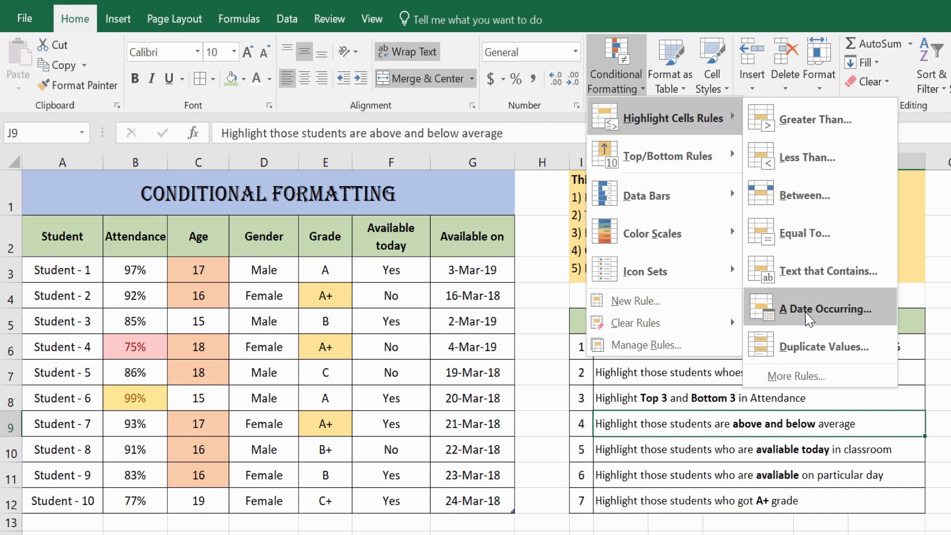
{"action": "left_click", "coordinate": [696, 421]}
{"action": "left_click", "coordinate": [655, 452]}
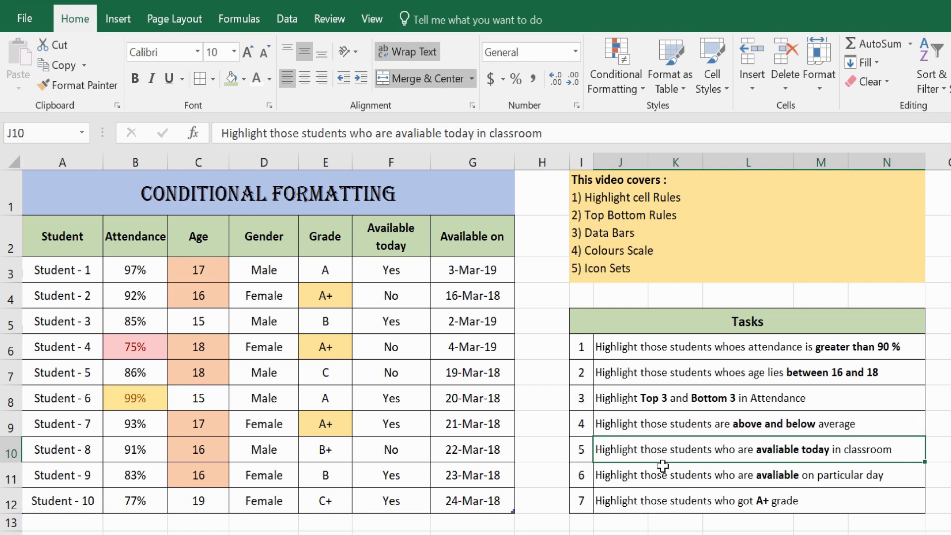
{"action": "left_click", "coordinate": [636, 477]}
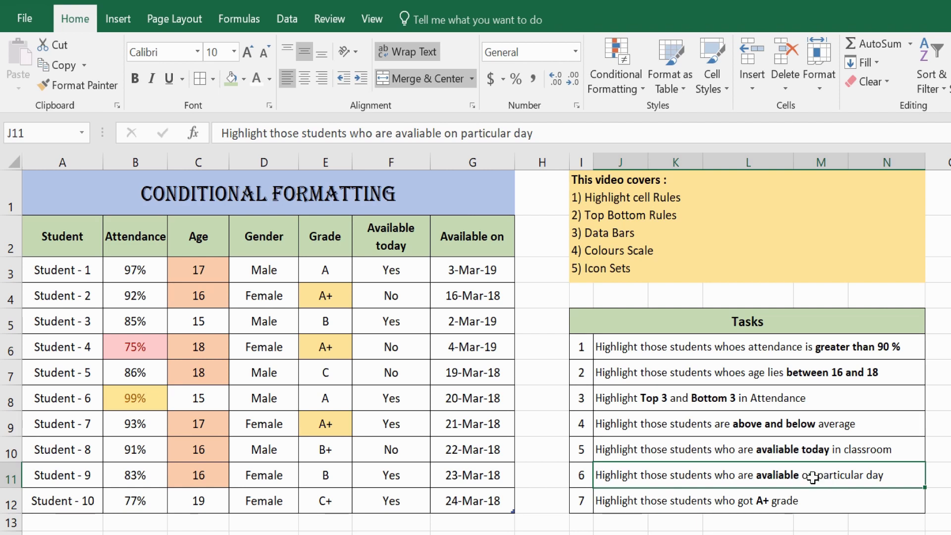
Select the Available on dates in G3:G12 and review the highlight cell rules for them
{"action": "left_click_drag", "start_coordinate": [476, 271], "coordinate": [468, 501]}
{"action": "left_click", "coordinate": [622, 90]}
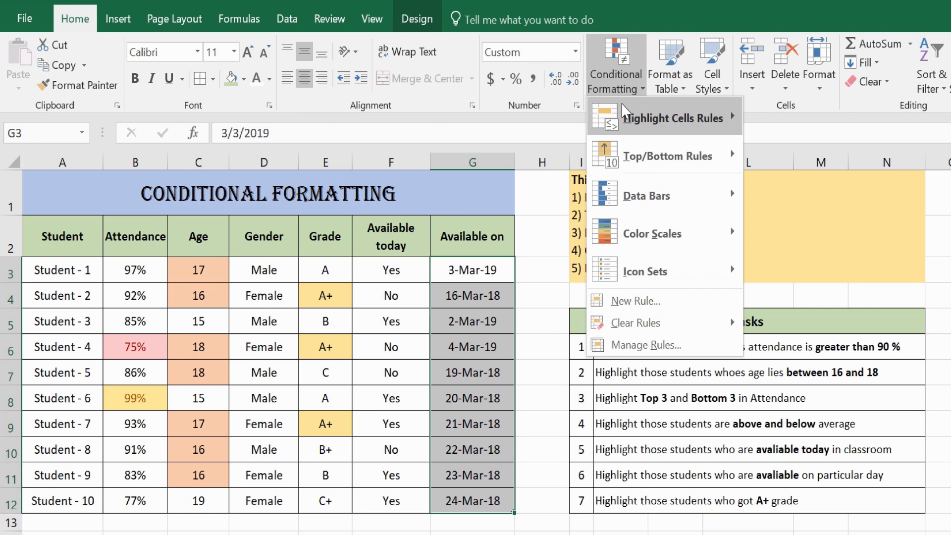
{"action": "mouse_move", "coordinate": [626, 115]}
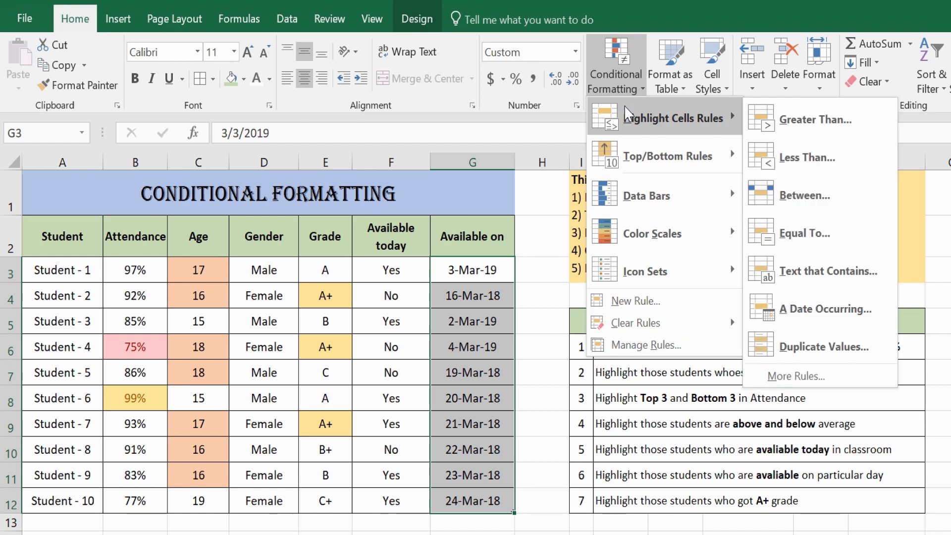
{"action": "key", "text": "Escape"}
{"action": "key", "text": "Escape"}
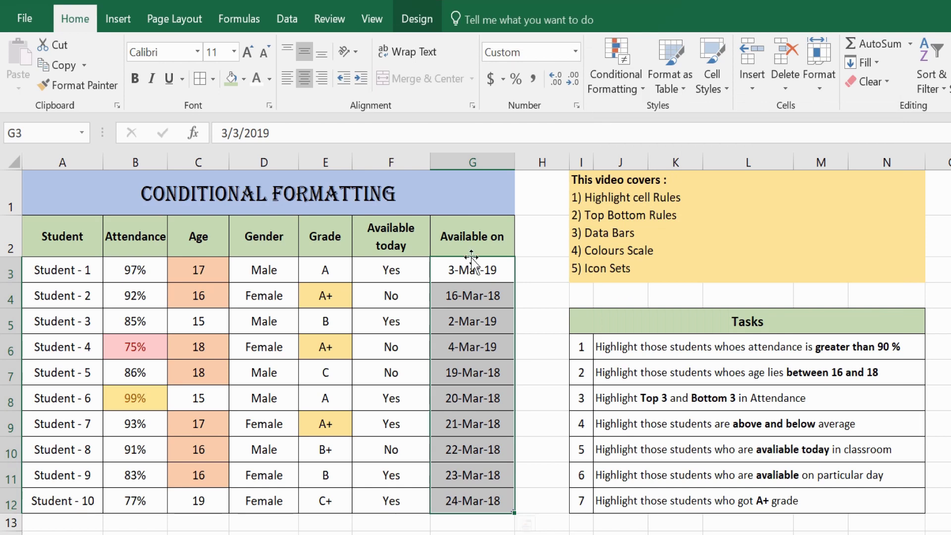
Start an A Date Occurring highlight rule on the Available on dates and preview Today, Tomorrow and In the last 7 days
{"action": "left_click", "coordinate": [617, 96]}
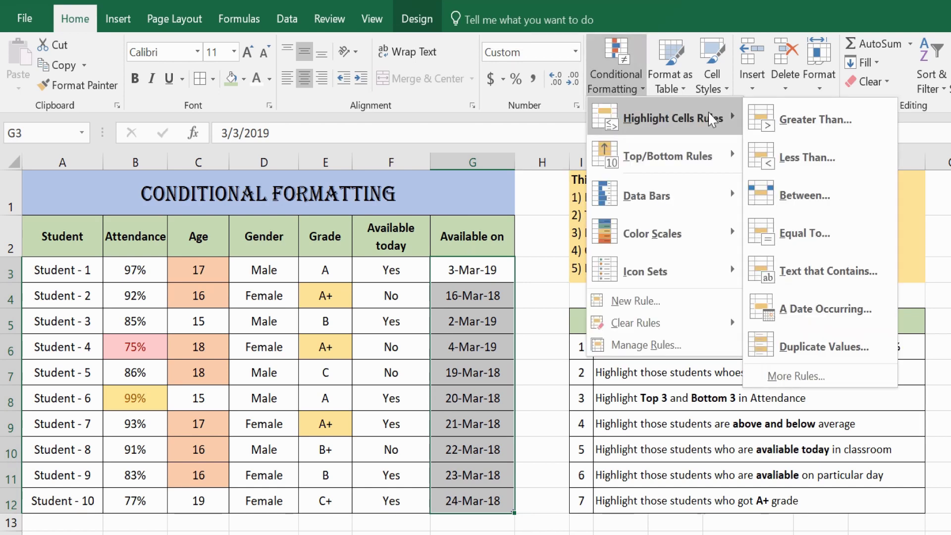
{"action": "left_click", "coordinate": [820, 309]}
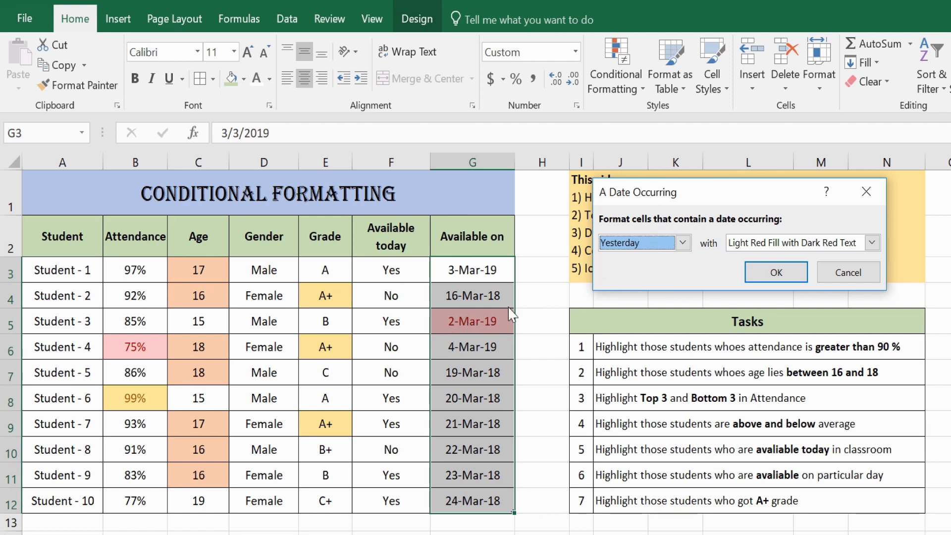
{"action": "left_click", "coordinate": [683, 243]}
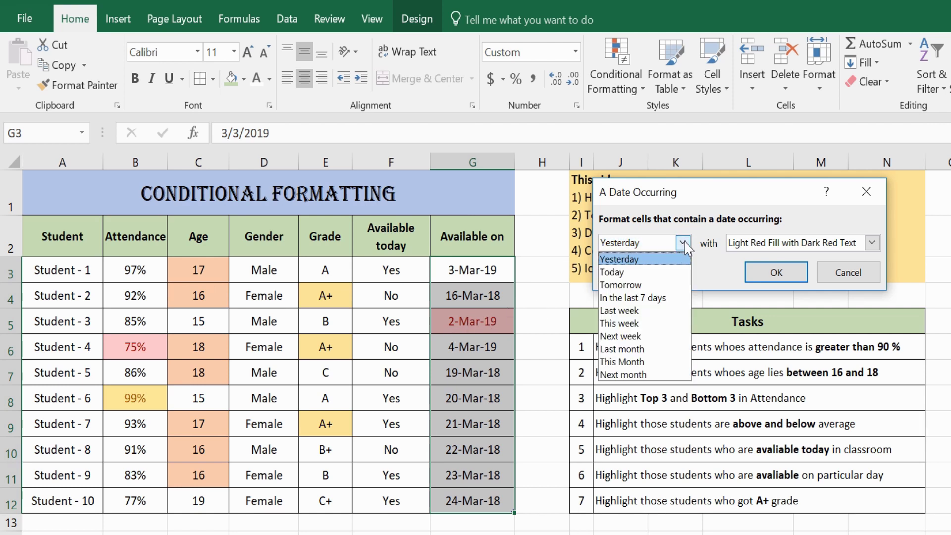
{"action": "left_click", "coordinate": [641, 272]}
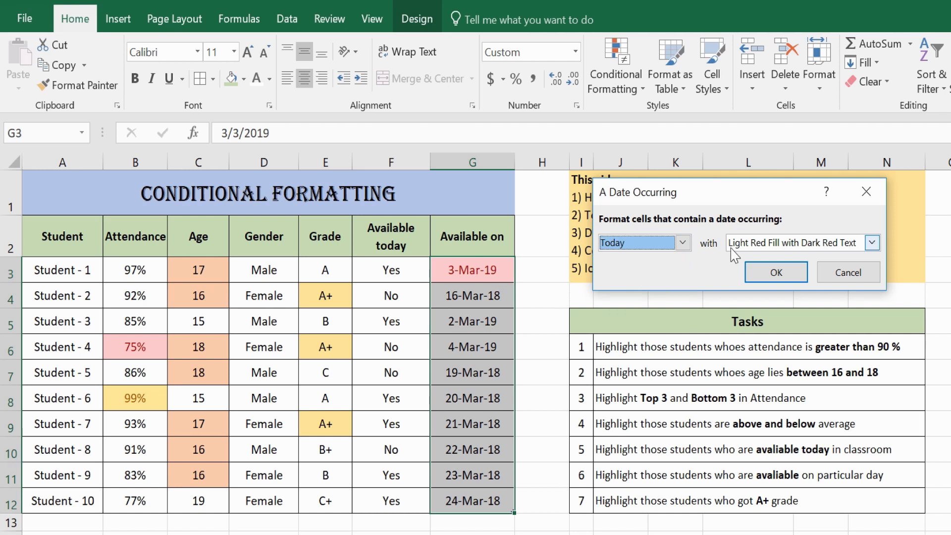
{"action": "left_click", "coordinate": [683, 243]}
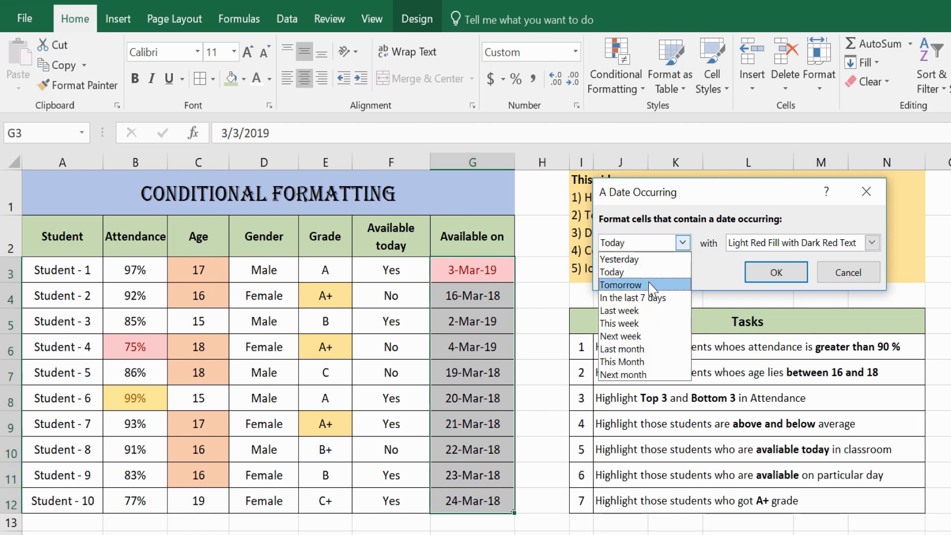
{"action": "left_click", "coordinate": [652, 284]}
{"action": "left_click", "coordinate": [683, 242]}
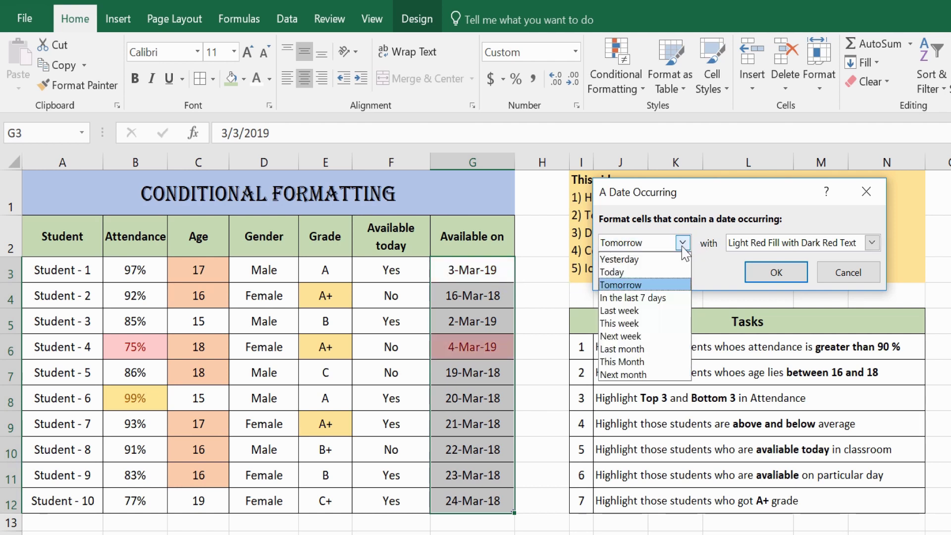
{"action": "left_click", "coordinate": [638, 298]}
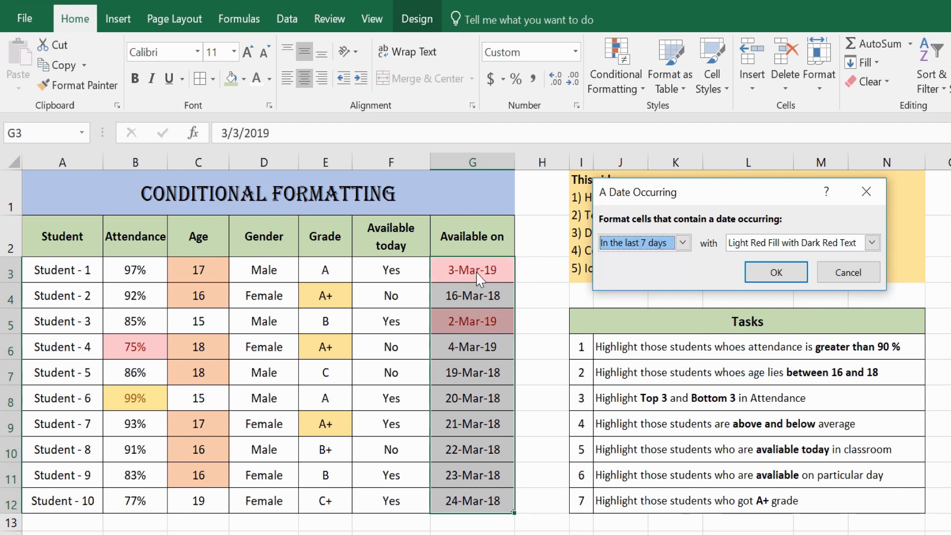
Preview Last week, set the date rule to This week with Light Red Fill with Dark Red Text, and apply it
{"action": "left_click", "coordinate": [683, 243]}
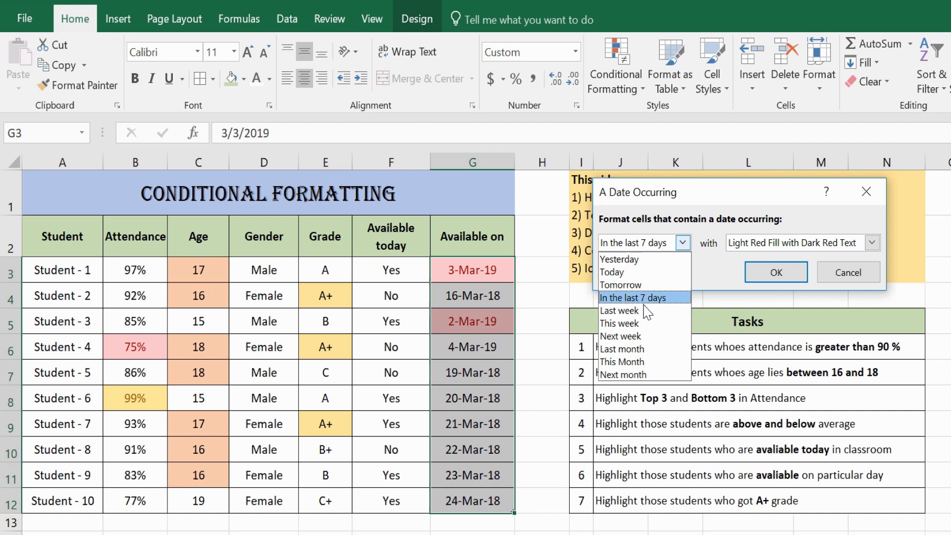
{"action": "left_click", "coordinate": [641, 311]}
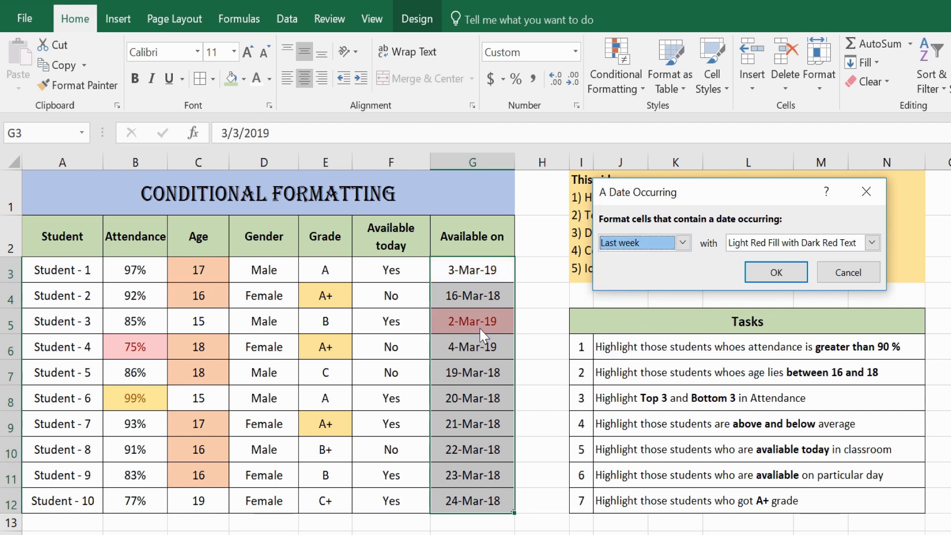
{"action": "left_click", "coordinate": [683, 243]}
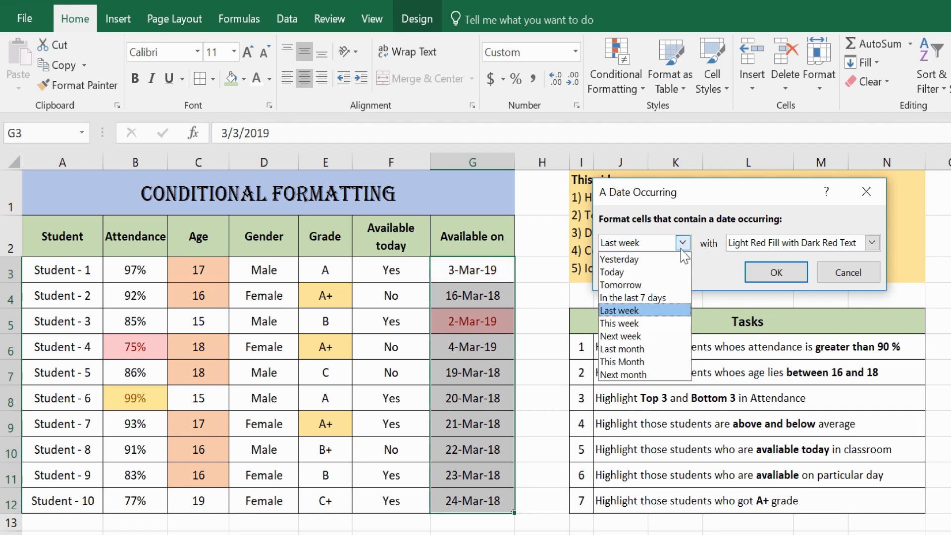
{"action": "left_click", "coordinate": [644, 323]}
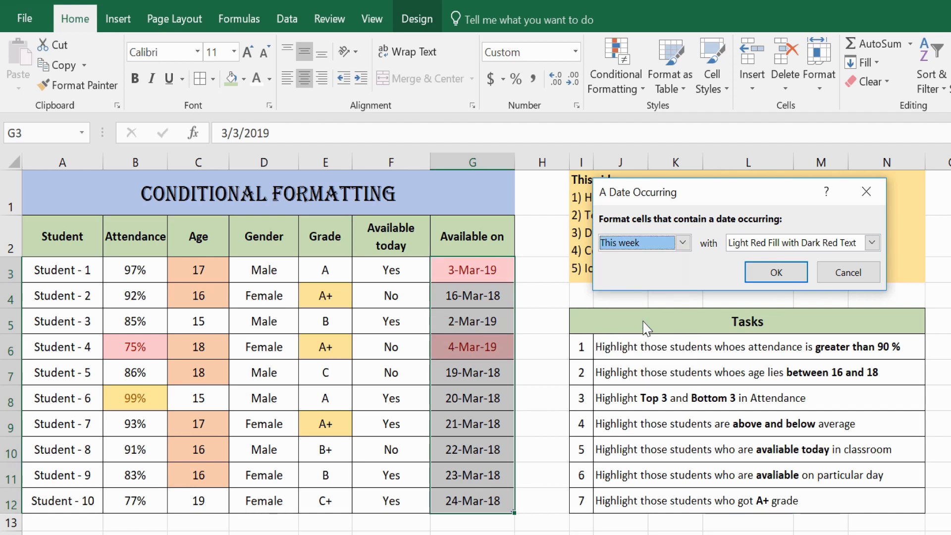
{"action": "left_click", "coordinate": [683, 243]}
{"action": "left_click", "coordinate": [681, 244]}
{"action": "left_click", "coordinate": [774, 271]}
{"action": "left_click", "coordinate": [471, 397]}
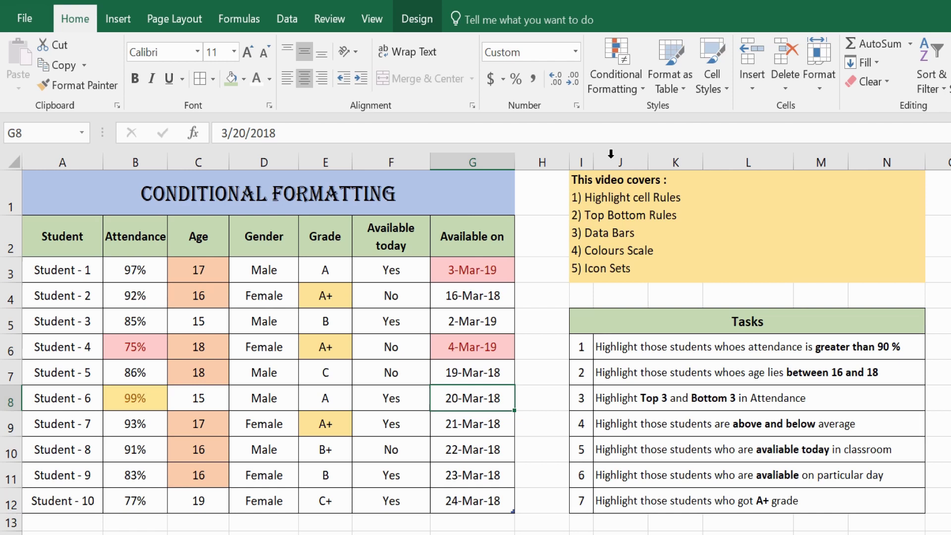
{"action": "left_click", "coordinate": [616, 81]}
{"action": "mouse_move", "coordinate": [638, 119]}
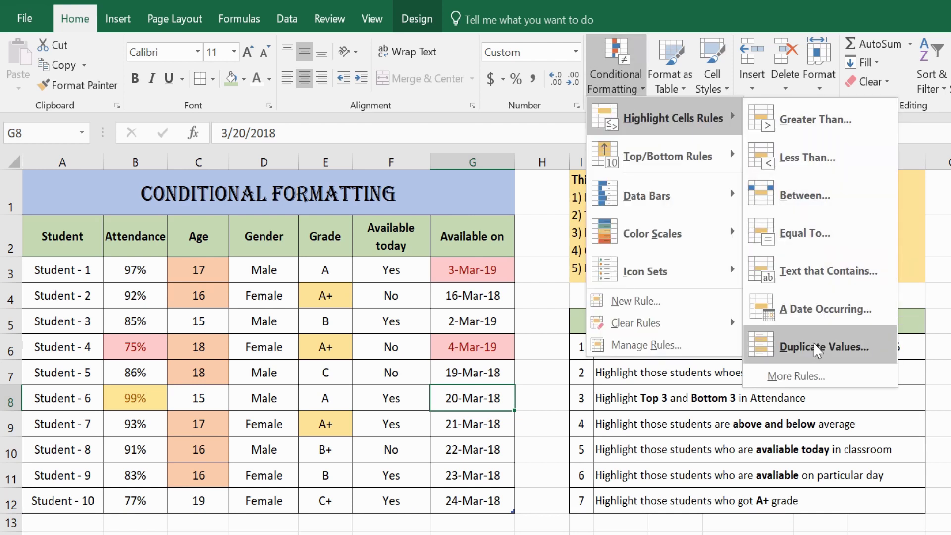
{"action": "left_click", "coordinate": [629, 443]}
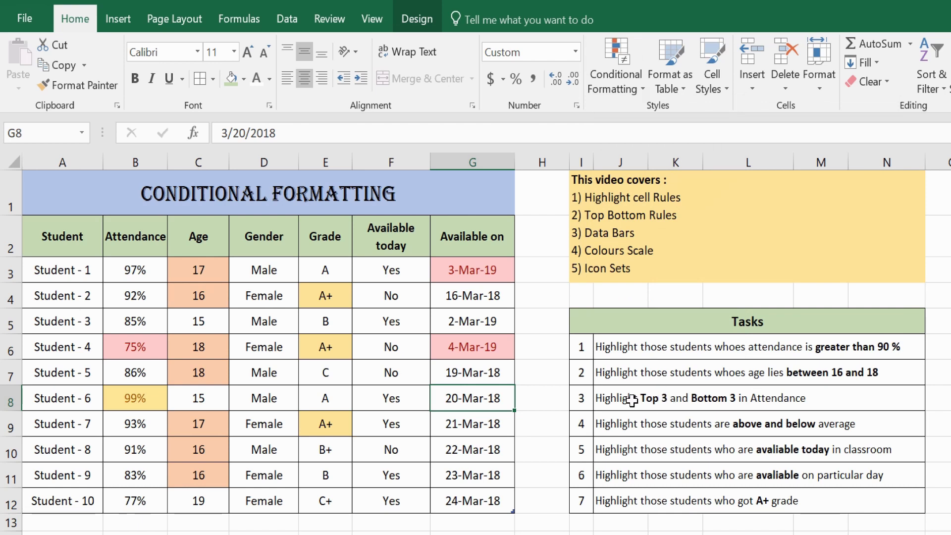
Clear the conditional formatting rules from the grades in E3:E12
{"action": "left_click_drag", "start_coordinate": [327, 267], "coordinate": [334, 501]}
{"action": "left_click", "coordinate": [616, 79]}
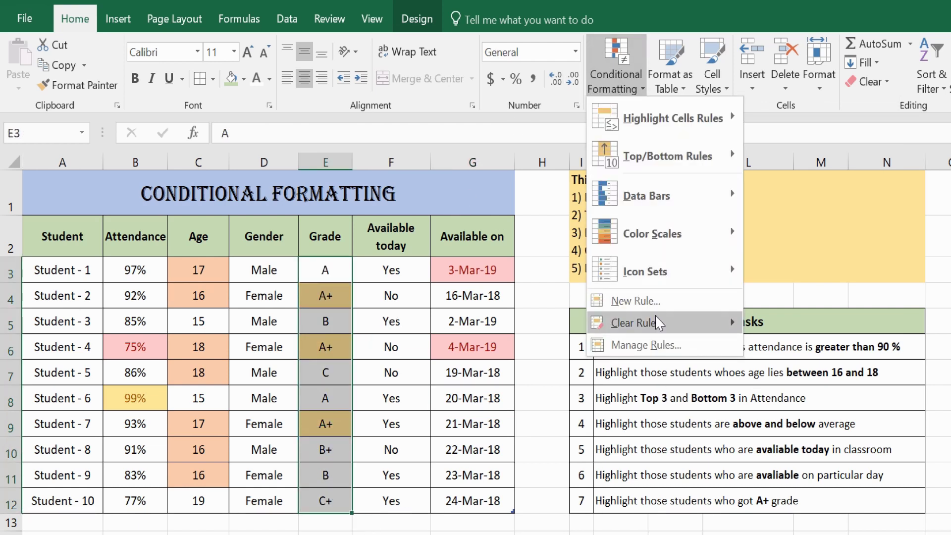
{"action": "mouse_move", "coordinate": [659, 323]}
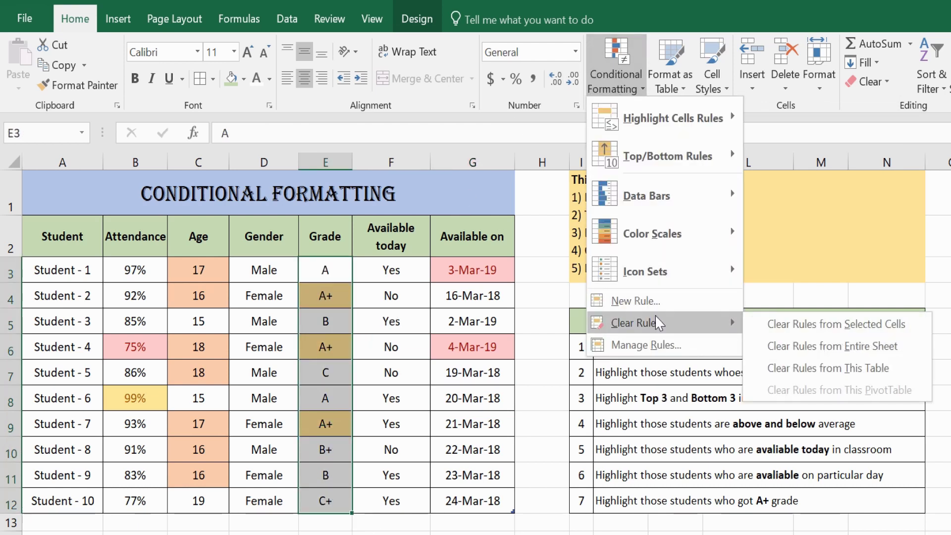
{"action": "left_click", "coordinate": [810, 322]}
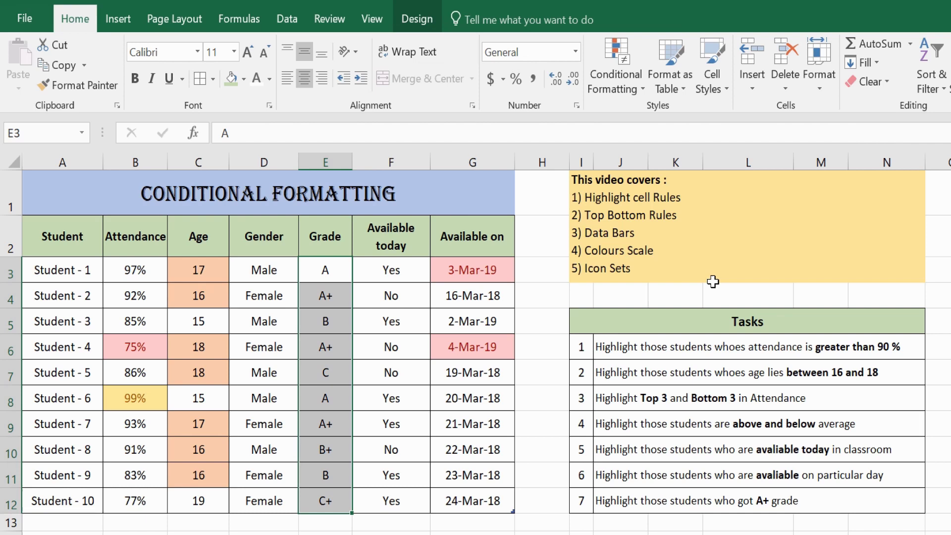
Start a Duplicate Values highlight rule on the grades in E3:E12 and switch it to Unique values
{"action": "left_click", "coordinate": [628, 100]}
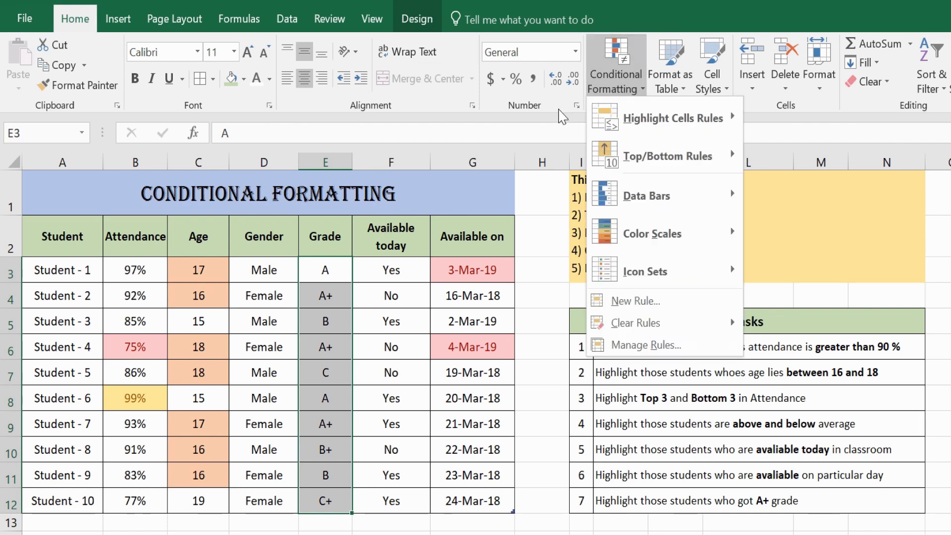
{"action": "mouse_move", "coordinate": [625, 130]}
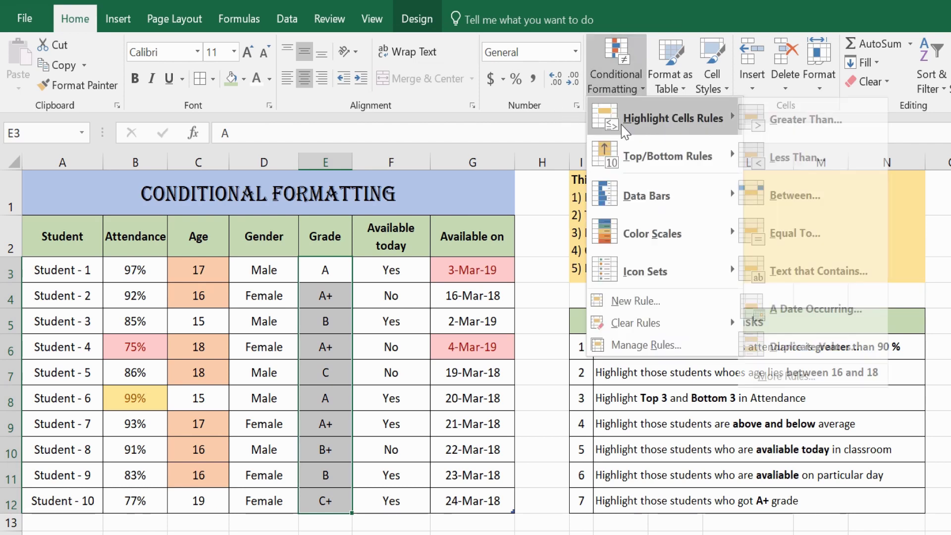
{"action": "left_click", "coordinate": [809, 348]}
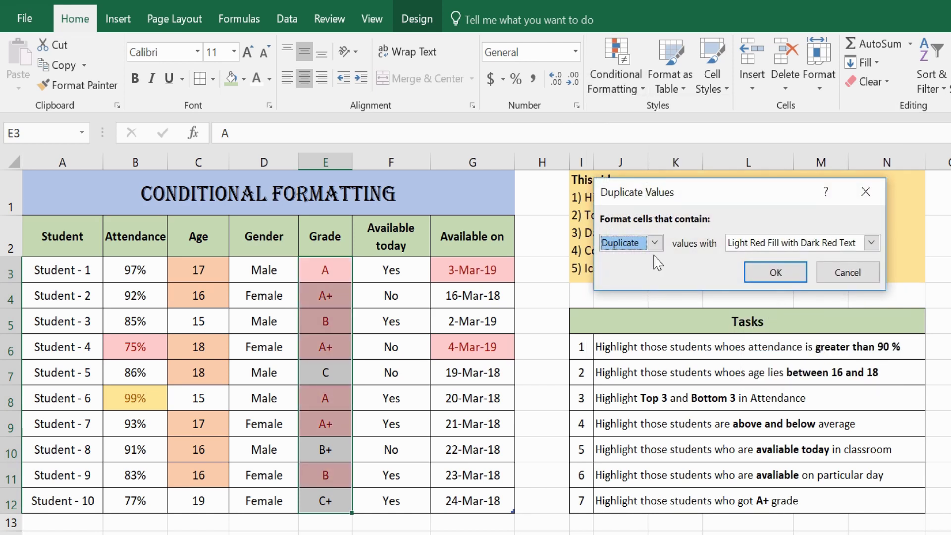
{"action": "left_click", "coordinate": [655, 242]}
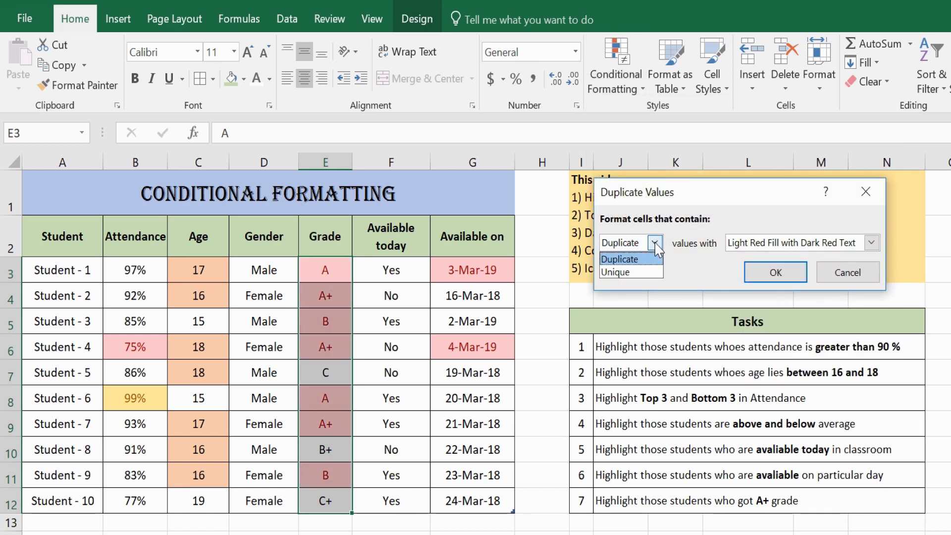
{"action": "left_click", "coordinate": [628, 271]}
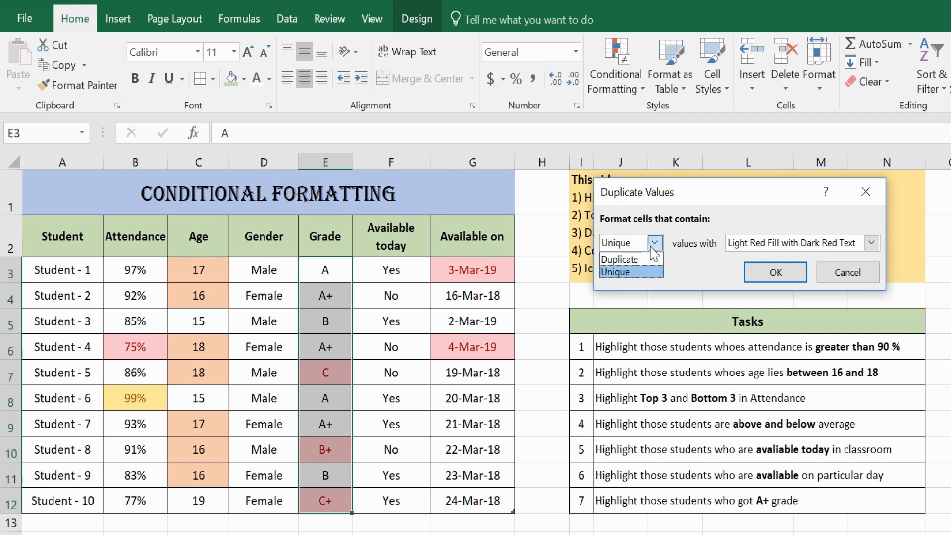
Compare the Duplicate option with Unique and apply the rule to Unique grades with Light Red Fill with Dark Red Text
{"action": "left_click", "coordinate": [653, 246]}
{"action": "left_click", "coordinate": [639, 259]}
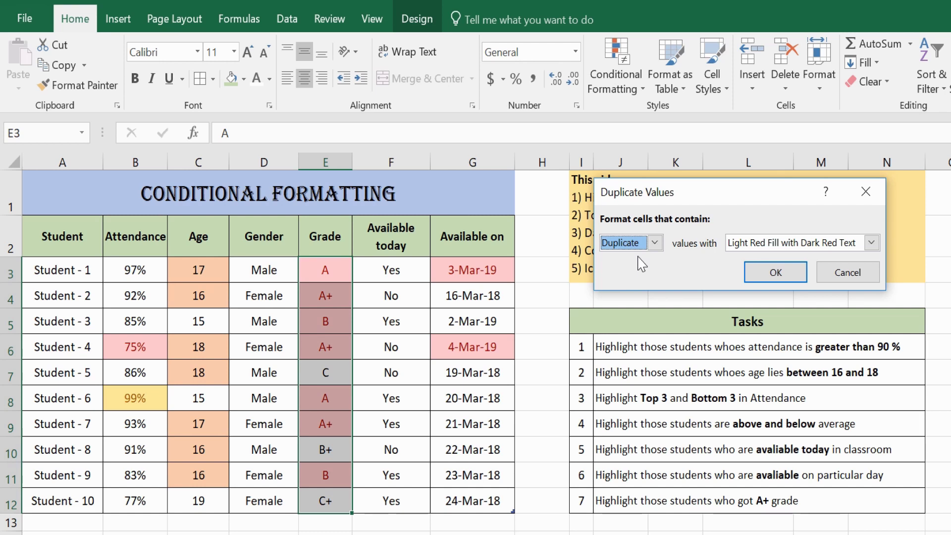
{"action": "left_click", "coordinate": [654, 242]}
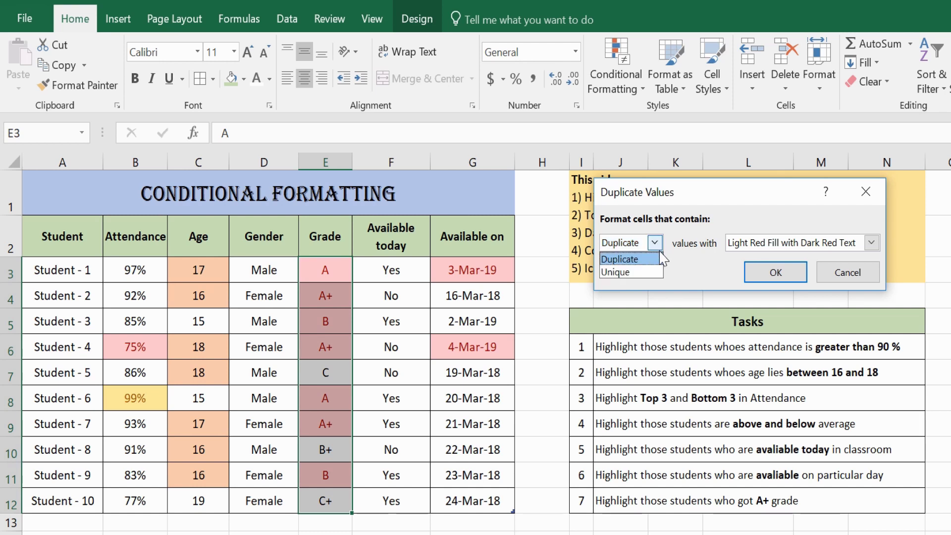
{"action": "left_click", "coordinate": [627, 273]}
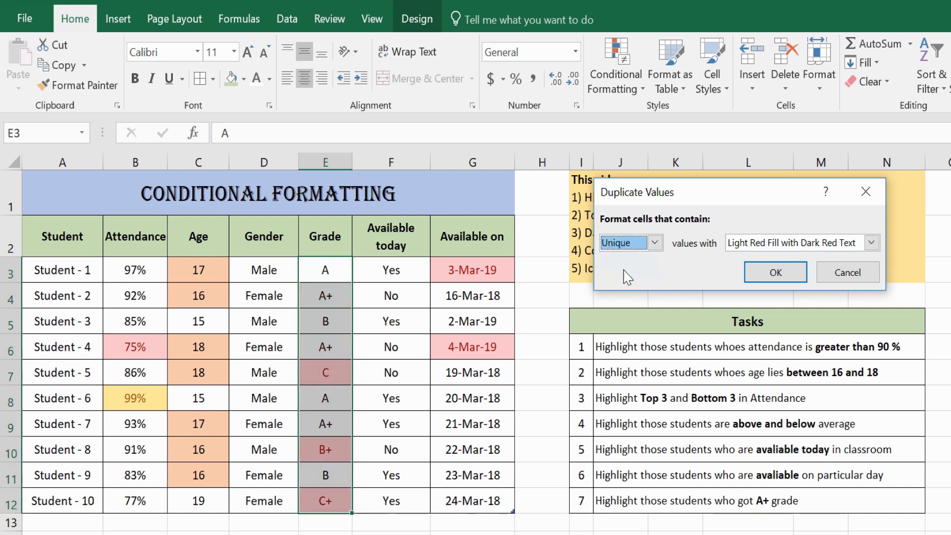
{"action": "left_click", "coordinate": [758, 275]}
{"action": "left_click", "coordinate": [372, 392]}
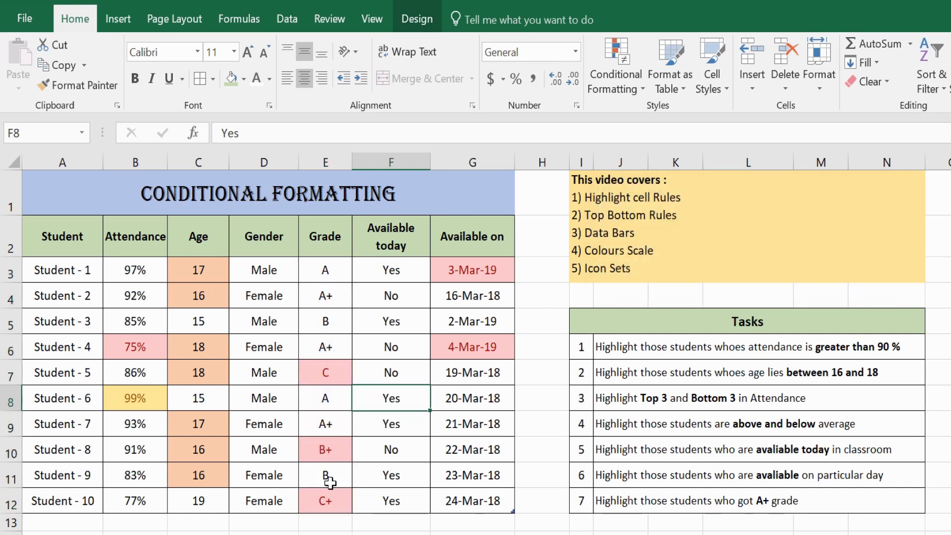
{"action": "left_click", "coordinate": [323, 511]}
{"action": "left_click", "coordinate": [326, 449]}
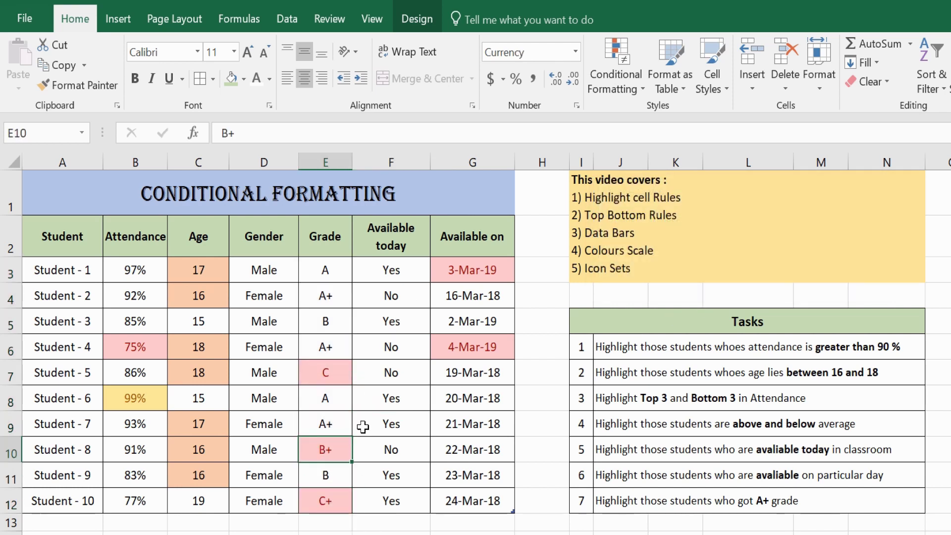
{"action": "left_click", "coordinate": [639, 473]}
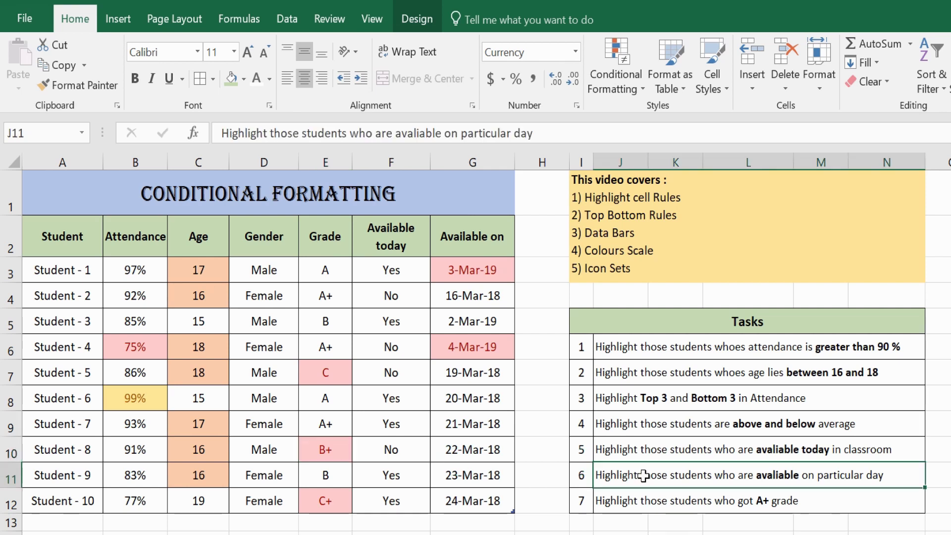
{"action": "left_click", "coordinate": [616, 79]}
{"action": "mouse_move", "coordinate": [664, 118]}
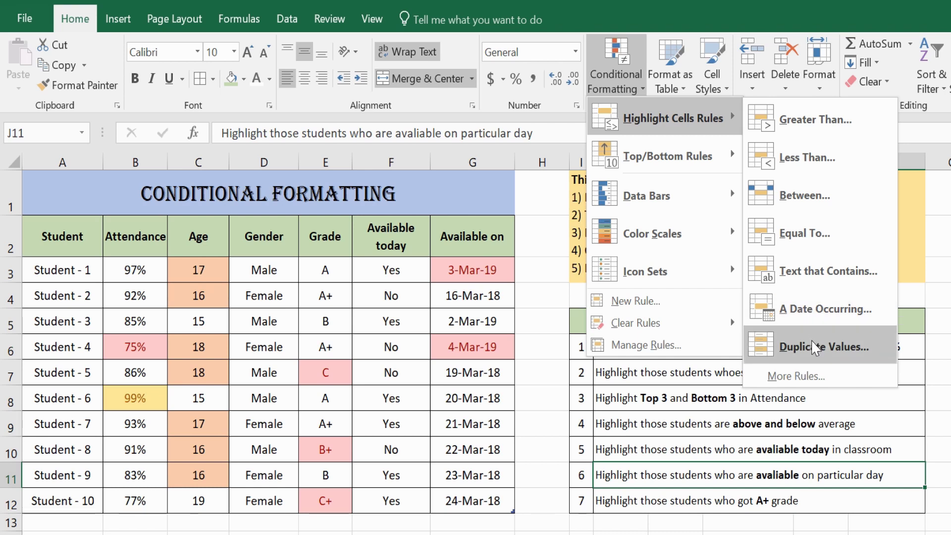
{"action": "mouse_move", "coordinate": [675, 166]}
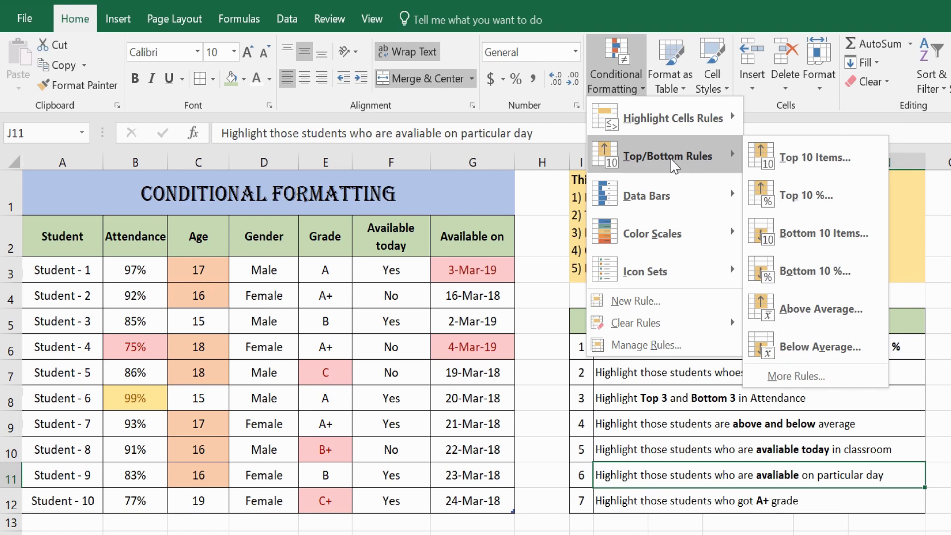
{"action": "left_click", "coordinate": [515, 359]}
Clear all conditional formatting rules from the student table cells A3:G12
{"action": "left_click_drag", "start_coordinate": [37, 274], "coordinate": [475, 501]}
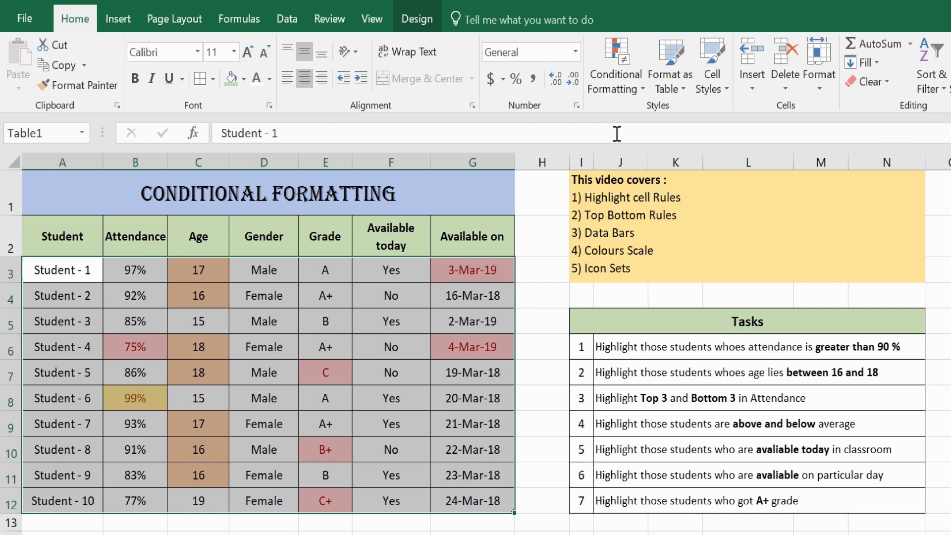
{"action": "left_click", "coordinate": [616, 79]}
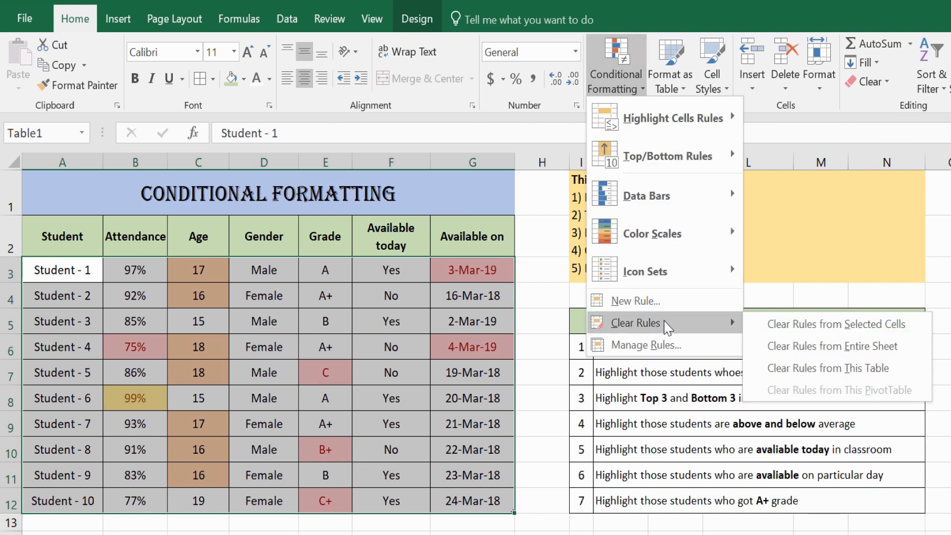
{"action": "left_click", "coordinate": [821, 325]}
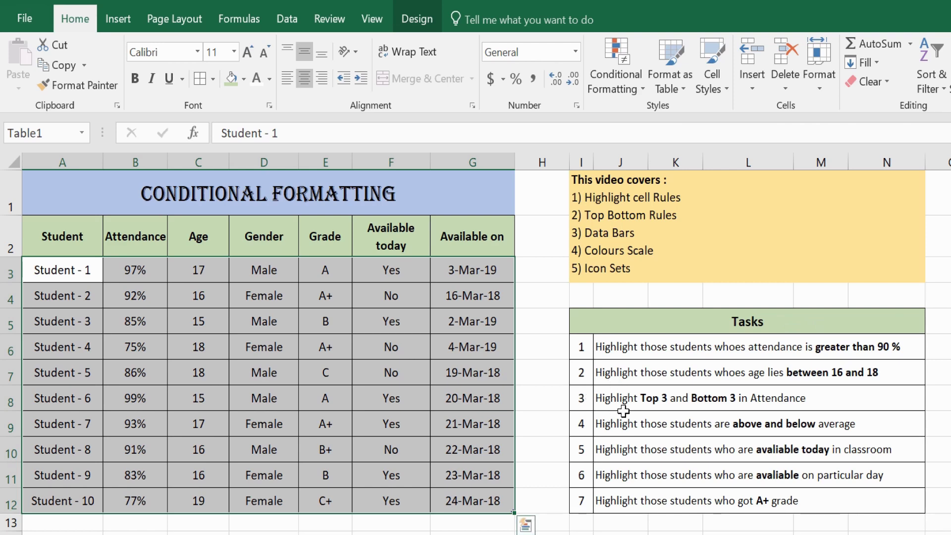
Highlight the top 3 attendance values in B3:B12 using a Top 10 Items rule with Light Red Fill with Dark Red Text
{"action": "left_click", "coordinate": [622, 400]}
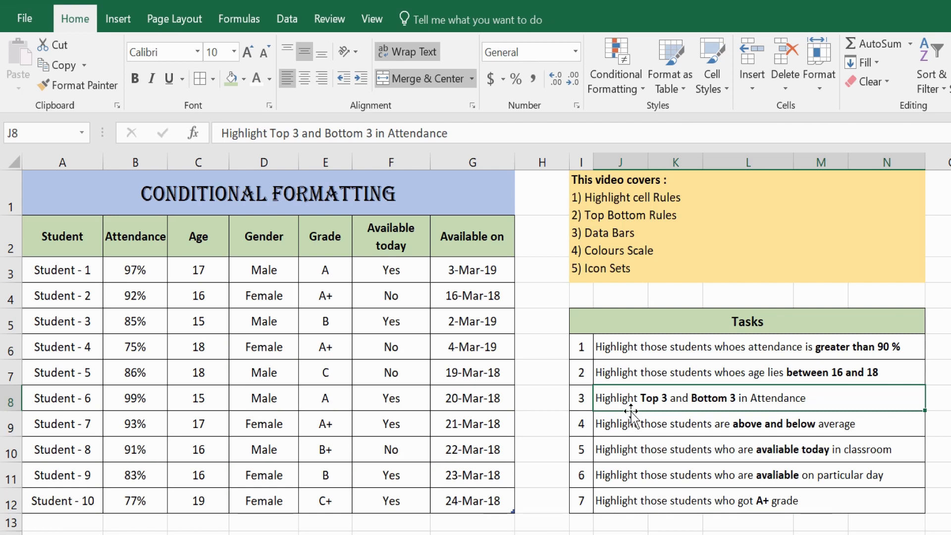
{"action": "left_click_drag", "start_coordinate": [152, 276], "coordinate": [133, 501]}
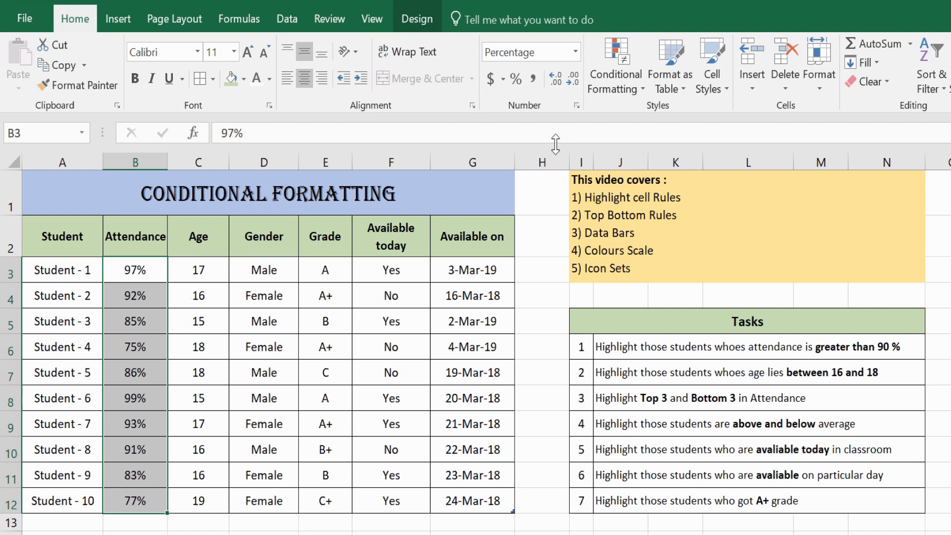
{"action": "left_click", "coordinate": [622, 93]}
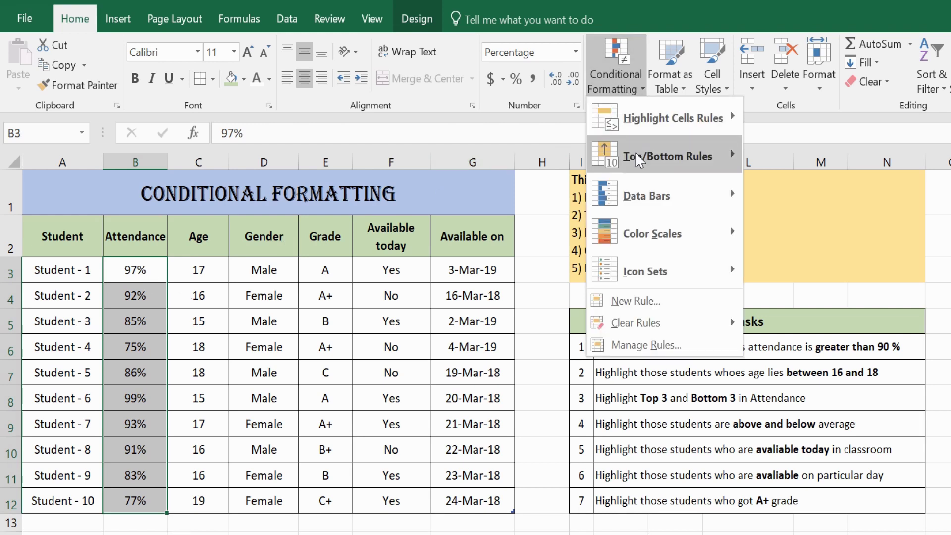
{"action": "mouse_move", "coordinate": [637, 158]}
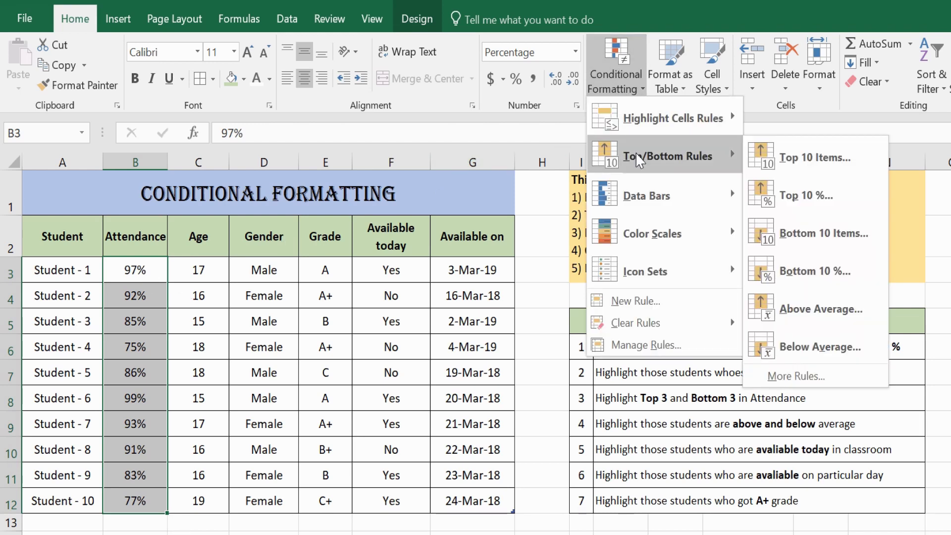
{"action": "left_click", "coordinate": [792, 158]}
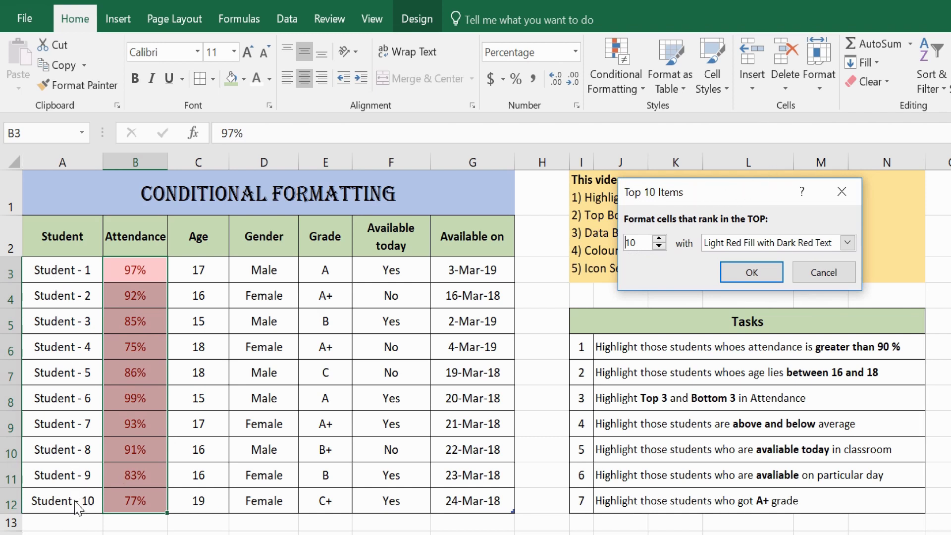
{"action": "left_click", "coordinate": [660, 246]}
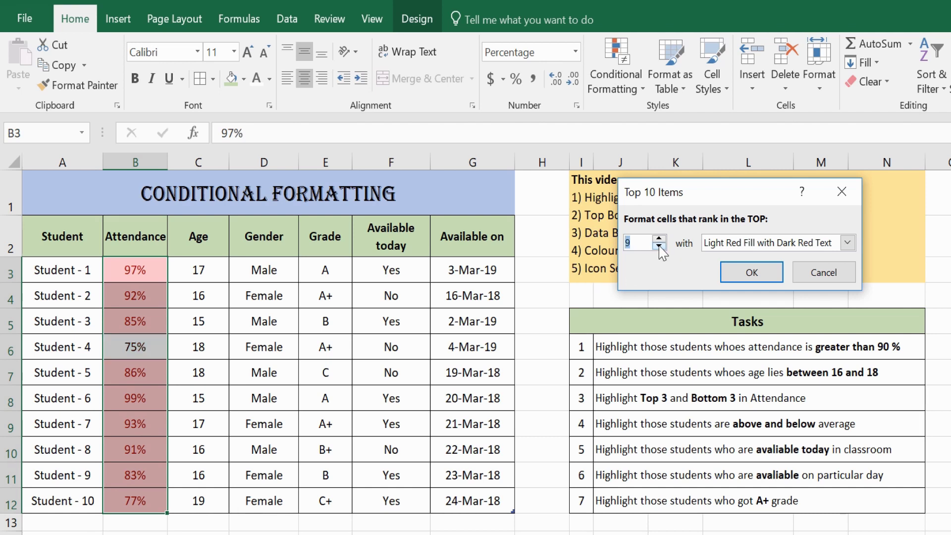
{"action": "left_click", "coordinate": [659, 246]}
{"action": "left_click", "coordinate": [659, 246]}
{"action": "left_click", "coordinate": [659, 246]}
{"action": "left_click", "coordinate": [659, 247]}
{"action": "left_click", "coordinate": [659, 247]}
{"action": "left_click", "coordinate": [659, 246]}
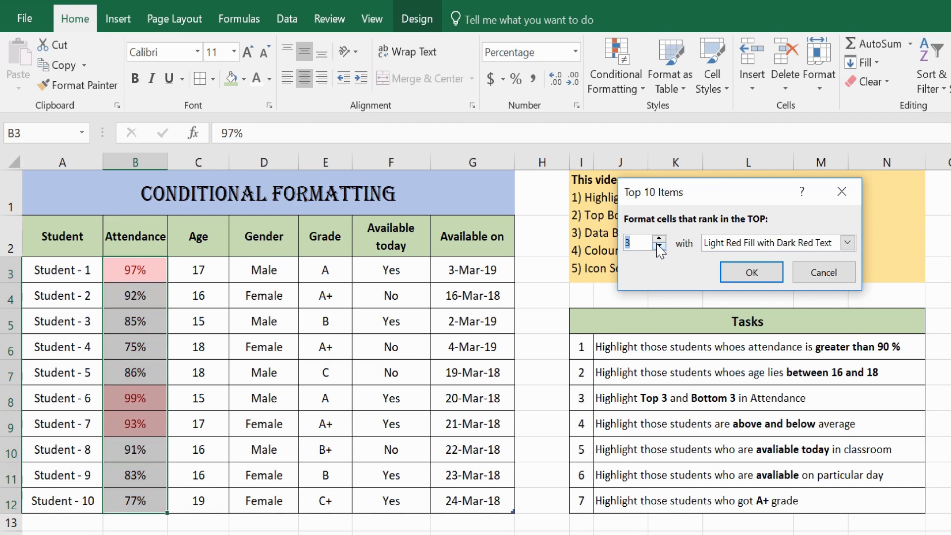
{"action": "left_click", "coordinate": [751, 272]}
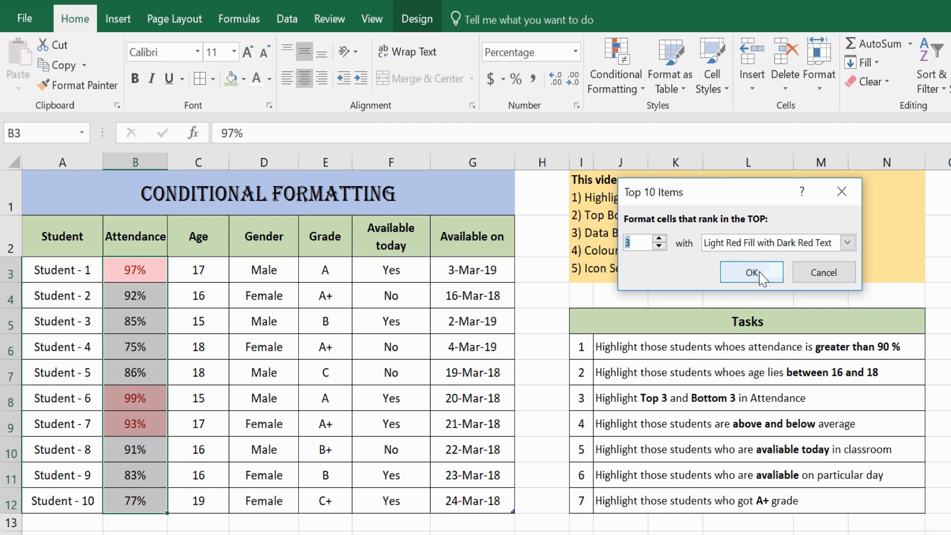
{"action": "left_click", "coordinate": [171, 297]}
{"action": "left_click", "coordinate": [132, 266]}
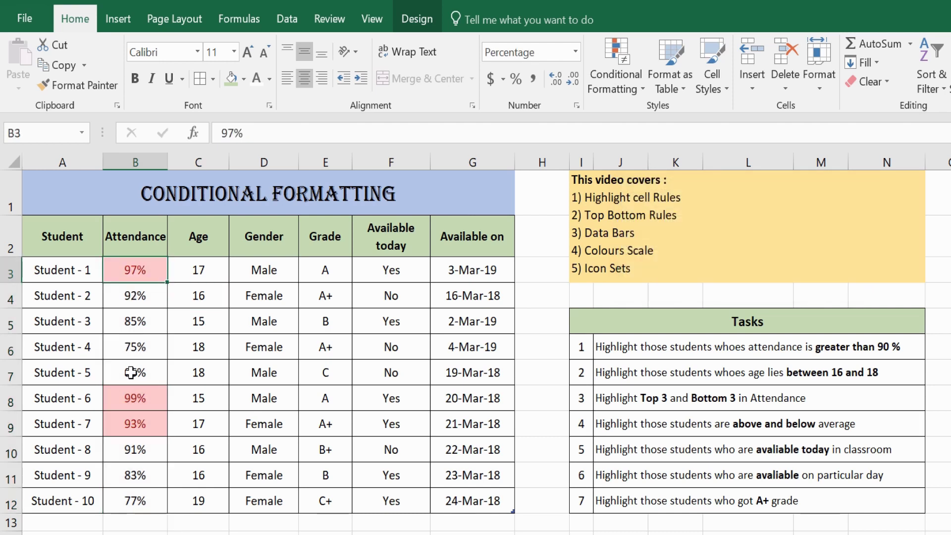
{"action": "left_click", "coordinate": [136, 397]}
{"action": "left_click", "coordinate": [136, 418], "text": "shift"}
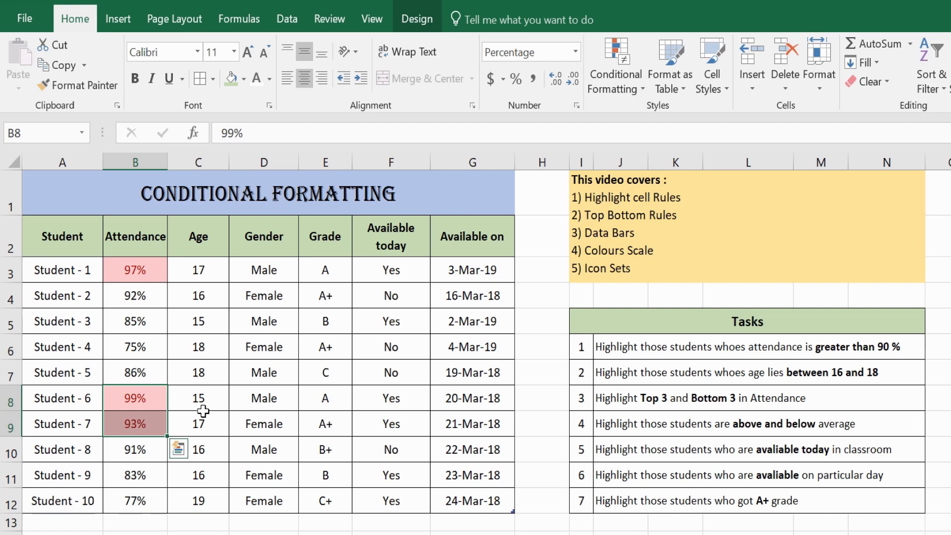
{"action": "left_click", "coordinate": [638, 90]}
{"action": "mouse_move", "coordinate": [660, 155]}
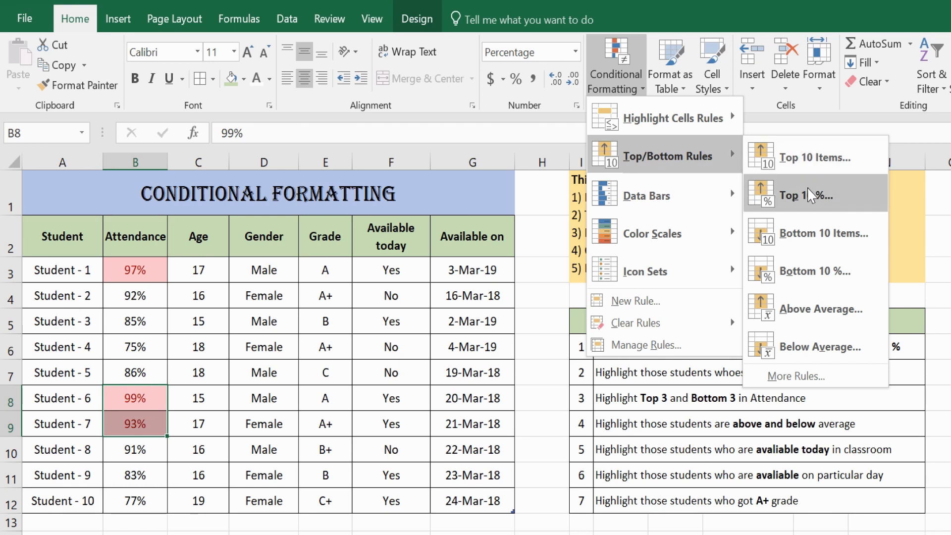
{"action": "left_click", "coordinate": [808, 244]}
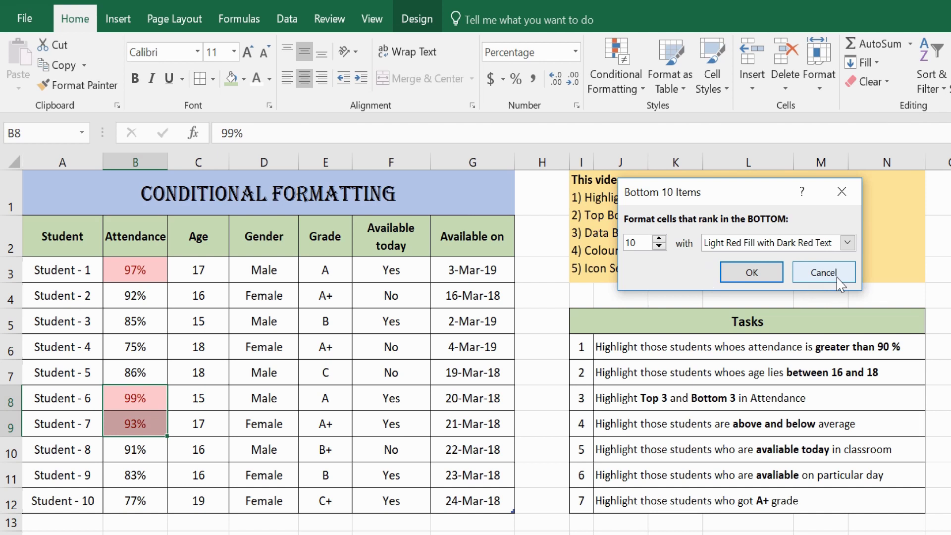
{"action": "left_click", "coordinate": [823, 272]}
Clear the conditional formatting rules from the attendance cells B3:B11 and B12, and reselect the full range B3:B12
{"action": "left_click", "coordinate": [139, 267]}
{"action": "left_click_drag", "start_coordinate": [136, 296], "coordinate": [137, 473]}
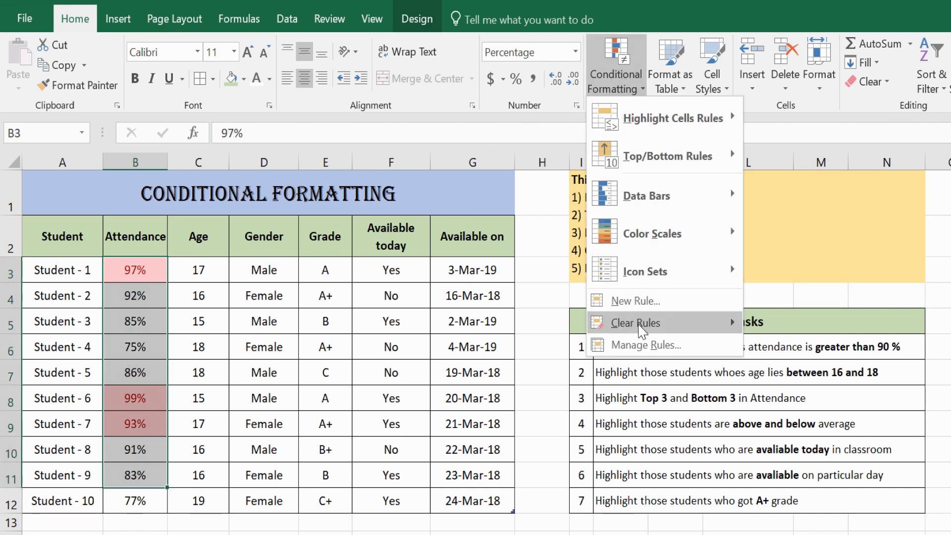
{"action": "left_click", "coordinate": [816, 334]}
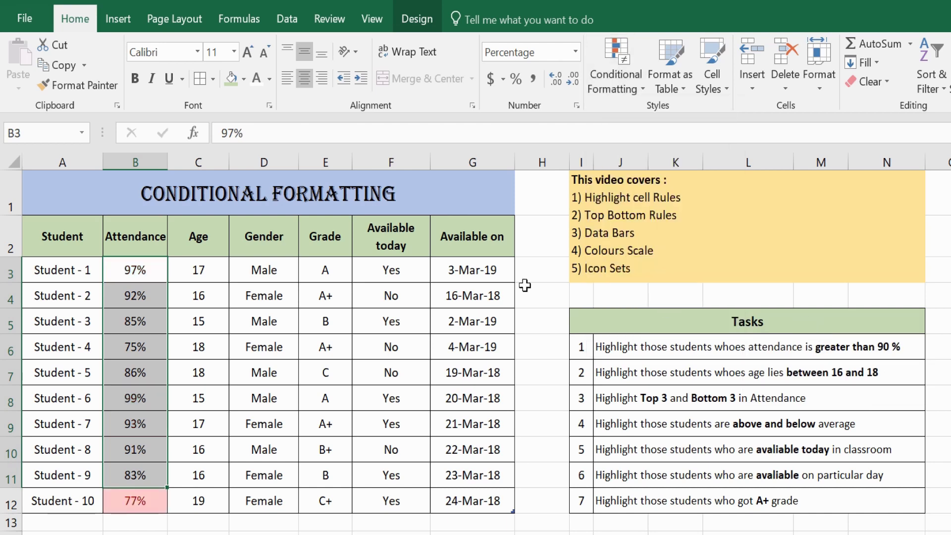
{"action": "left_click", "coordinate": [264, 449]}
{"action": "left_click", "coordinate": [143, 501]}
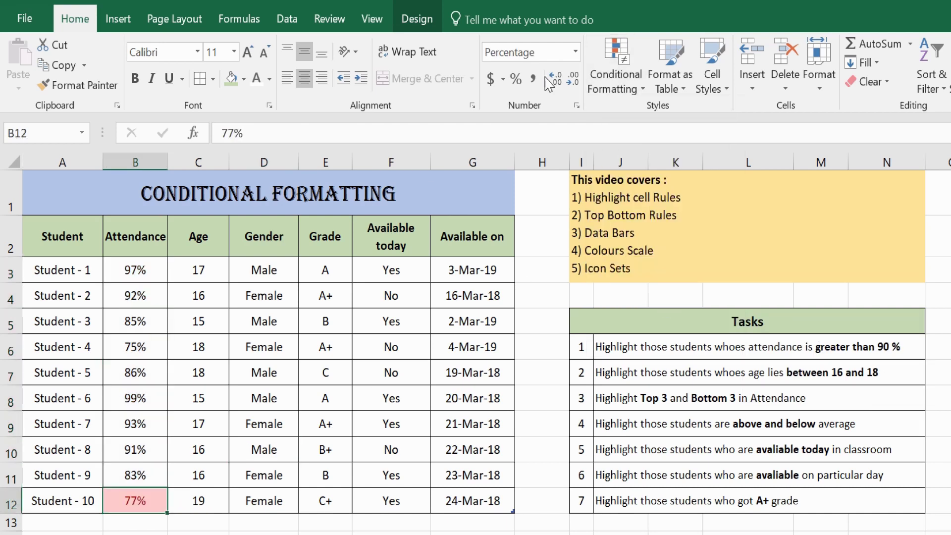
{"action": "left_click", "coordinate": [616, 75]}
{"action": "mouse_move", "coordinate": [735, 325]}
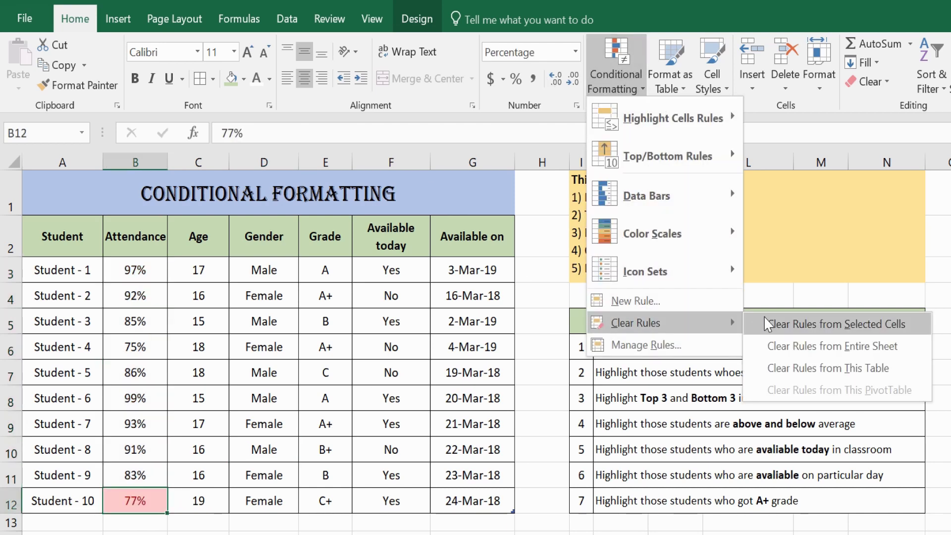
{"action": "left_click", "coordinate": [803, 324]}
{"action": "left_click", "coordinate": [142, 272]}
{"action": "left_click_drag", "start_coordinate": [138, 293], "coordinate": [149, 500]}
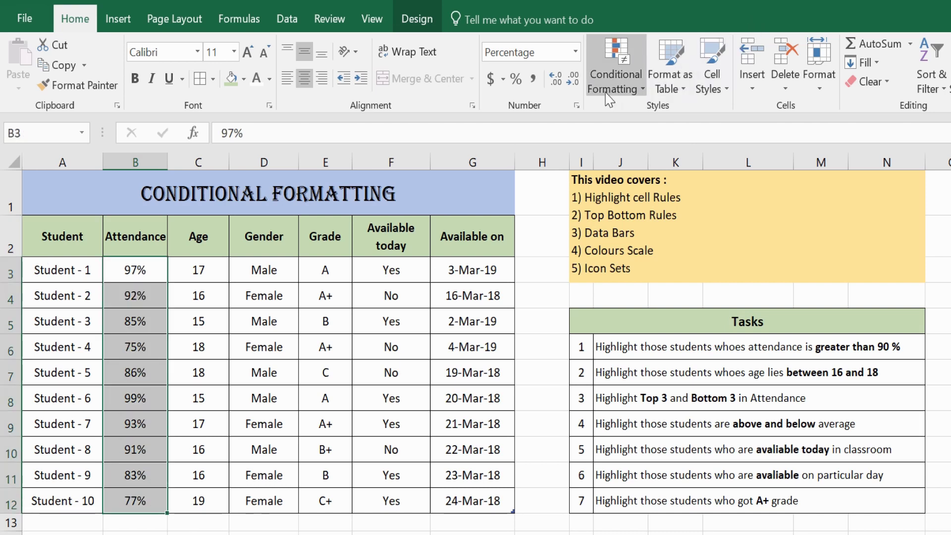
{"action": "left_click", "coordinate": [617, 80]}
{"action": "mouse_move", "coordinate": [656, 215]}
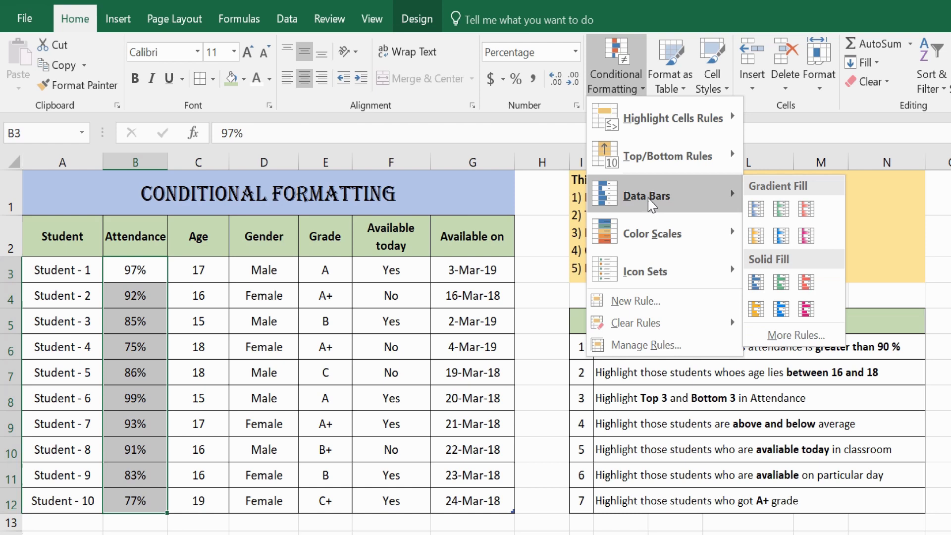
{"action": "mouse_move", "coordinate": [652, 166]}
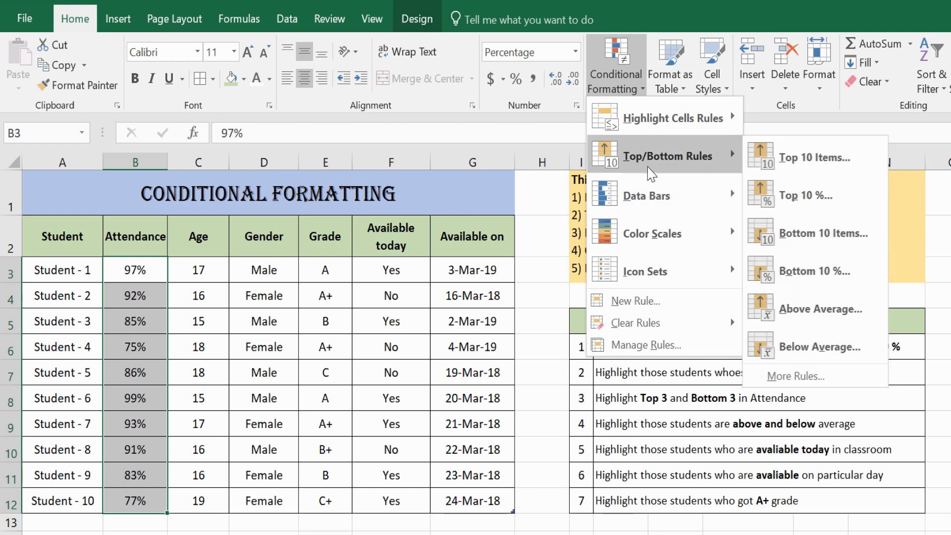
{"action": "left_click", "coordinate": [813, 270]}
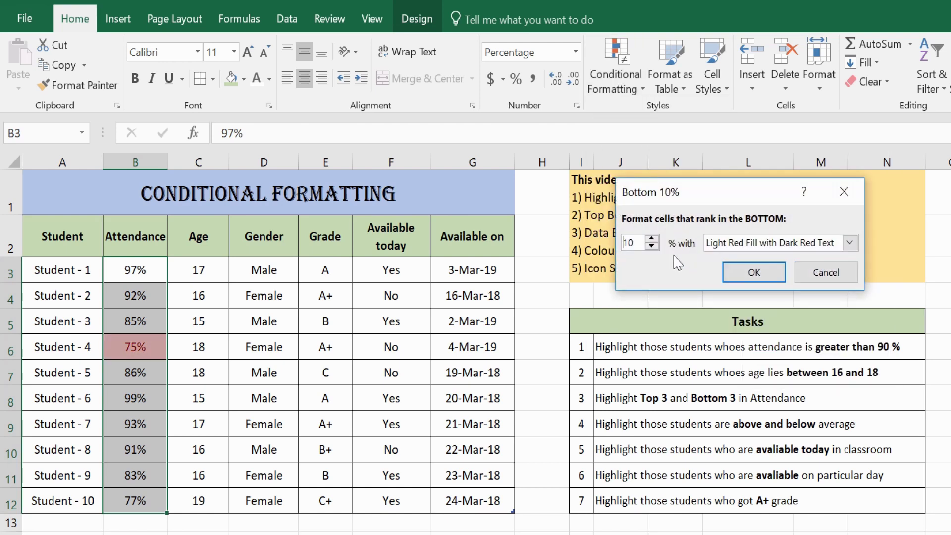
{"action": "left_click", "coordinate": [826, 272]}
Highlight the bottom 3 attendance values in B3:B12 using a Bottom 10 Items rule with Light Red Fill with Dark Red Text
{"action": "left_click", "coordinate": [614, 97]}
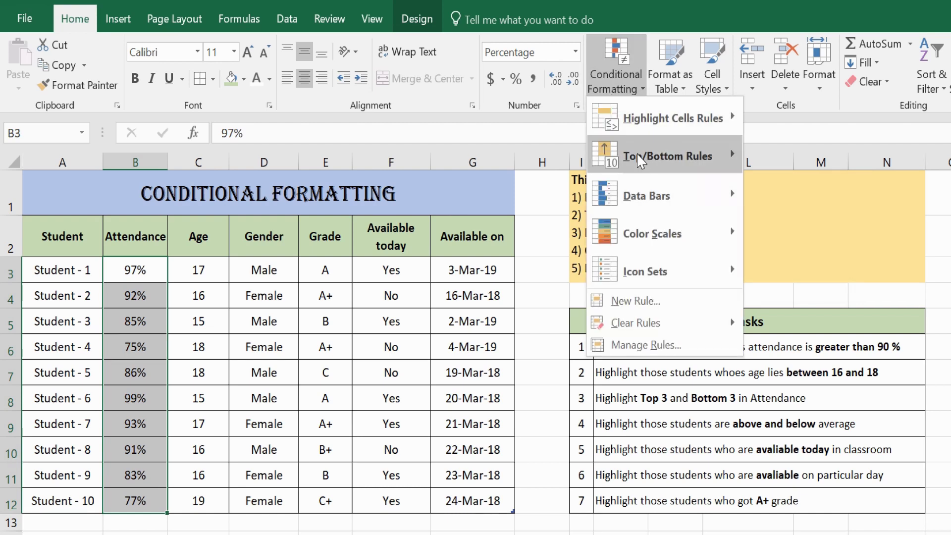
{"action": "mouse_move", "coordinate": [651, 154]}
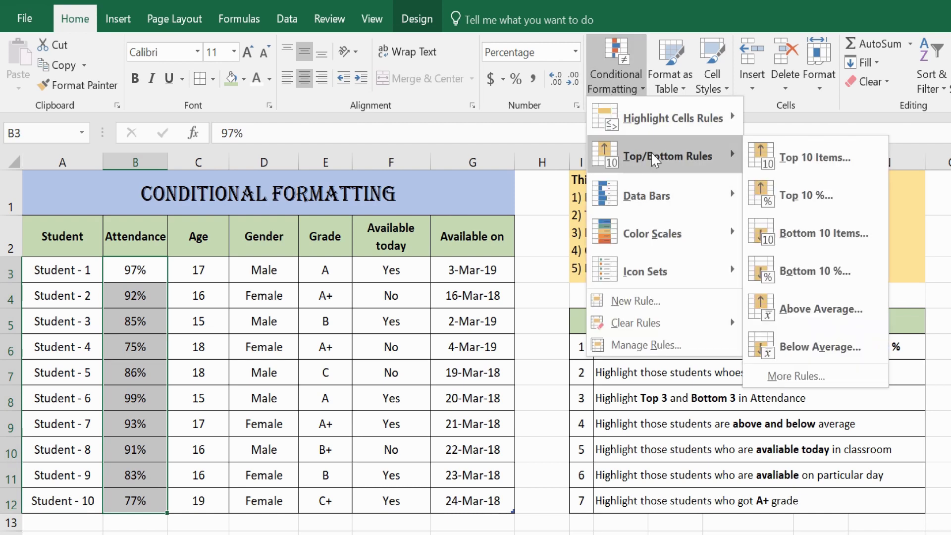
{"action": "left_click", "coordinate": [822, 233]}
{"action": "left_click", "coordinate": [659, 246]}
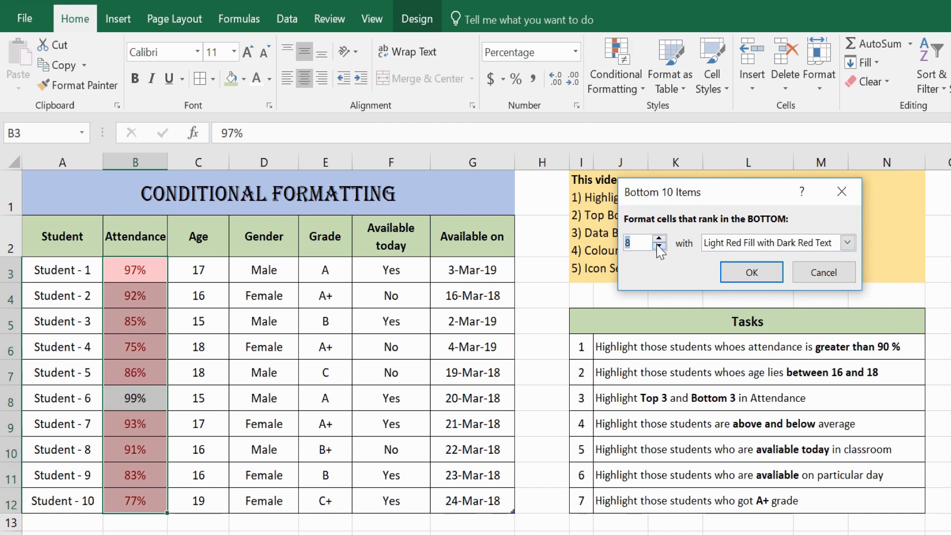
{"action": "left_click", "coordinate": [660, 247]}
{"action": "left_click", "coordinate": [660, 246]}
{"action": "left_click", "coordinate": [660, 247]}
{"action": "left_click", "coordinate": [660, 247]}
{"action": "left_click", "coordinate": [659, 246]}
{"action": "left_click", "coordinate": [659, 247]}
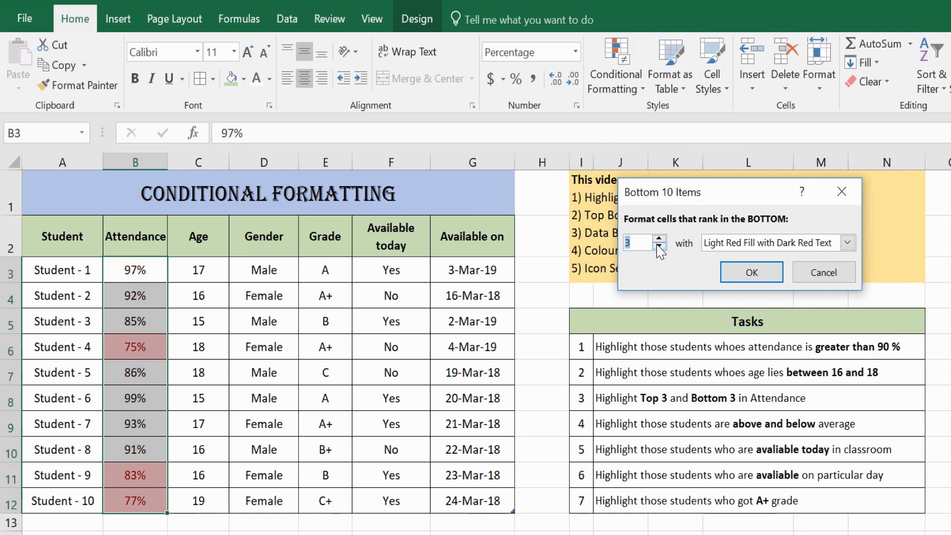
{"action": "left_click", "coordinate": [748, 272]}
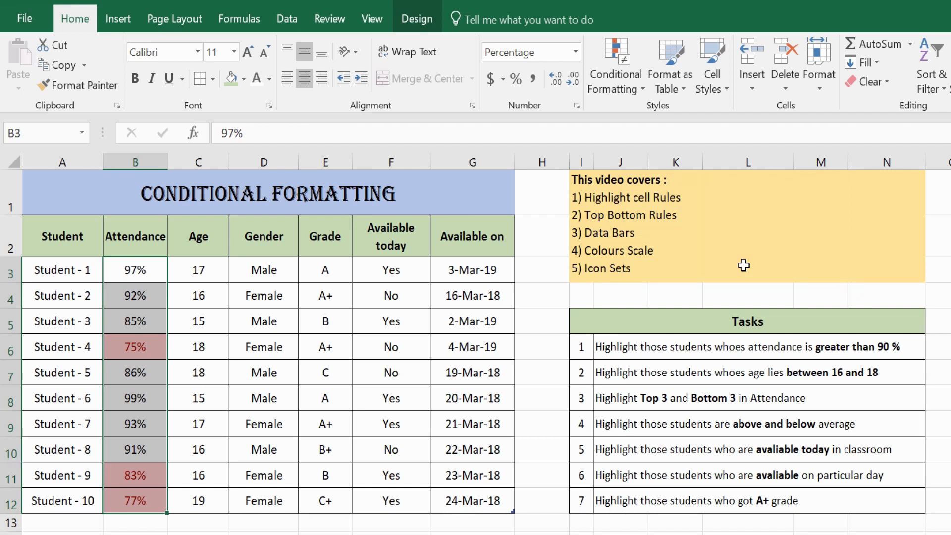
Clear the conditional formatting rules from the selected attendance cells B3:B12
{"action": "left_click", "coordinate": [616, 95]}
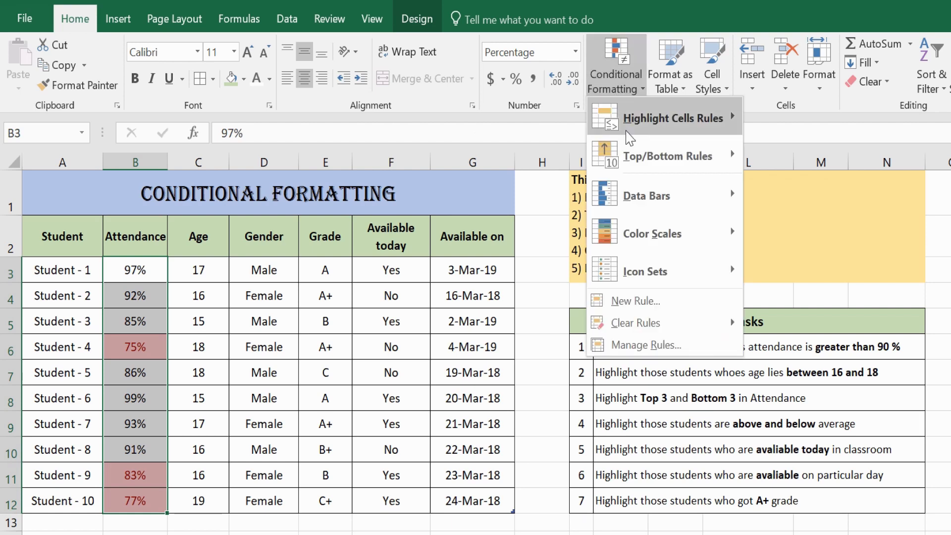
{"action": "mouse_move", "coordinate": [644, 323]}
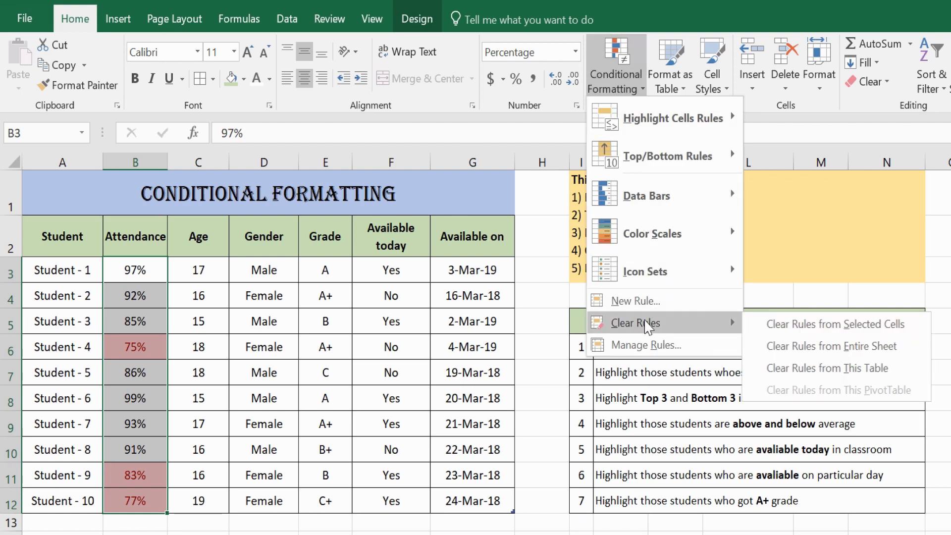
{"action": "left_click", "coordinate": [820, 324]}
Highlight the top 25% of the attendance values in B3:B12 with Light Red Fill with Dark Red Text
{"action": "left_click", "coordinate": [616, 82]}
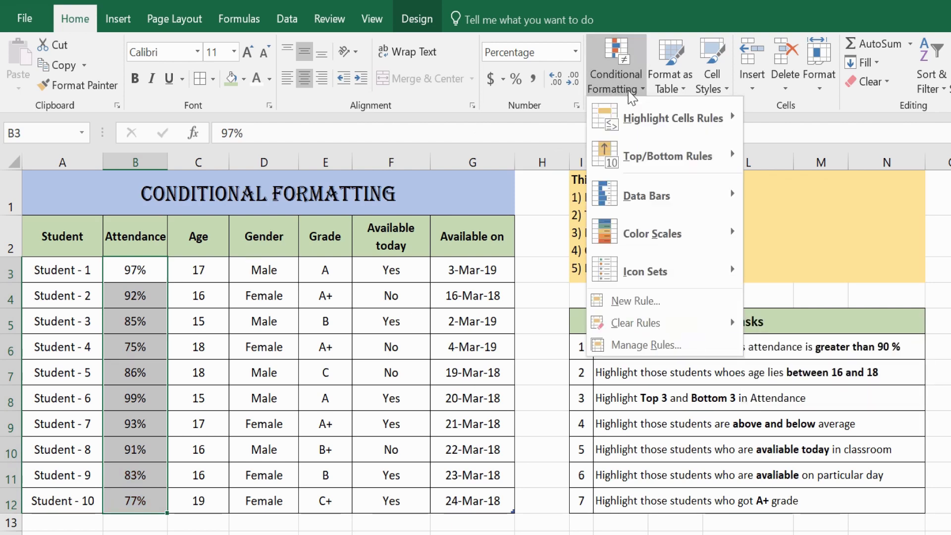
{"action": "mouse_move", "coordinate": [666, 165]}
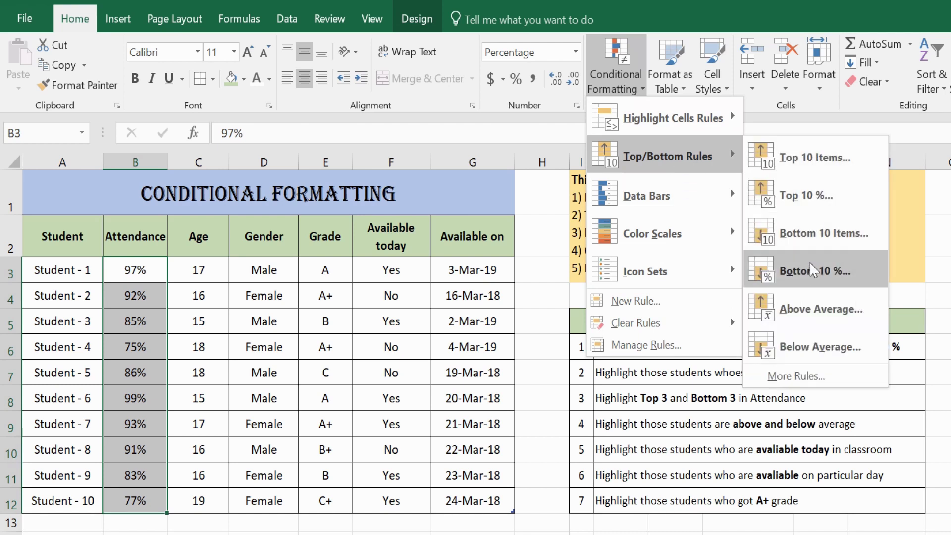
{"action": "left_click", "coordinate": [801, 202]}
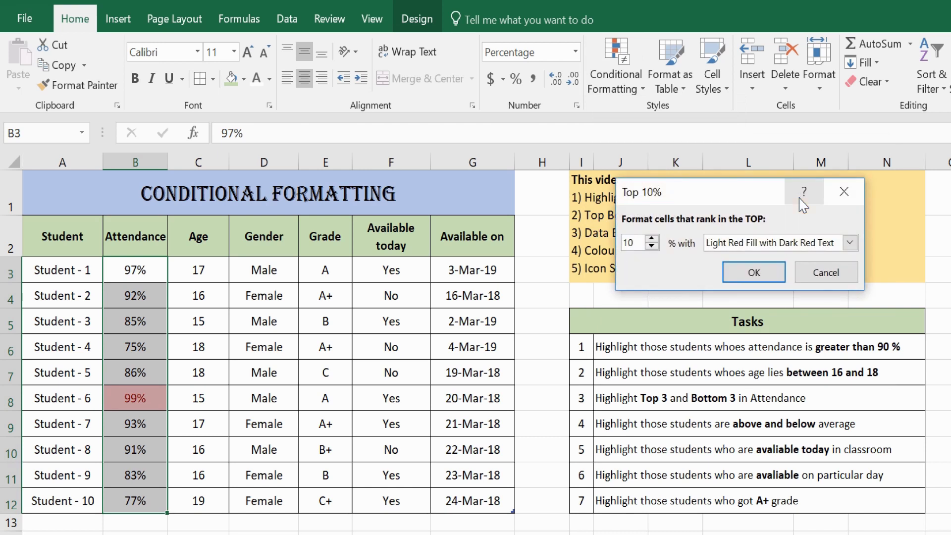
{"action": "type", "text": "25"}
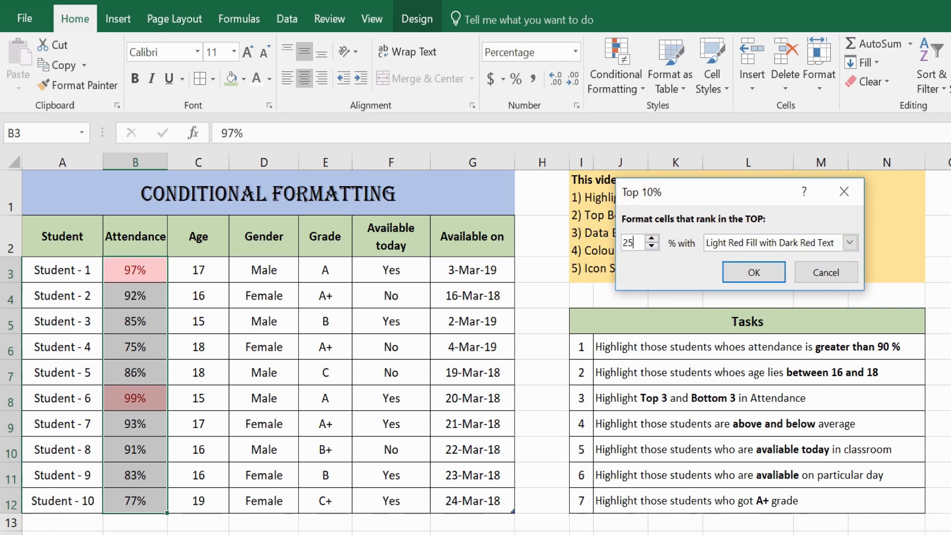
{"action": "left_click", "coordinate": [754, 272]}
{"action": "left_click", "coordinate": [233, 403]}
{"action": "left_click", "coordinate": [143, 402]}
{"action": "left_click", "coordinate": [143, 270]}
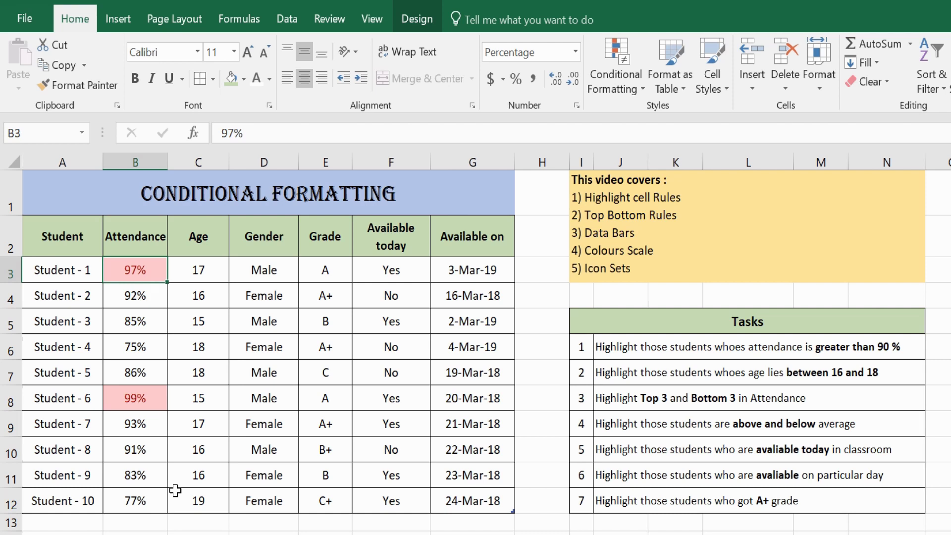
{"action": "left_click", "coordinate": [617, 96]}
{"action": "mouse_move", "coordinate": [745, 160]}
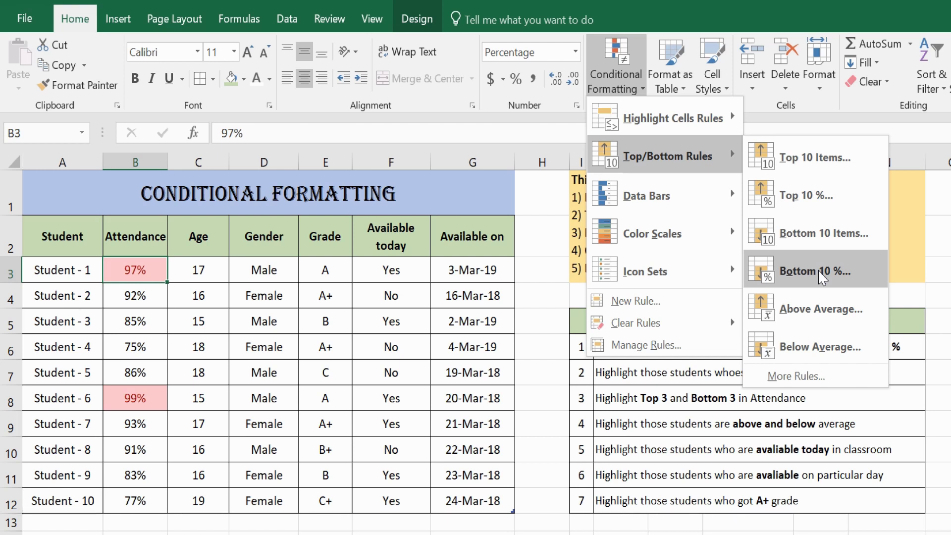
{"action": "left_click", "coordinate": [161, 291]}
Clear the conditional formatting rules from the attendance cells B3:B11
{"action": "left_click_drag", "start_coordinate": [146, 268], "coordinate": [138, 468]}
{"action": "left_click", "coordinate": [616, 82]}
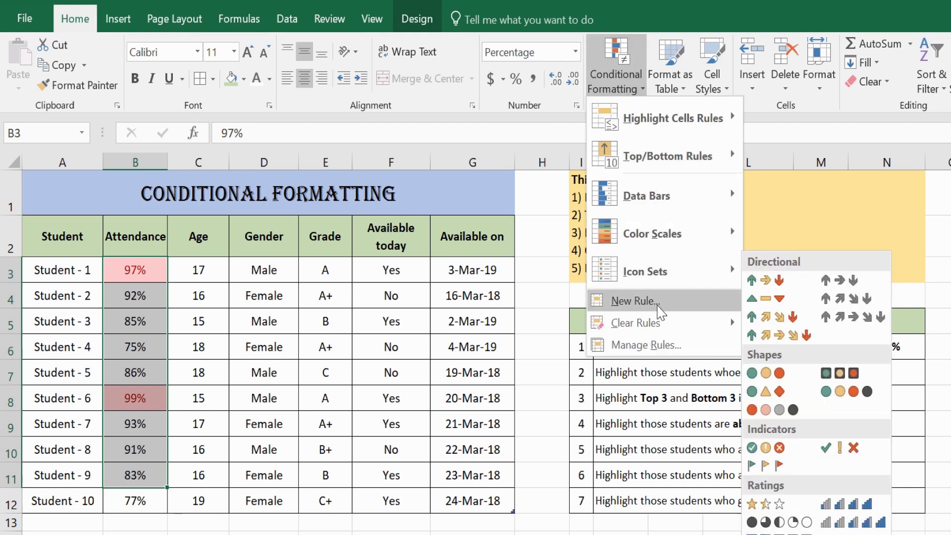
{"action": "mouse_move", "coordinate": [659, 324]}
{"action": "left_click", "coordinate": [783, 323]}
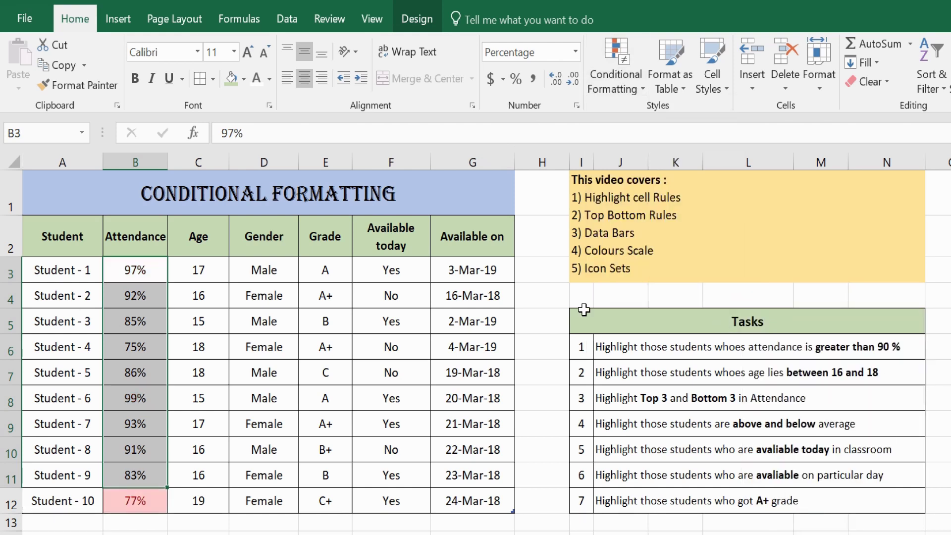
Clear the conditional formatting rules from the last attendance cell, B12
{"action": "left_click", "coordinate": [141, 501]}
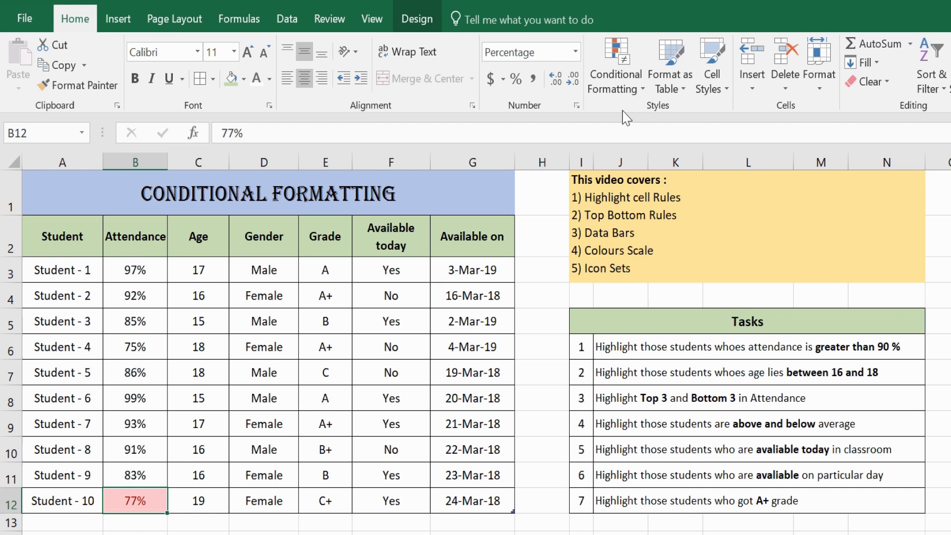
{"action": "left_click", "coordinate": [626, 85]}
{"action": "mouse_move", "coordinate": [684, 323]}
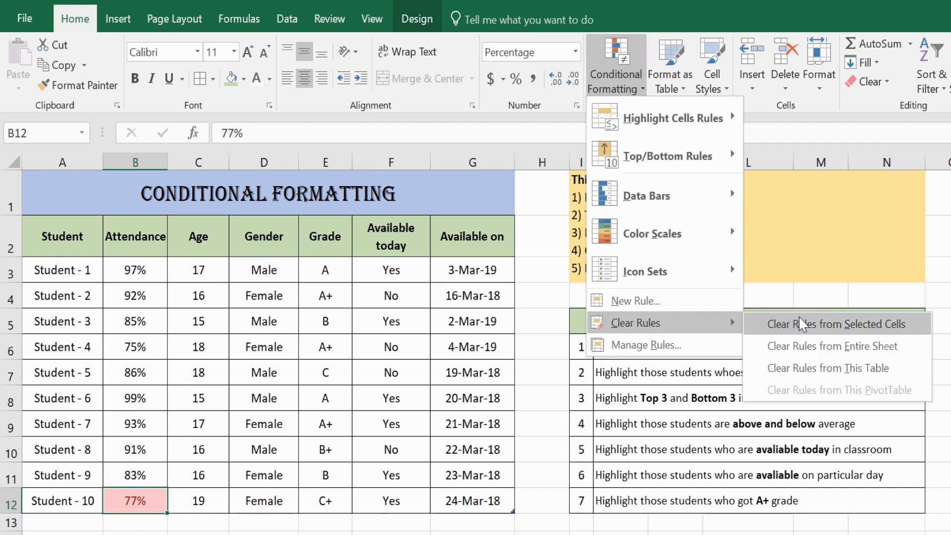
{"action": "left_click", "coordinate": [799, 318]}
Highlight the bottom 30% of the attendance values in B3:B12 with Light Red Fill with Dark Red Text
{"action": "left_click_drag", "start_coordinate": [149, 270], "coordinate": [144, 503]}
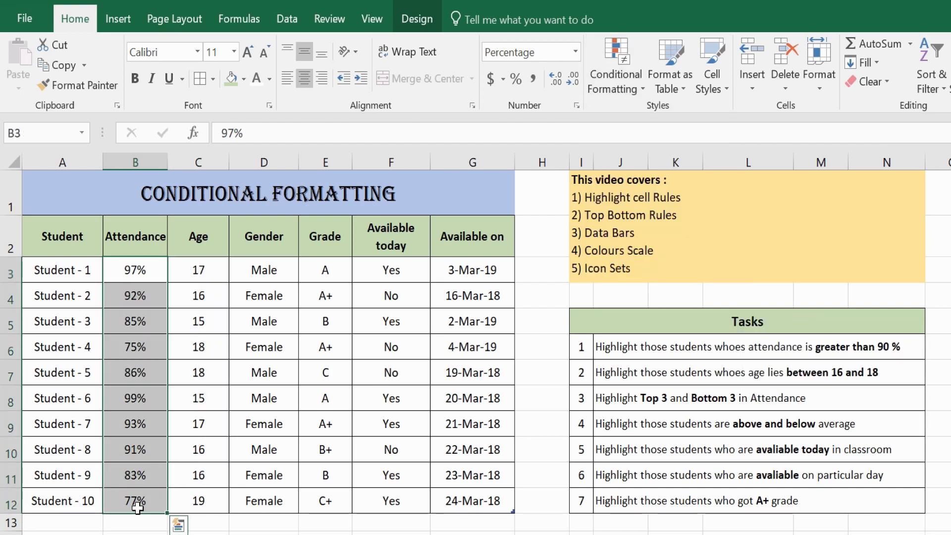
{"action": "left_click", "coordinate": [626, 93]}
{"action": "mouse_move", "coordinate": [643, 154]}
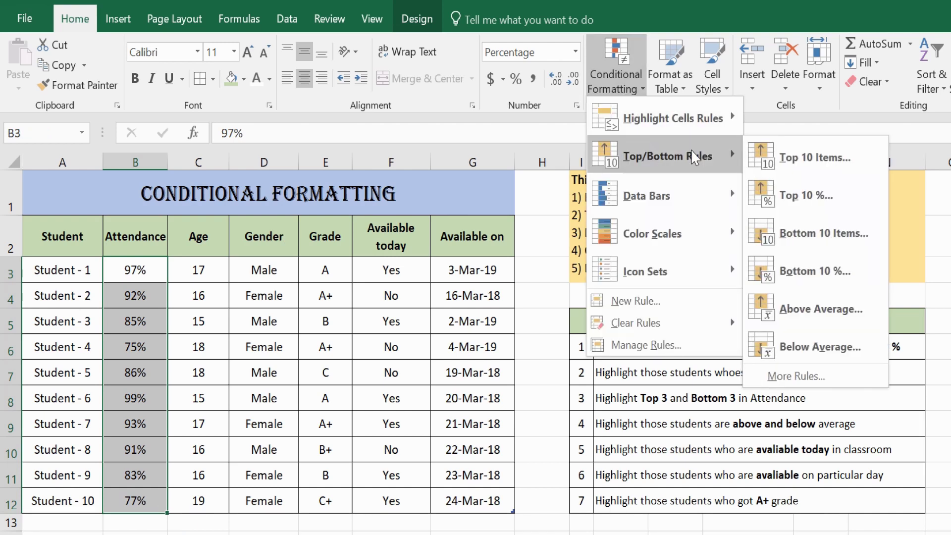
{"action": "left_click", "coordinate": [814, 280]}
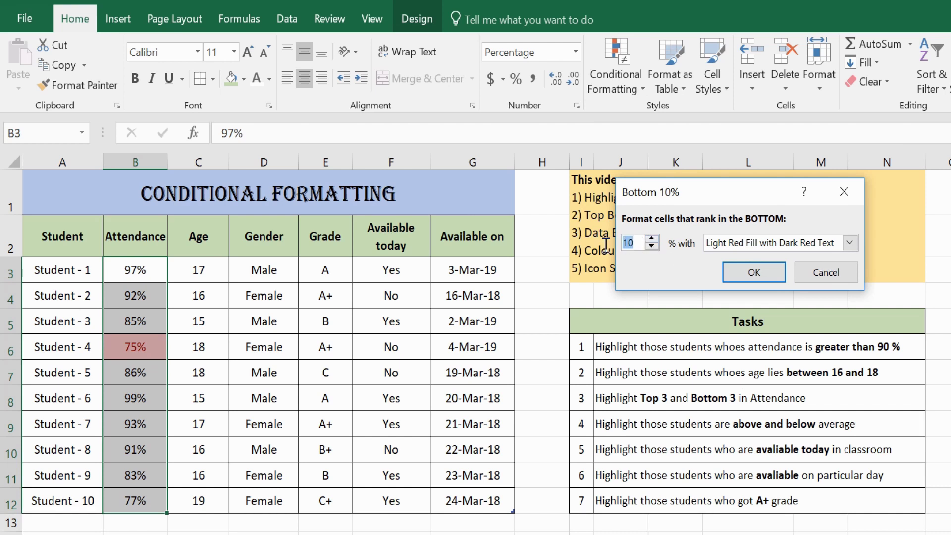
{"action": "type", "text": "30"}
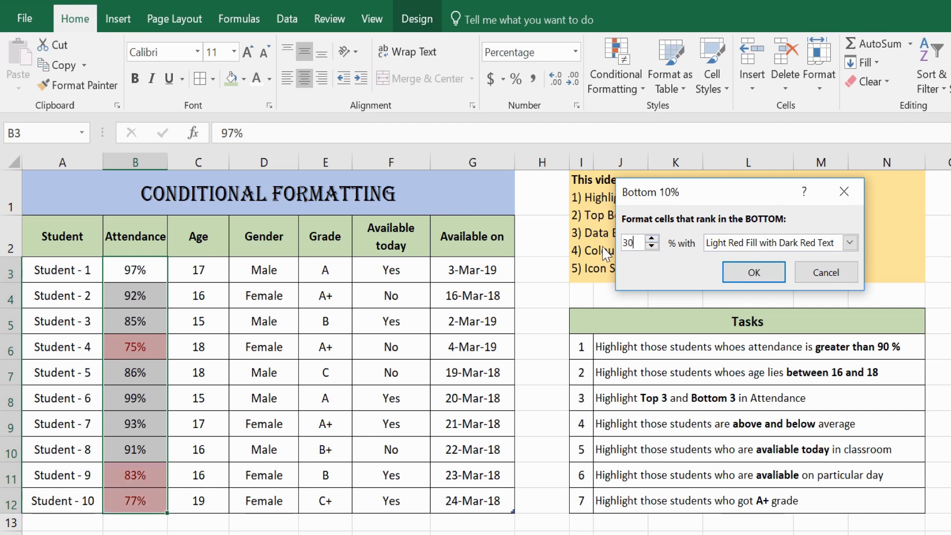
{"action": "left_click", "coordinate": [738, 273]}
{"action": "left_click", "coordinate": [243, 410]}
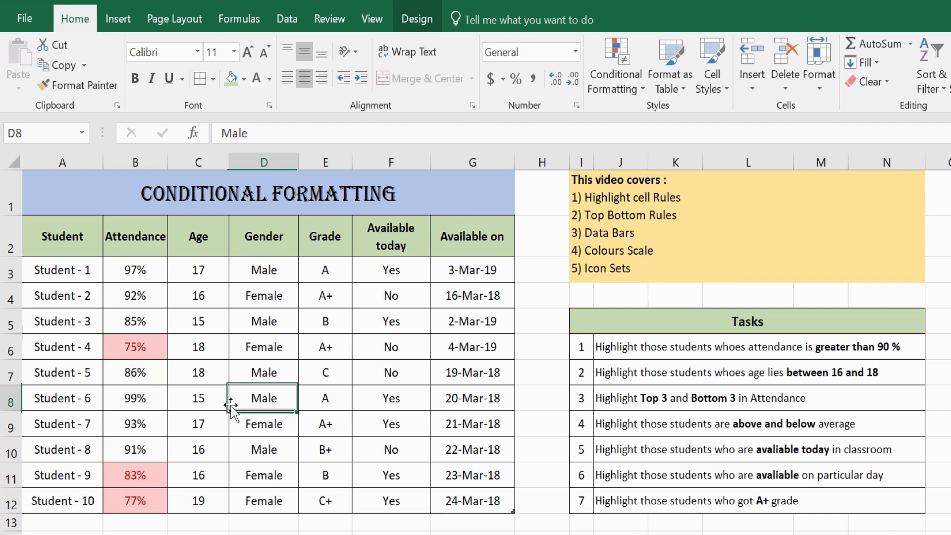
{"action": "left_click", "coordinate": [135, 348]}
{"action": "left_click_drag", "start_coordinate": [112, 474], "coordinate": [119, 502]}
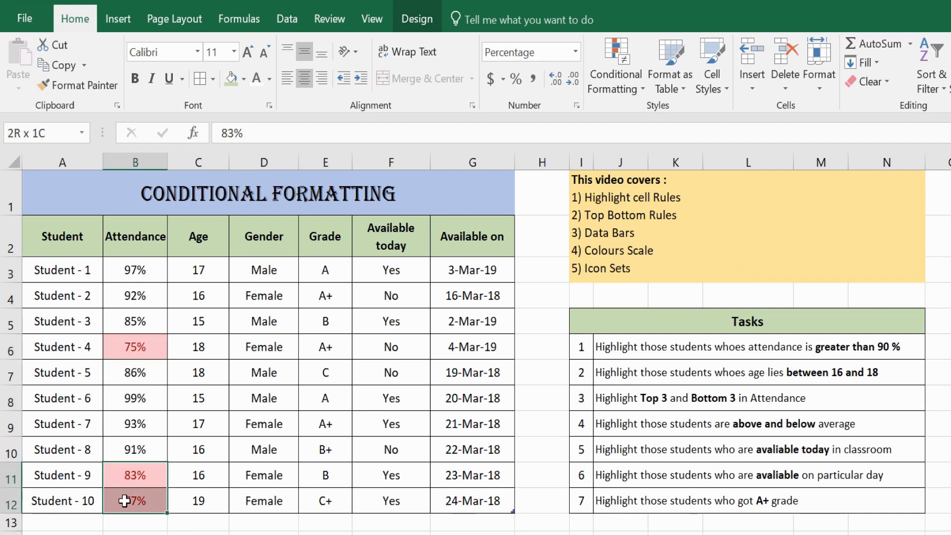
Clear the bottom-percent conditional formatting rule from the attendance cells B3:B12
{"action": "left_click_drag", "start_coordinate": [144, 268], "coordinate": [137, 501]}
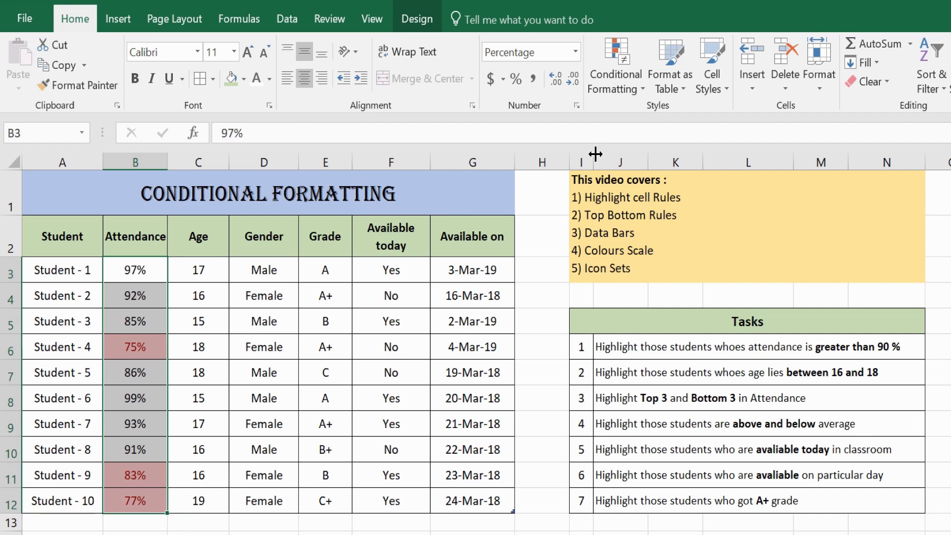
{"action": "left_click", "coordinate": [625, 98]}
{"action": "mouse_move", "coordinate": [634, 323]}
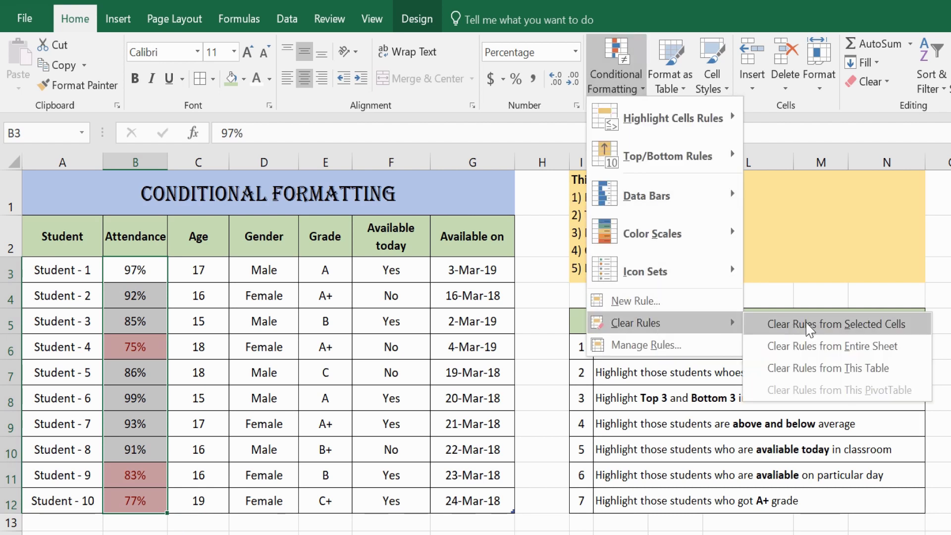
{"action": "left_click", "coordinate": [808, 327]}
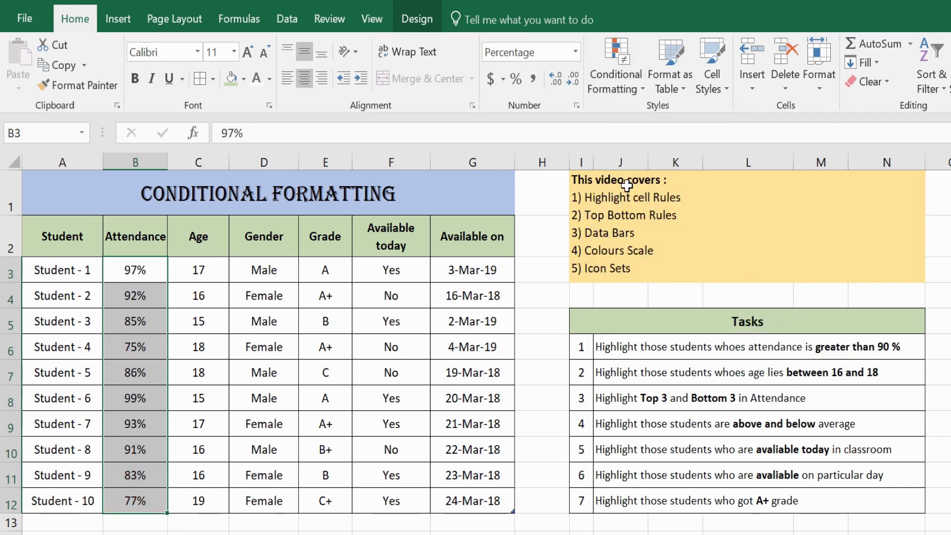
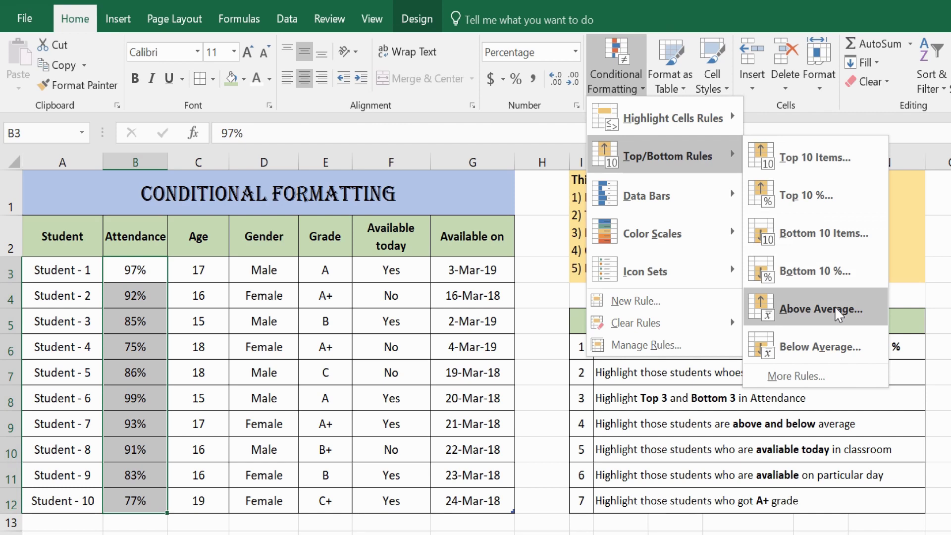
Preview an Above Average rule with Light Red Fill with Dark Red Text on attendance cells B3:B12, and cancel it
{"action": "left_click", "coordinate": [652, 449]}
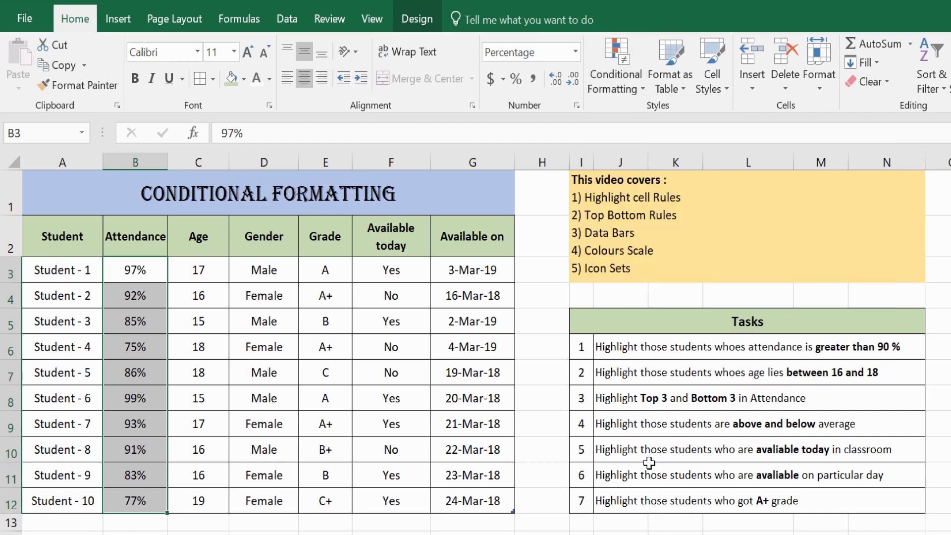
{"action": "left_click", "coordinate": [647, 435]}
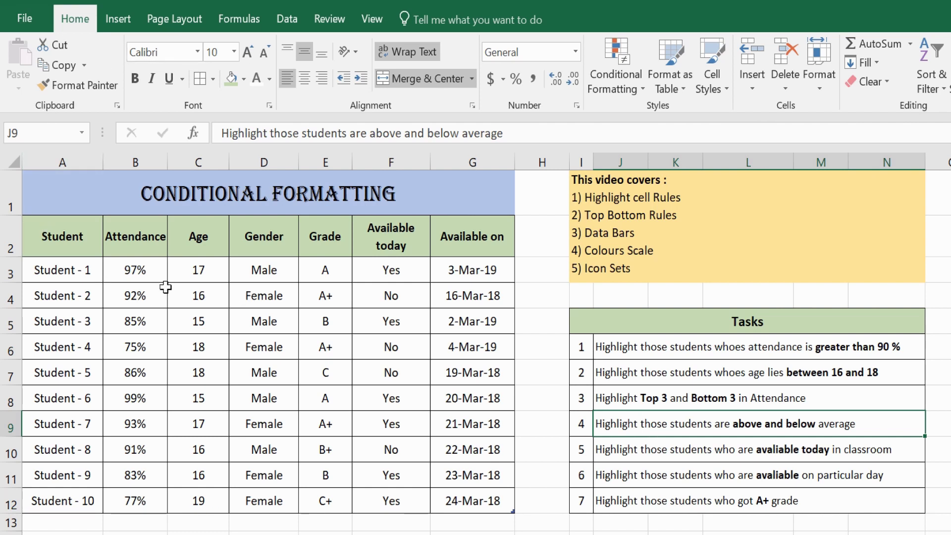
{"action": "left_click", "coordinate": [144, 271]}
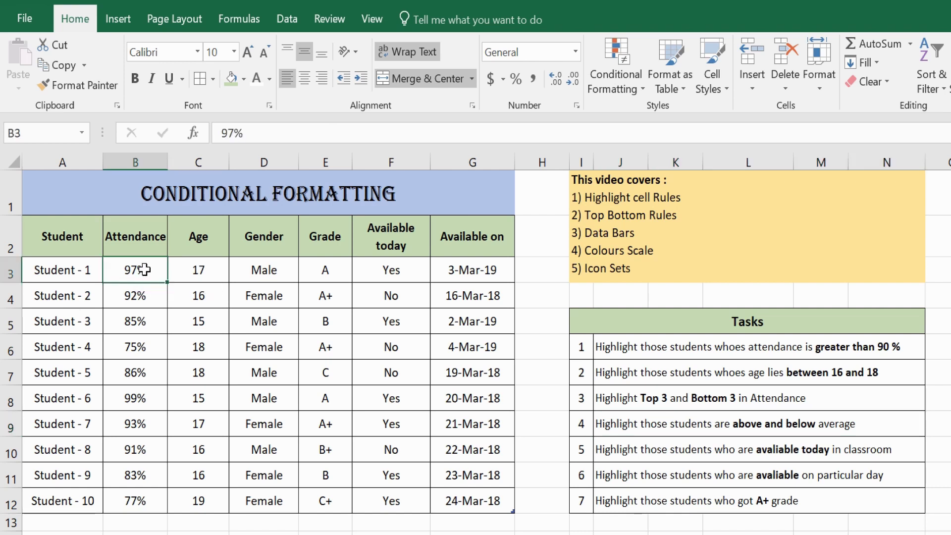
{"action": "left_click_drag", "start_coordinate": [144, 271], "coordinate": [132, 499]}
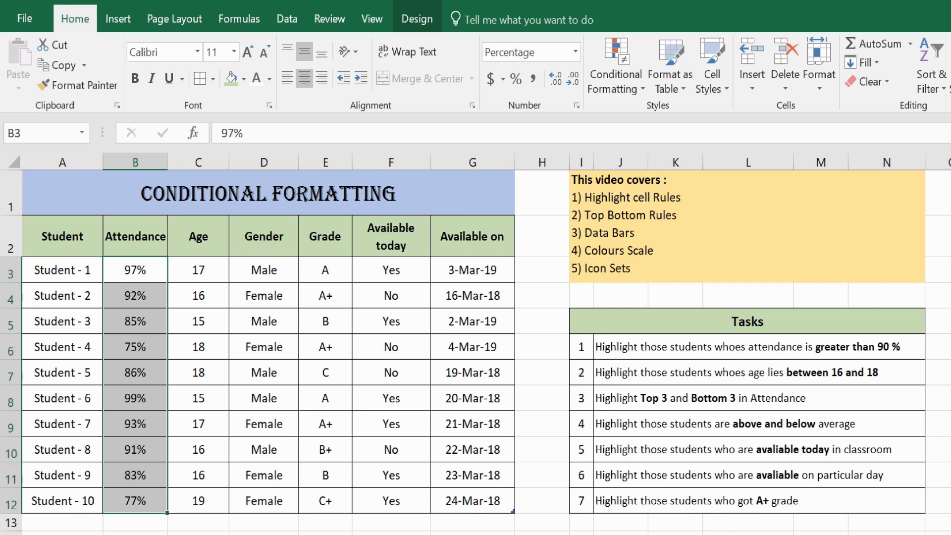
{"action": "left_click_drag", "start_coordinate": [146, 272], "coordinate": [149, 504]}
{"action": "left_click", "coordinate": [616, 79]}
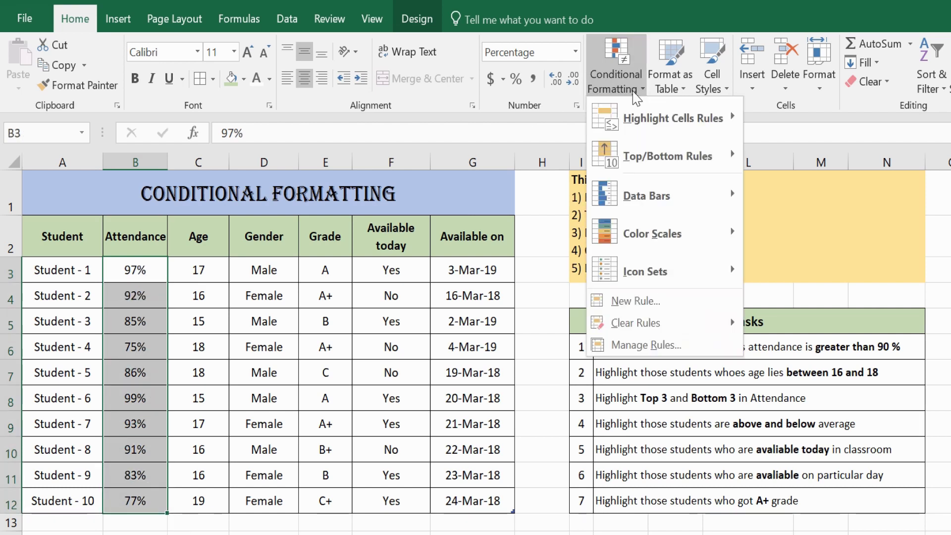
{"action": "mouse_move", "coordinate": [655, 147]}
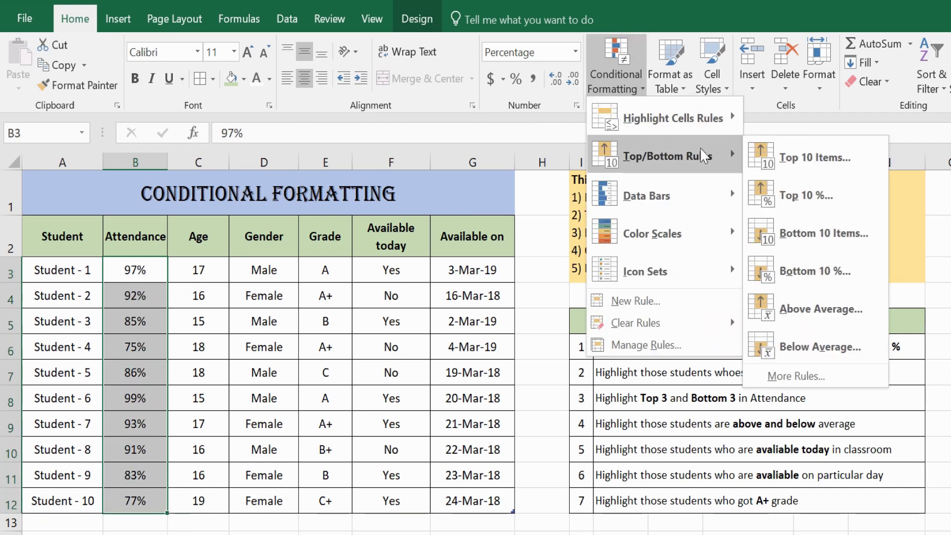
{"action": "left_click", "coordinate": [799, 310]}
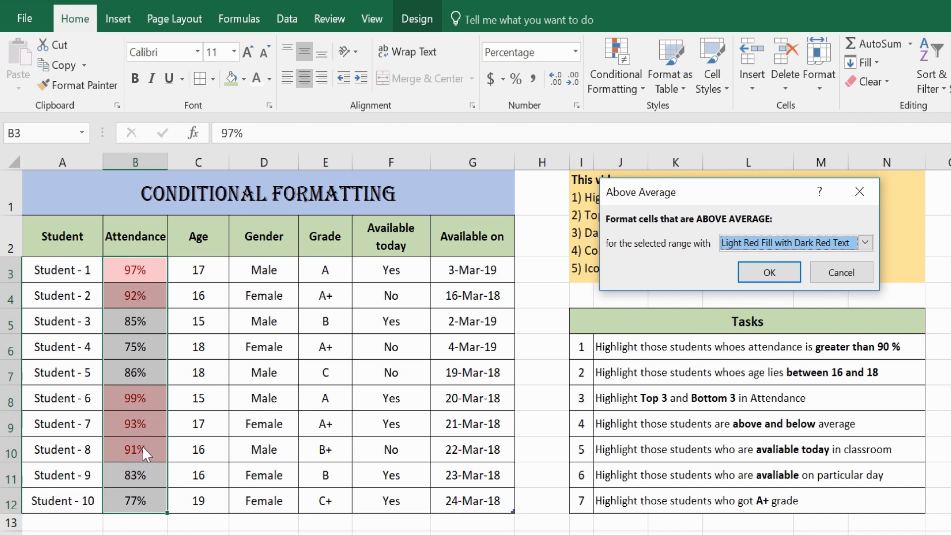
{"action": "left_click", "coordinate": [838, 272]}
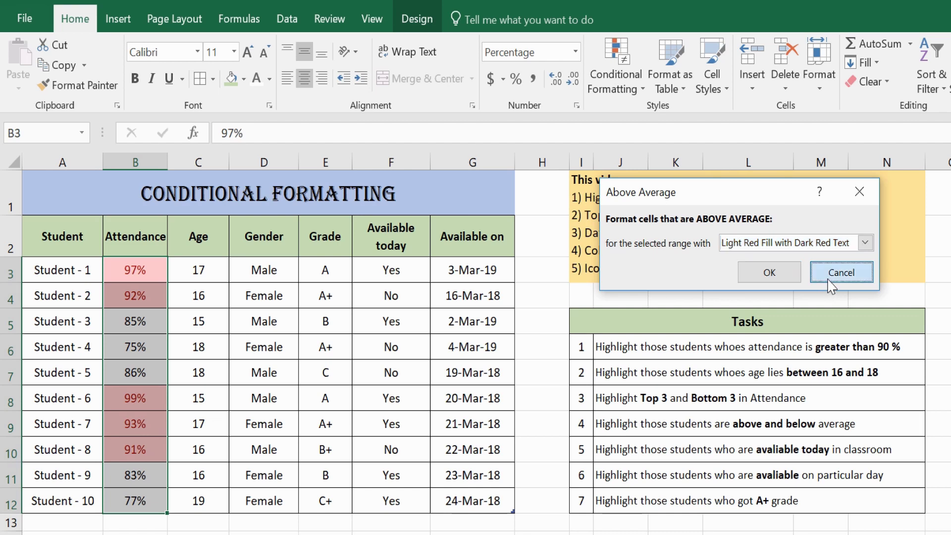
Examine the list of covered topics and the available Highlight Cells, Top/Bottom and Data Bars rule options
{"action": "left_click", "coordinate": [644, 85]}
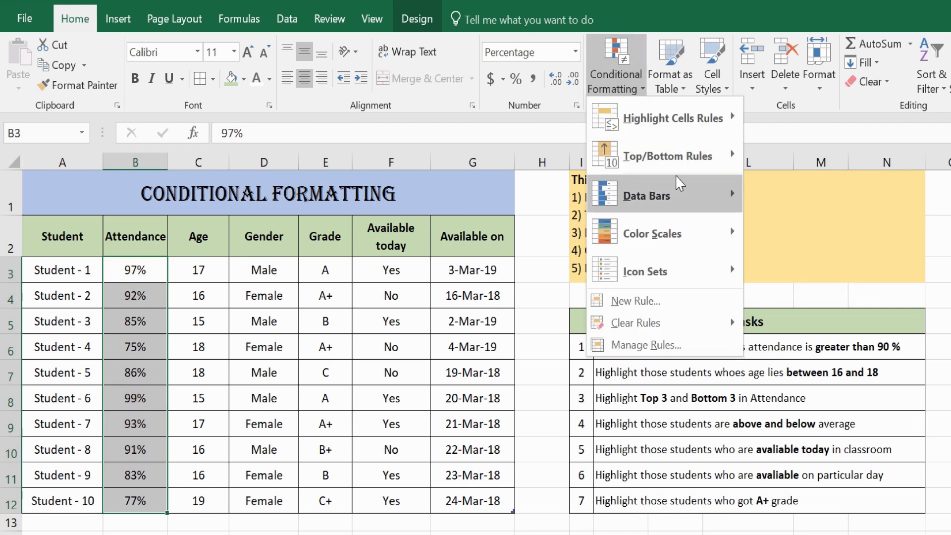
{"action": "mouse_move", "coordinate": [684, 159]}
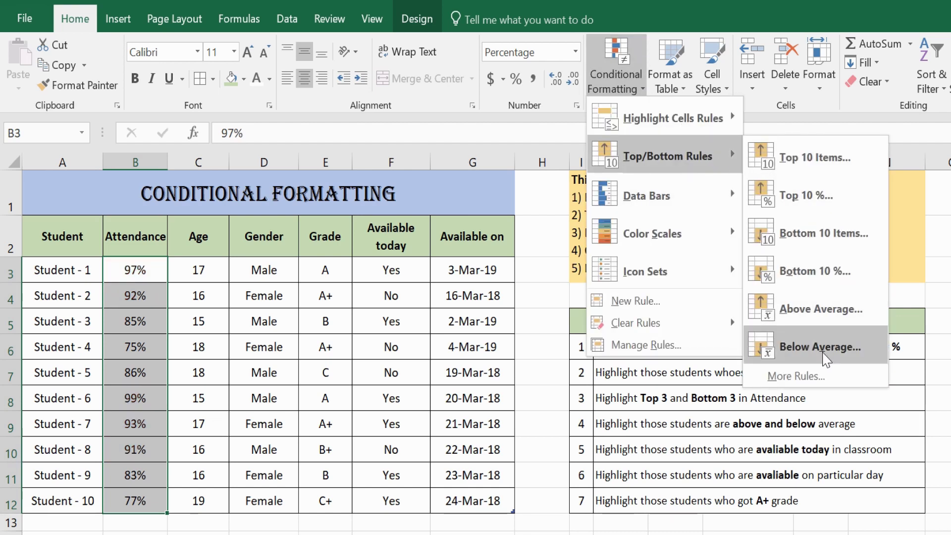
{"action": "left_click", "coordinate": [407, 427]}
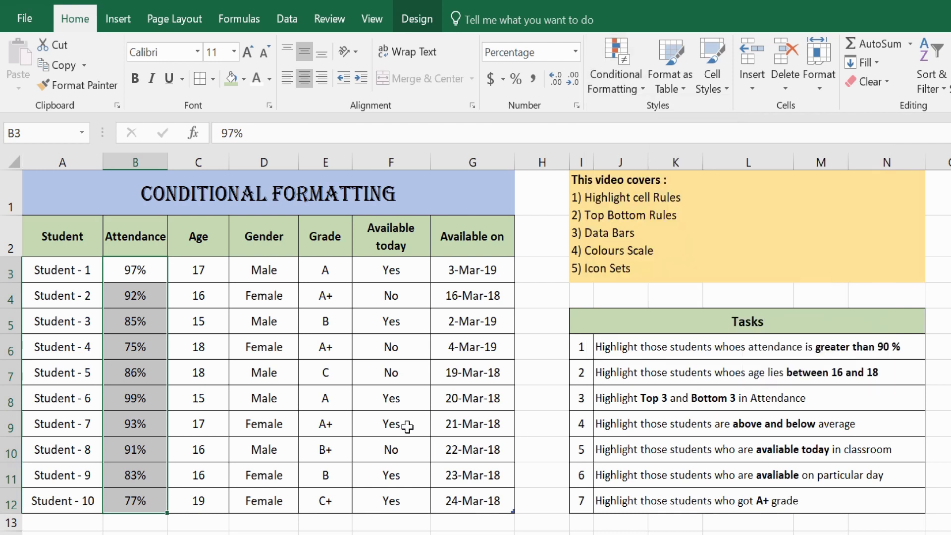
{"action": "double_click", "coordinate": [649, 197]}
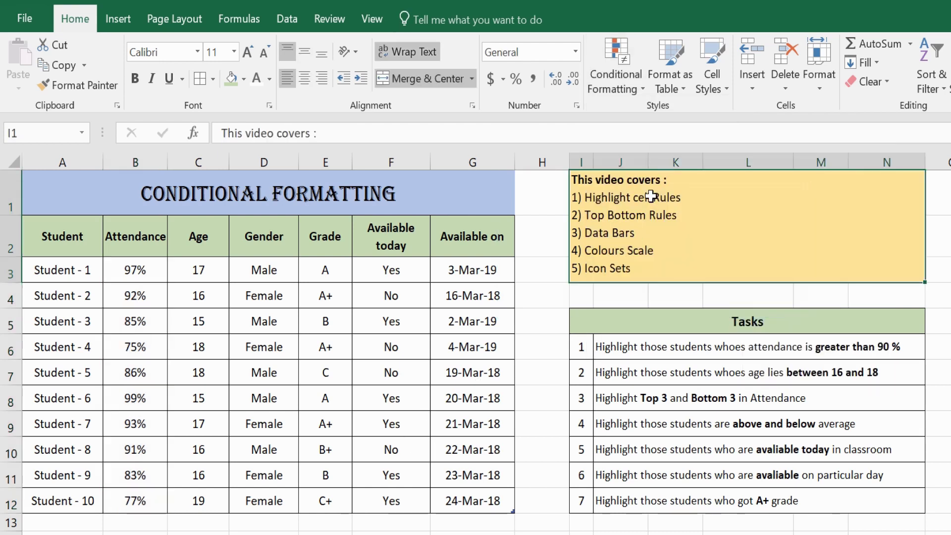
{"action": "left_click_drag", "start_coordinate": [678, 215], "coordinate": [571, 198]}
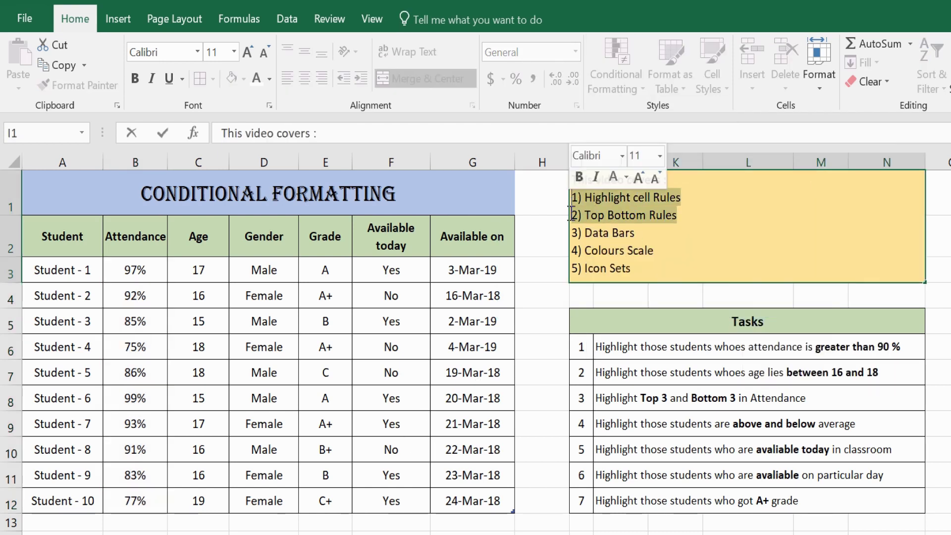
{"action": "left_click", "coordinate": [539, 286]}
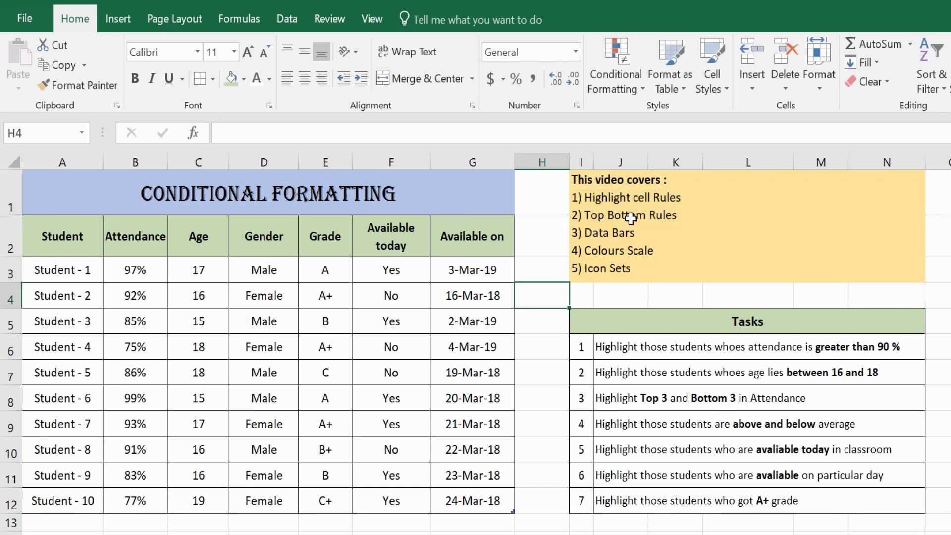
{"action": "left_click", "coordinate": [630, 92]}
{"action": "mouse_move", "coordinate": [693, 118]}
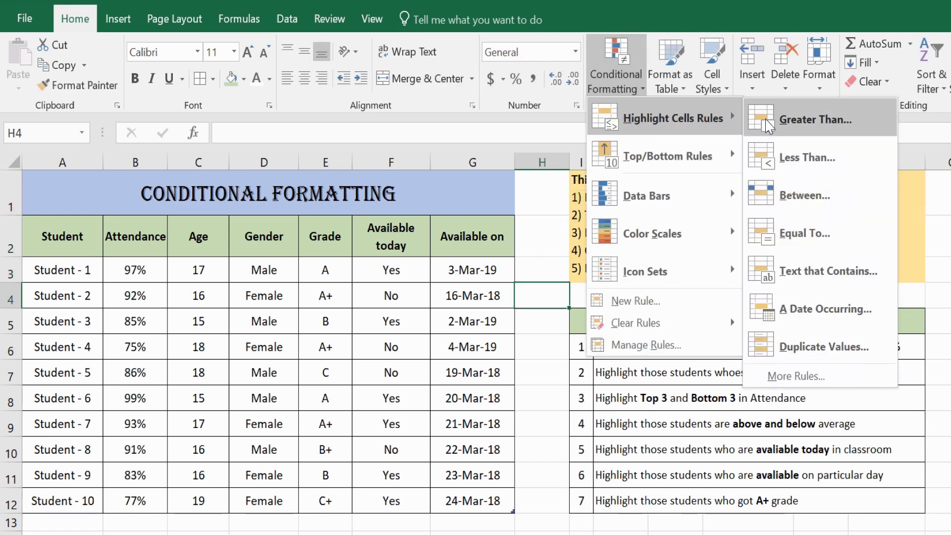
{"action": "mouse_move", "coordinate": [729, 156]}
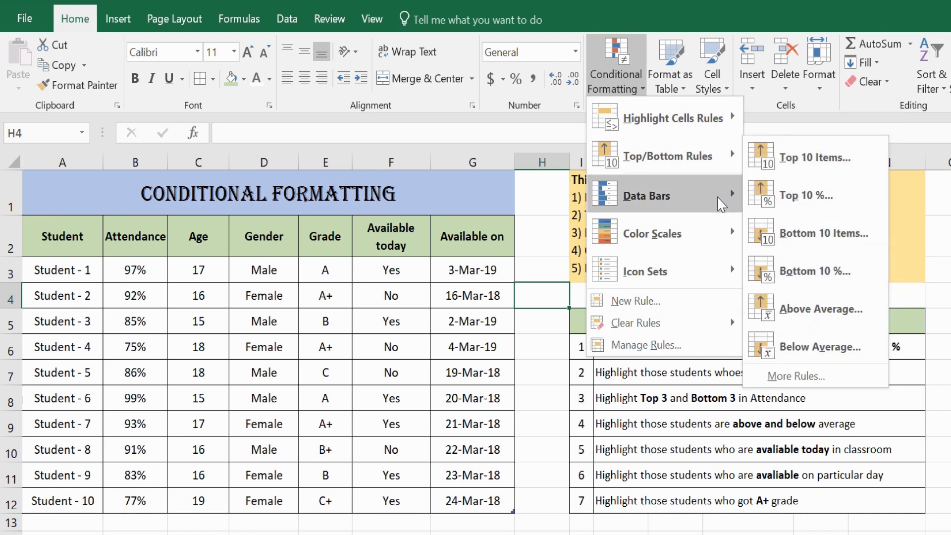
{"action": "mouse_move", "coordinate": [668, 196]}
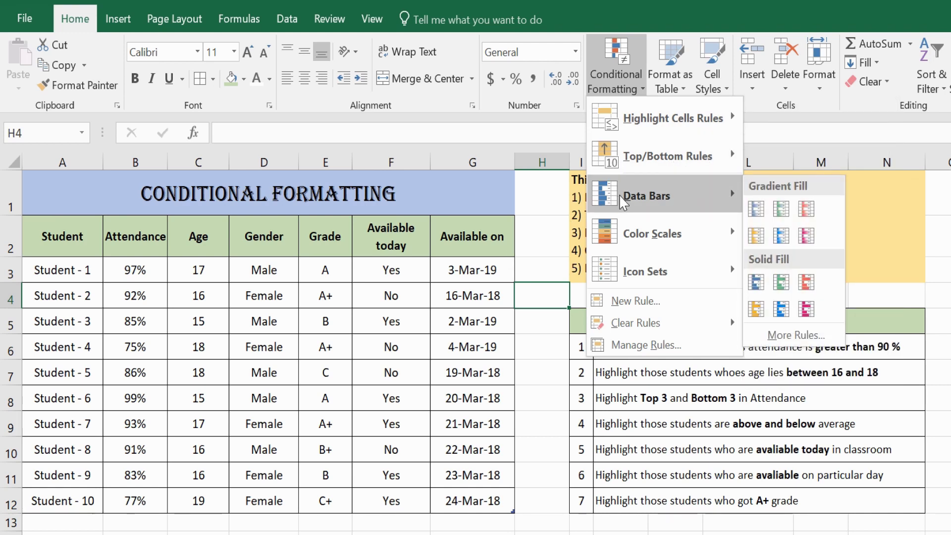
{"action": "left_click", "coordinate": [415, 393]}
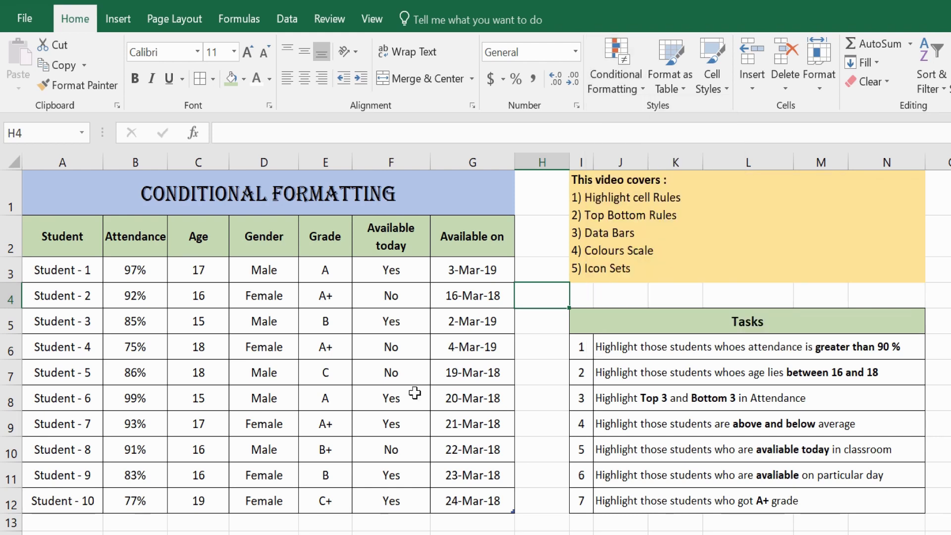
{"action": "left_click", "coordinate": [212, 396]}
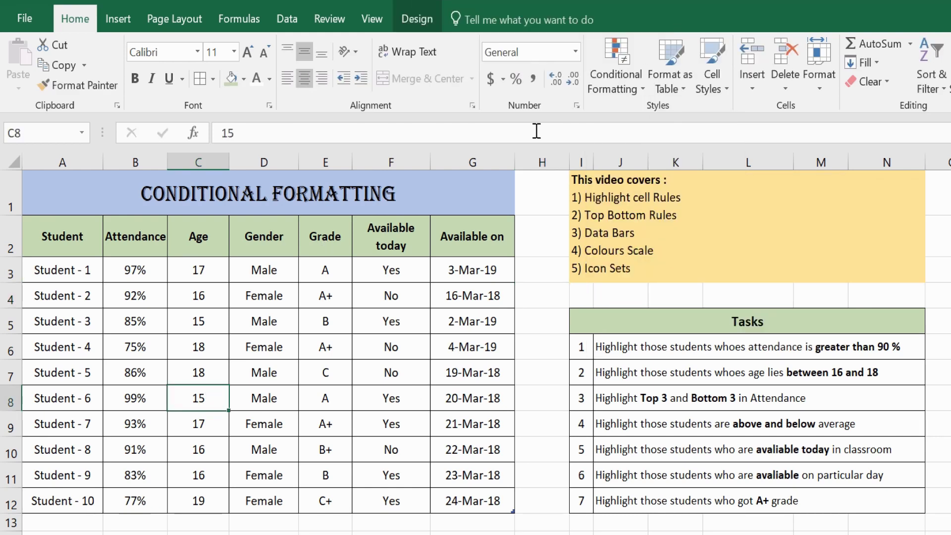
{"action": "left_click", "coordinate": [616, 74]}
{"action": "mouse_move", "coordinate": [625, 179]}
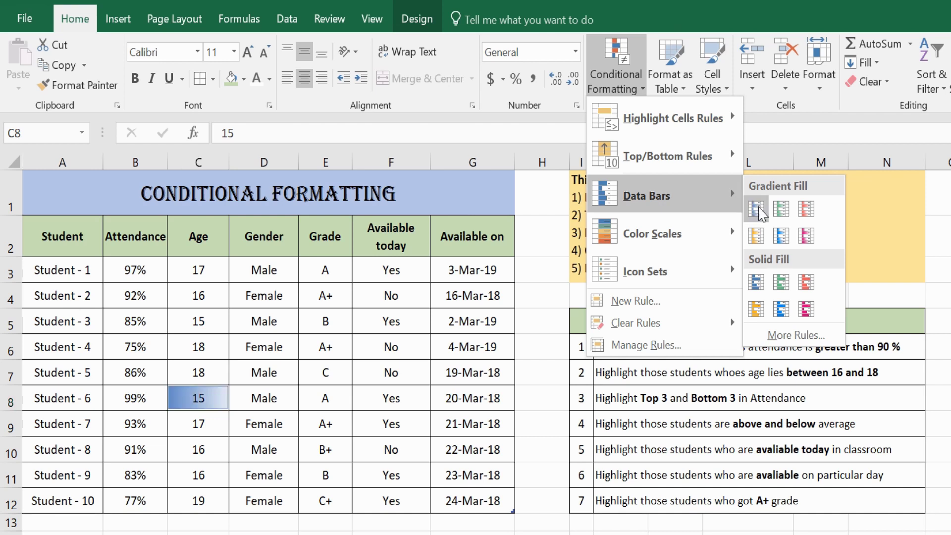
{"action": "left_click", "coordinate": [234, 375]}
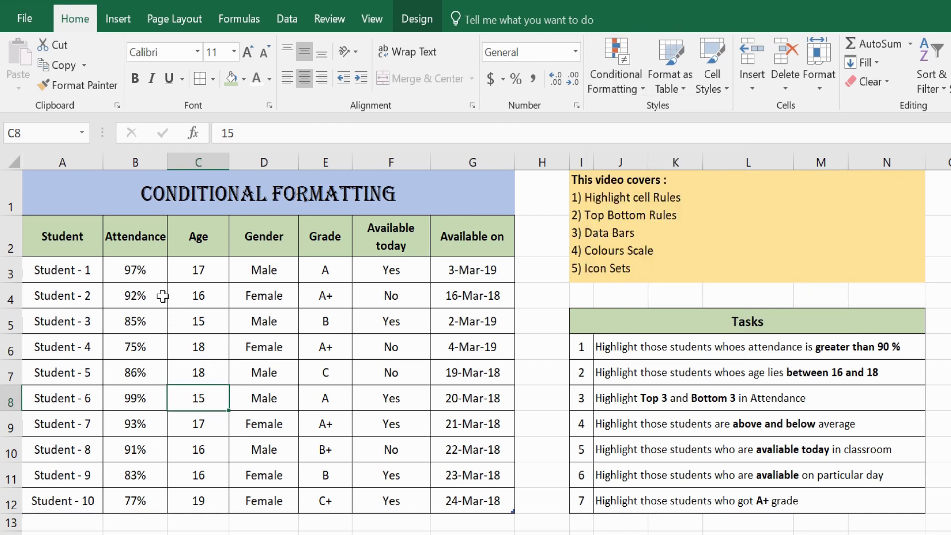
Apply solid fill orange data bars to the attendance cells B3:B12
{"action": "left_click_drag", "start_coordinate": [134, 270], "coordinate": [141, 502]}
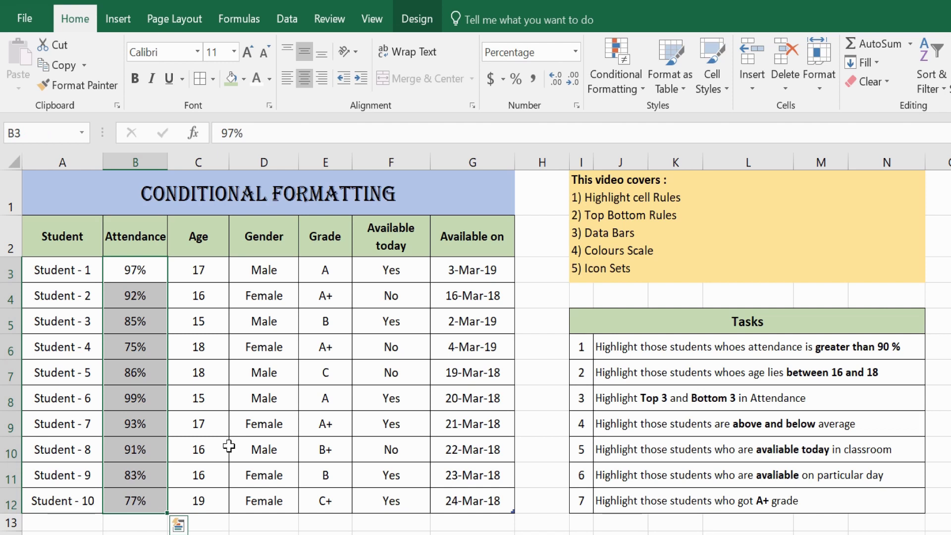
{"action": "left_click", "coordinate": [616, 79]}
{"action": "mouse_move", "coordinate": [650, 188]}
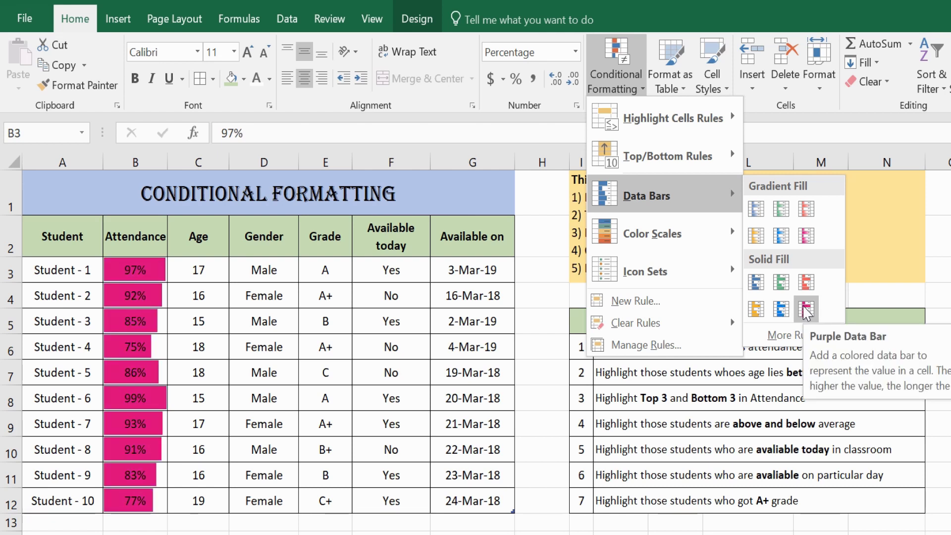
{"action": "left_click", "coordinate": [757, 306]}
{"action": "left_click", "coordinate": [265, 419]}
{"action": "left_click", "coordinate": [126, 399]}
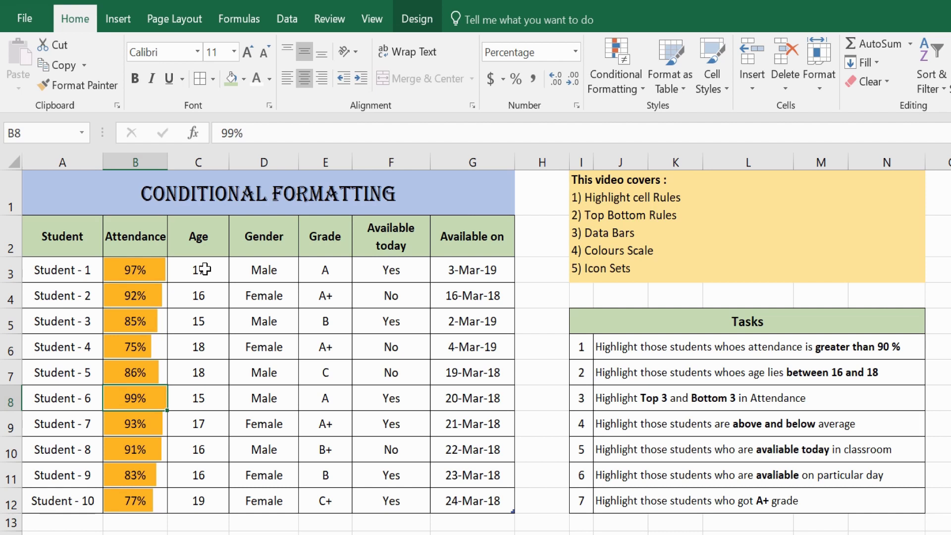
Apply gradient fill green data bars to the age cells C3:C12
{"action": "left_click_drag", "start_coordinate": [204, 269], "coordinate": [205, 501]}
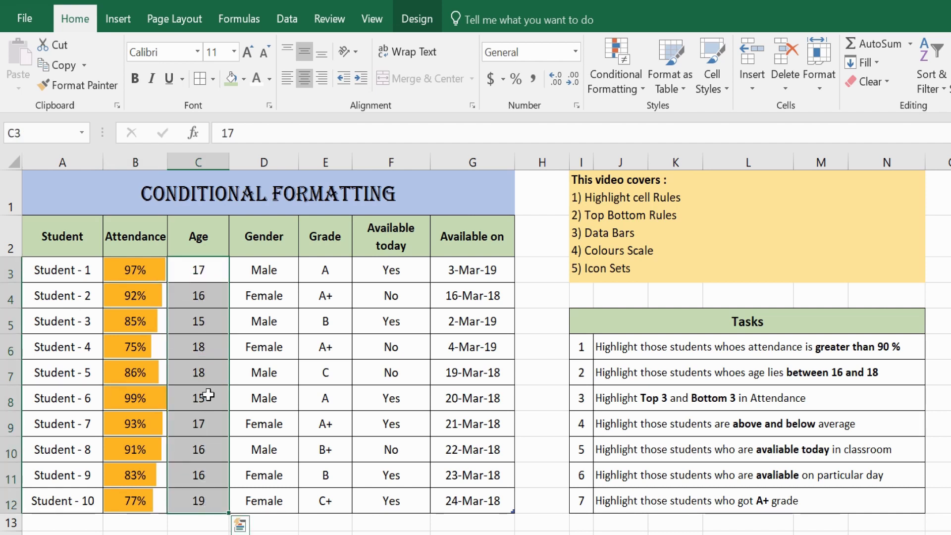
{"action": "left_click", "coordinate": [617, 82]}
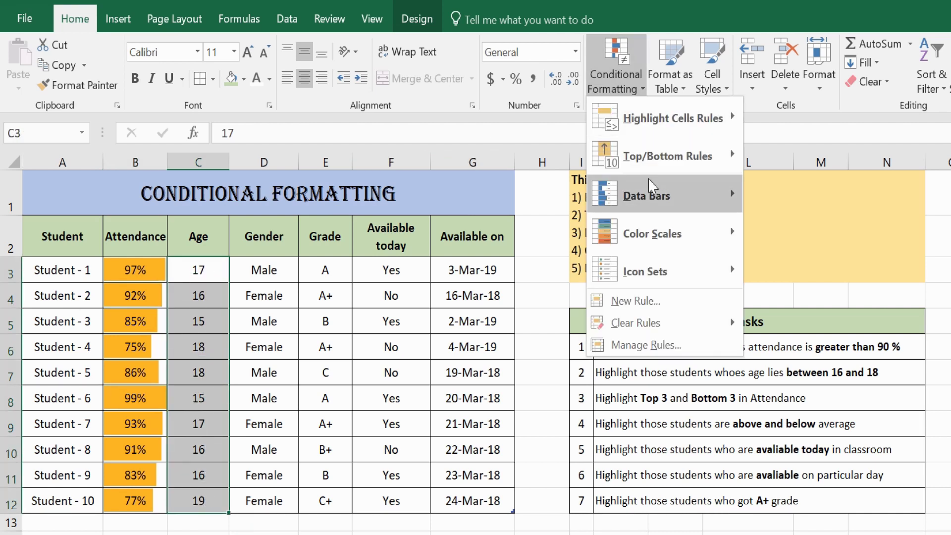
{"action": "left_click", "coordinate": [787, 209]}
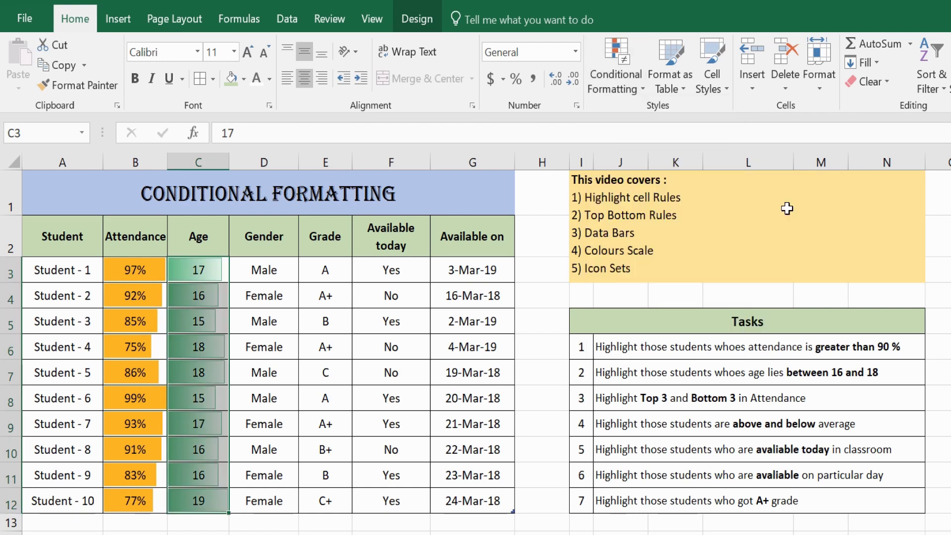
Change the age of Student - 10 to 30 and the age of Student - 9 to 10
{"action": "left_click", "coordinate": [208, 501]}
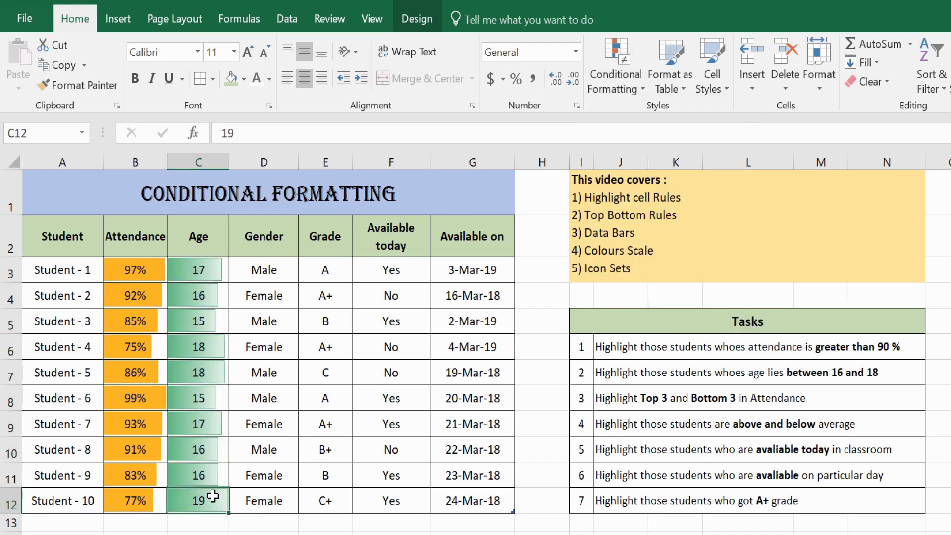
{"action": "type", "text": "30"}
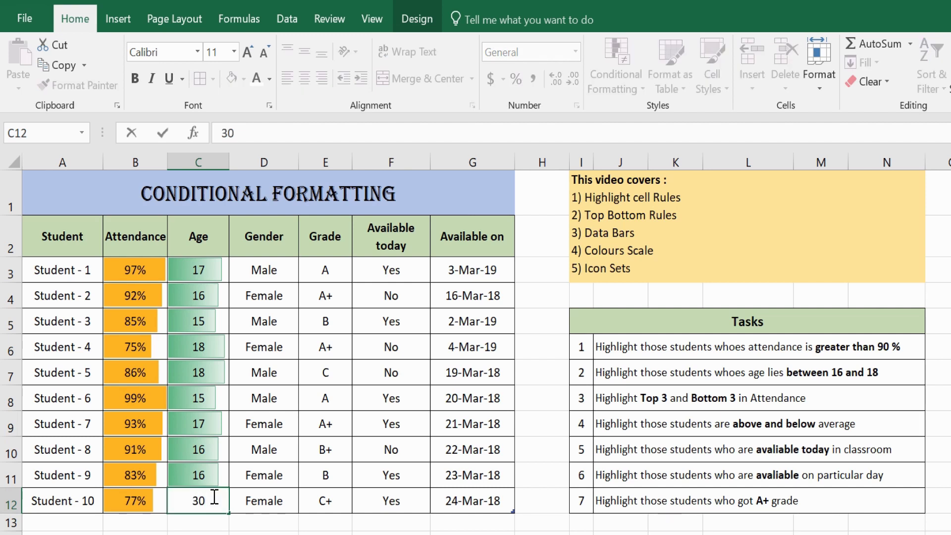
{"action": "key", "text": "Return"}
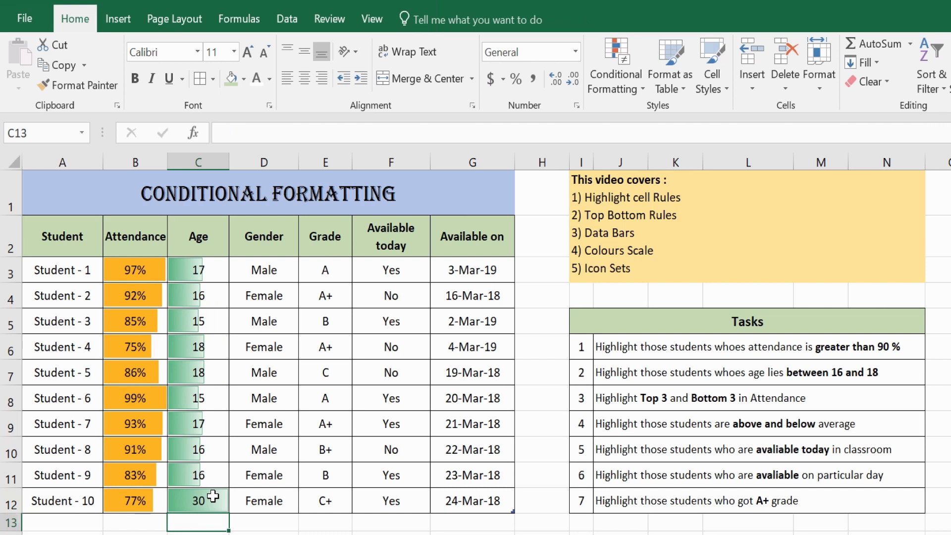
{"action": "left_click", "coordinate": [213, 495]}
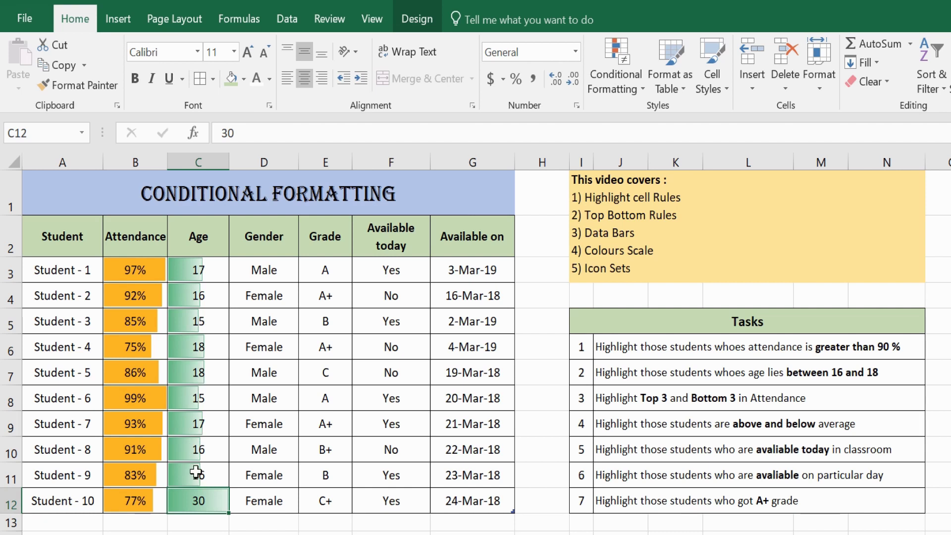
{"action": "left_click", "coordinate": [205, 474]}
{"action": "type", "text": "10"}
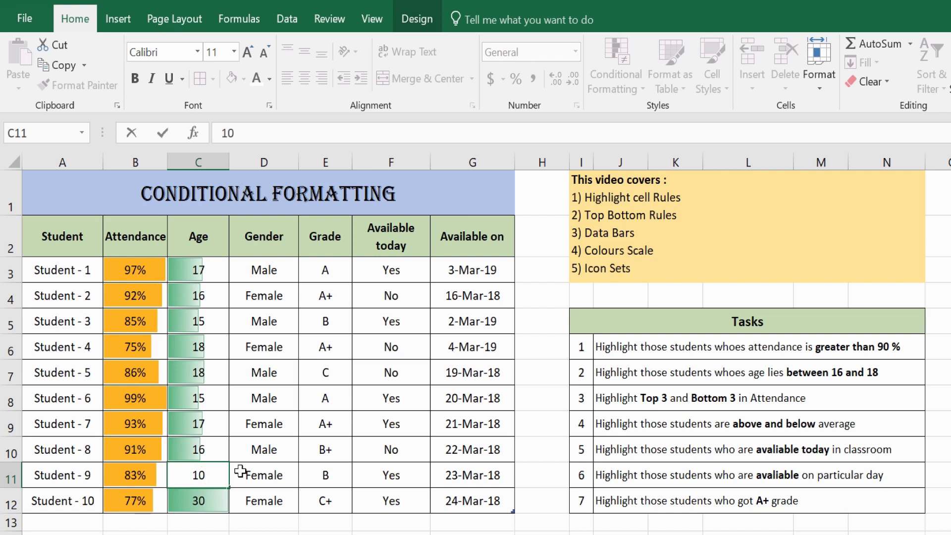
{"action": "key", "text": "Return"}
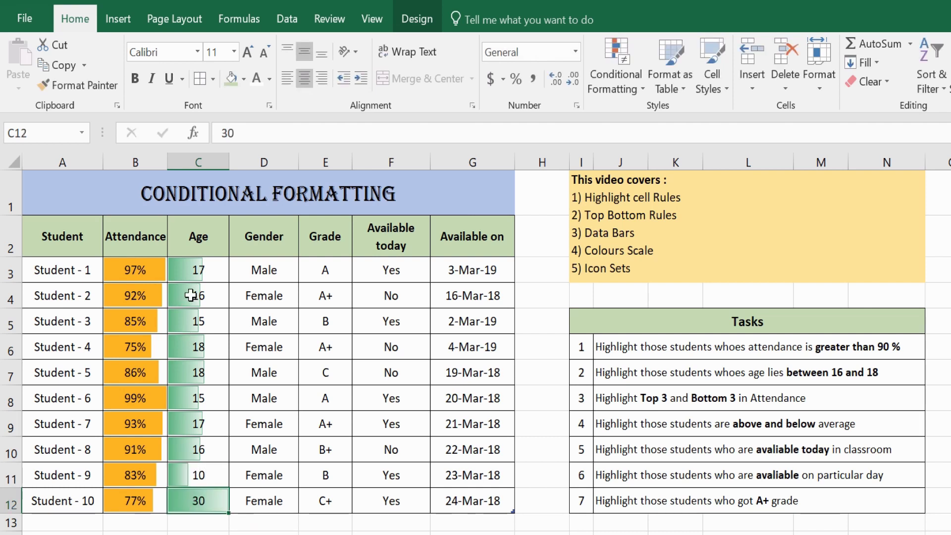
Preview the gradient fill red data bars on the age cells C3:C12 without applying them
{"action": "left_click_drag", "start_coordinate": [195, 270], "coordinate": [208, 488]}
{"action": "left_click", "coordinate": [617, 98]}
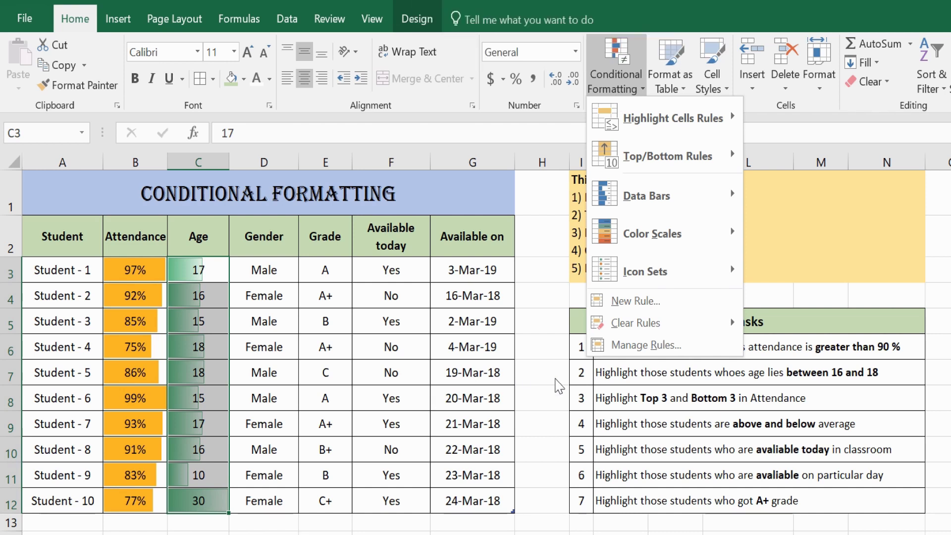
{"action": "mouse_move", "coordinate": [685, 212]}
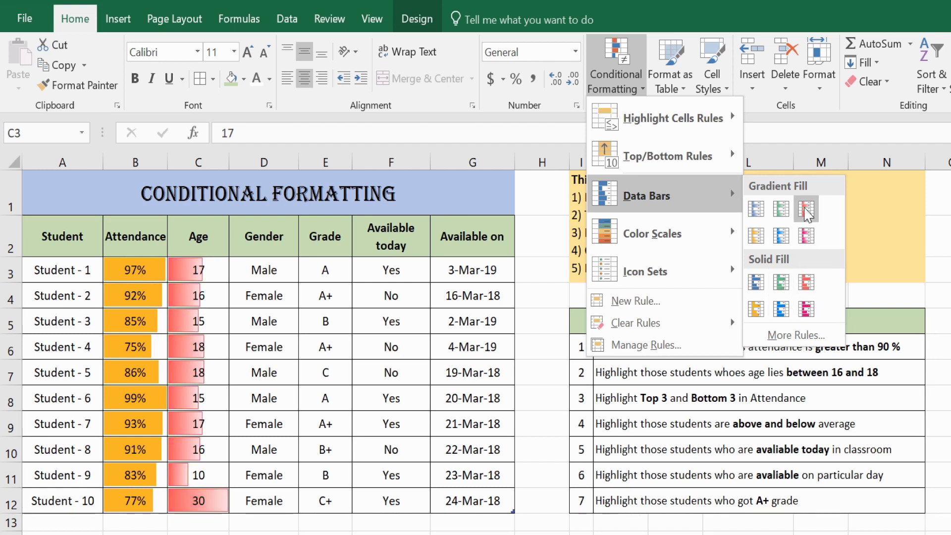
{"action": "left_click", "coordinate": [391, 340]}
Clear the data bar rules from the selected attendance and age cells B3:C12
{"action": "left_click_drag", "start_coordinate": [132, 270], "coordinate": [208, 501]}
{"action": "left_click", "coordinate": [628, 89]}
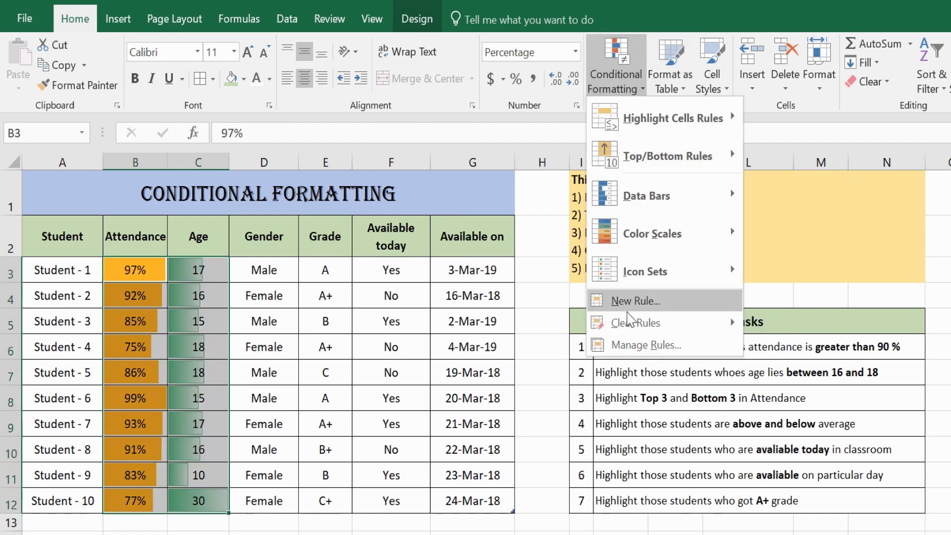
{"action": "mouse_move", "coordinate": [639, 323]}
{"action": "left_click", "coordinate": [815, 325]}
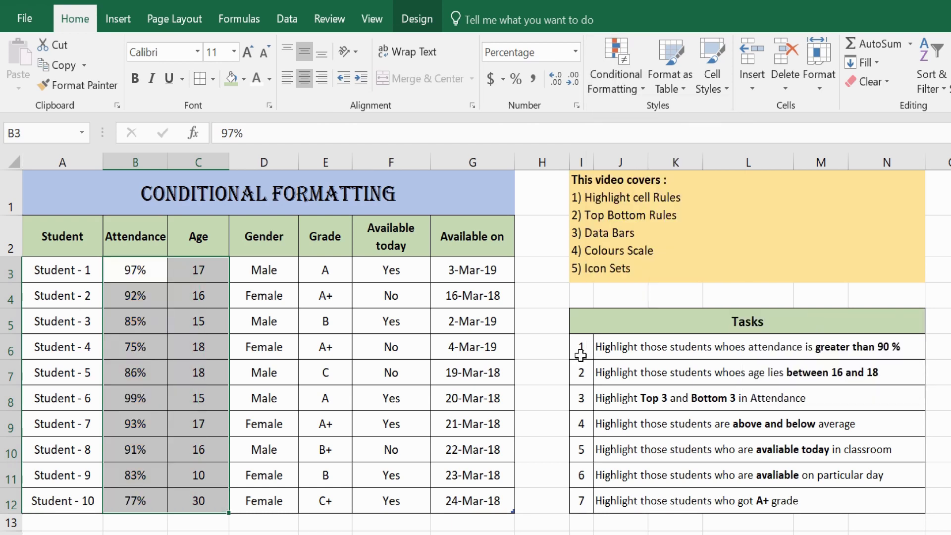
{"action": "left_click", "coordinate": [265, 391]}
Apply the Green - Yellow - Red Color Scale to the attendance cells B3:B12
{"action": "left_click", "coordinate": [625, 90]}
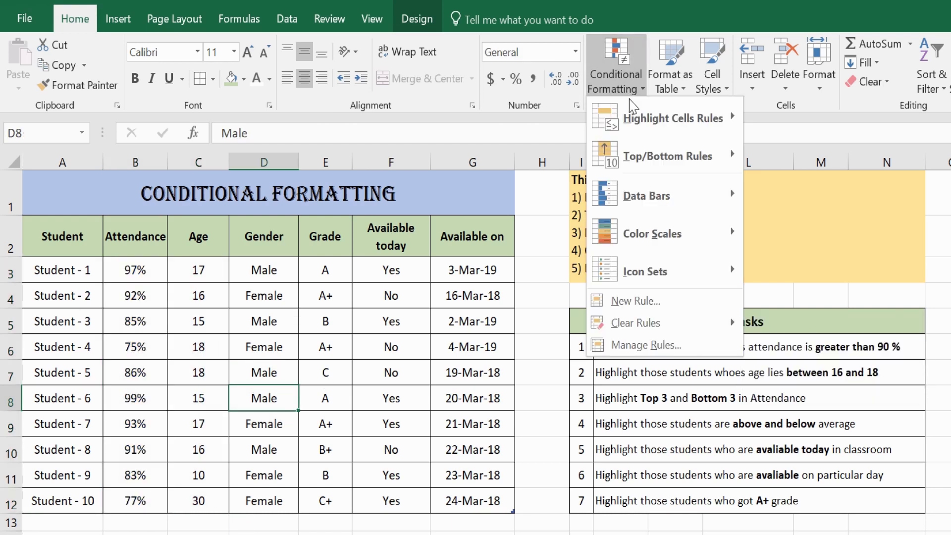
{"action": "mouse_move", "coordinate": [663, 229]}
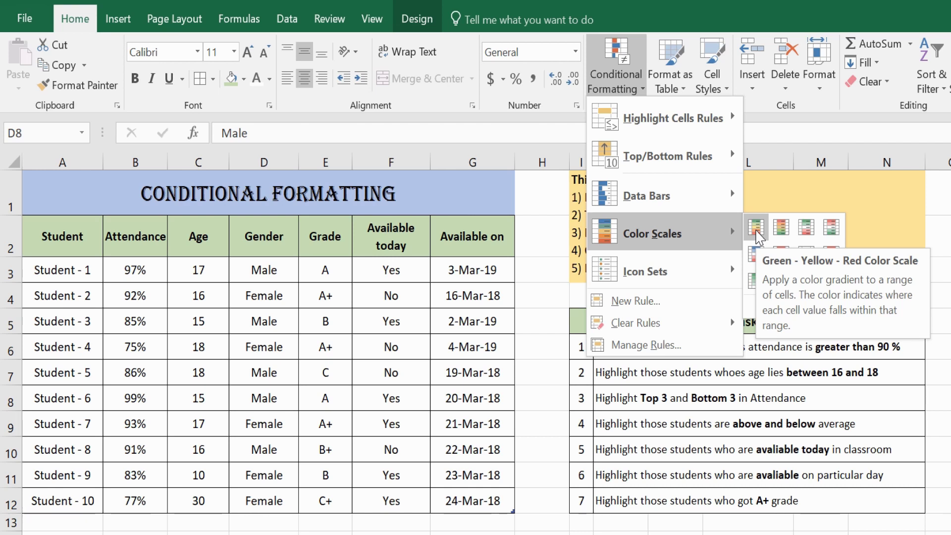
{"action": "left_click", "coordinate": [354, 314]}
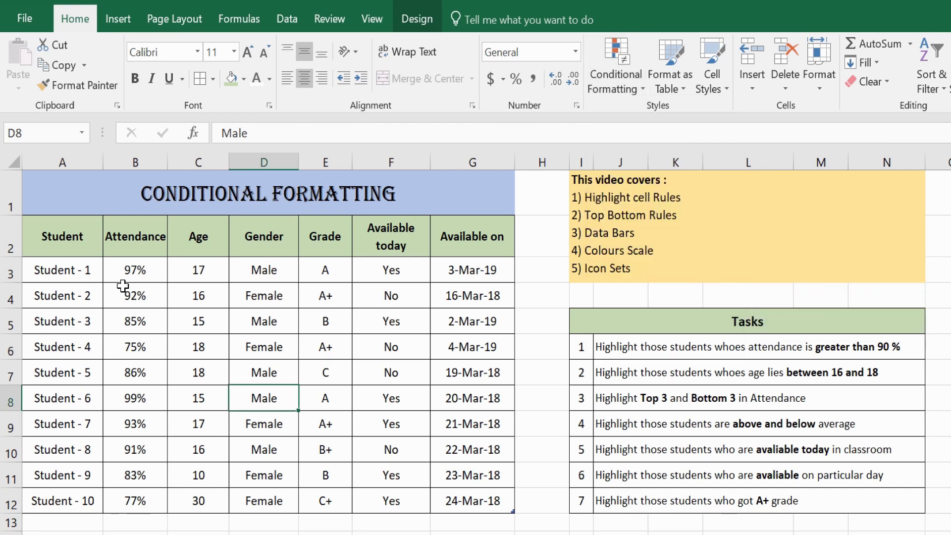
{"action": "left_click_drag", "start_coordinate": [129, 270], "coordinate": [138, 505]}
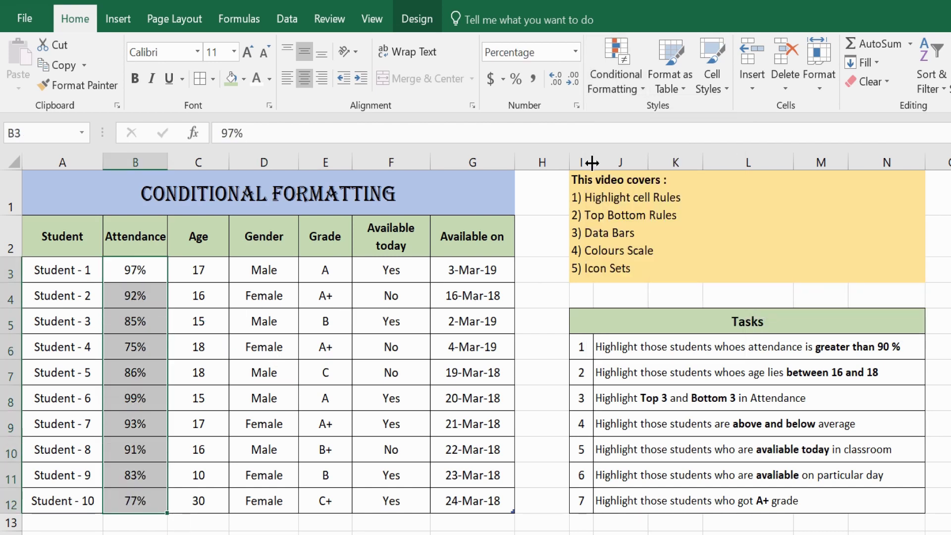
{"action": "left_click", "coordinate": [630, 90]}
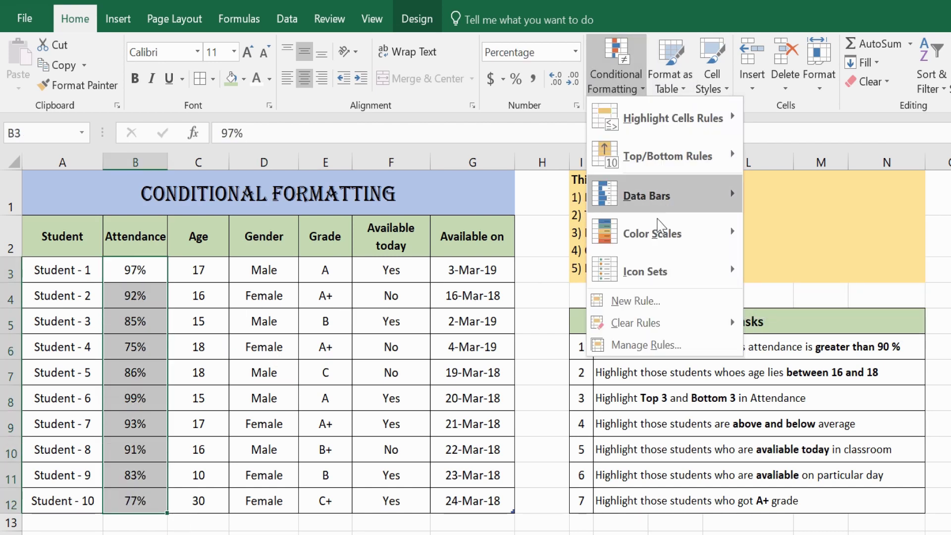
{"action": "mouse_move", "coordinate": [703, 233]}
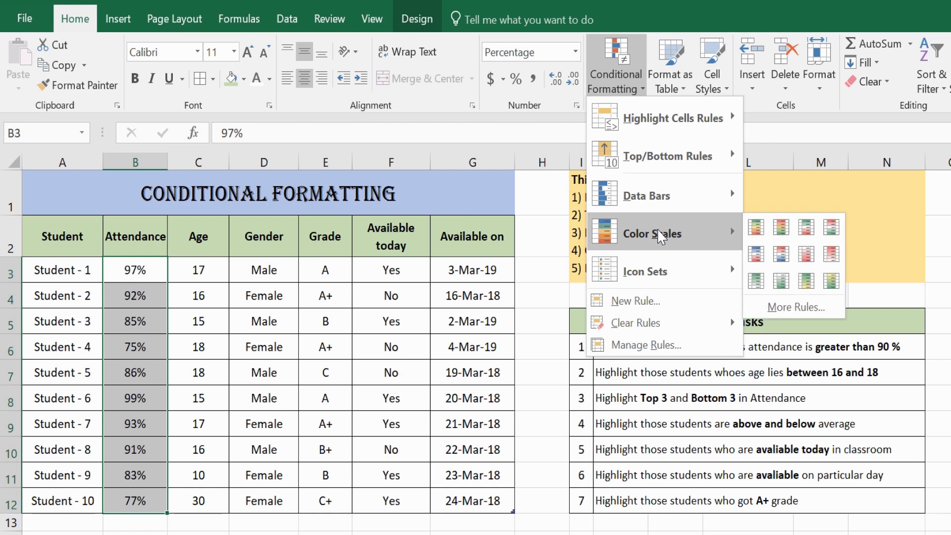
{"action": "left_click", "coordinate": [756, 229]}
{"action": "left_click", "coordinate": [186, 292]}
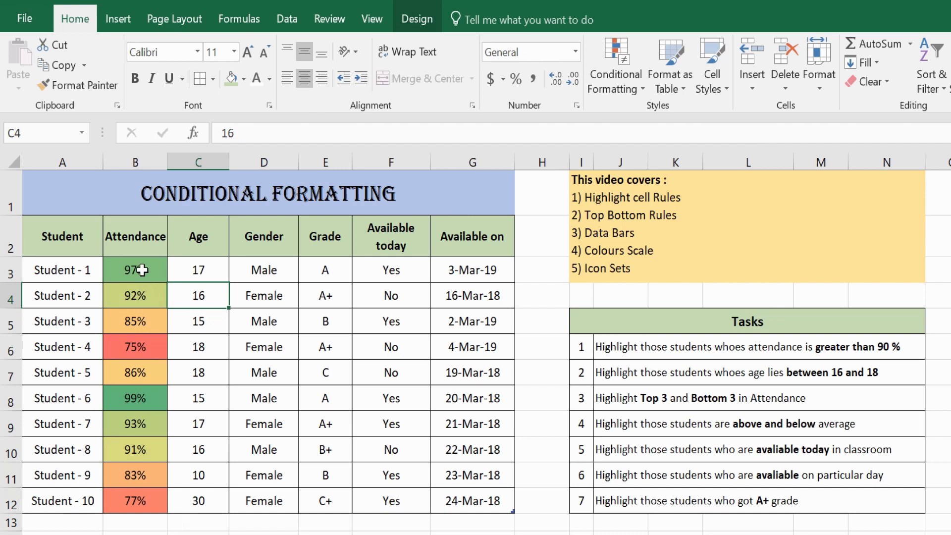
Compare the shading of attendance cells B3 and B8 with the Green - Yellow - Red Color Scale option
{"action": "left_click", "coordinate": [142, 270]}
{"action": "left_click", "coordinate": [141, 405]}
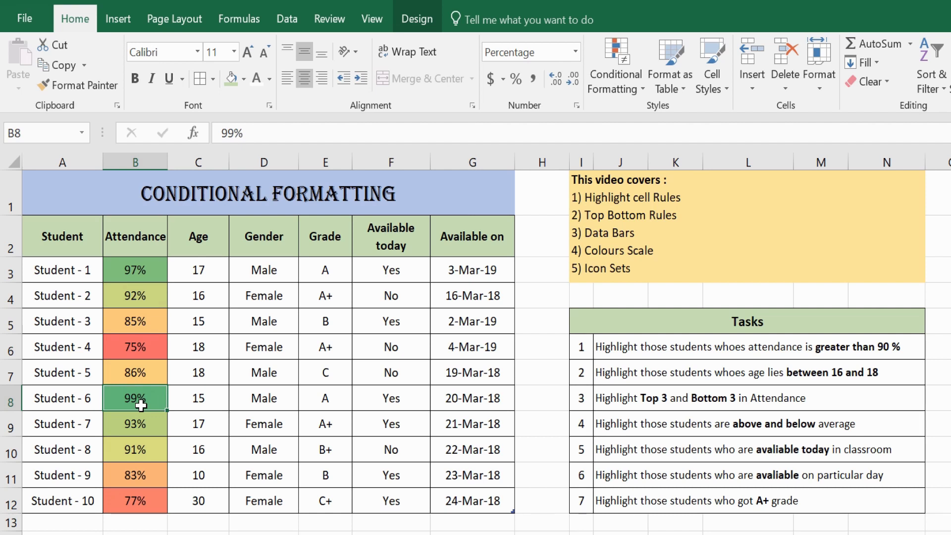
{"action": "left_click", "coordinate": [617, 84]}
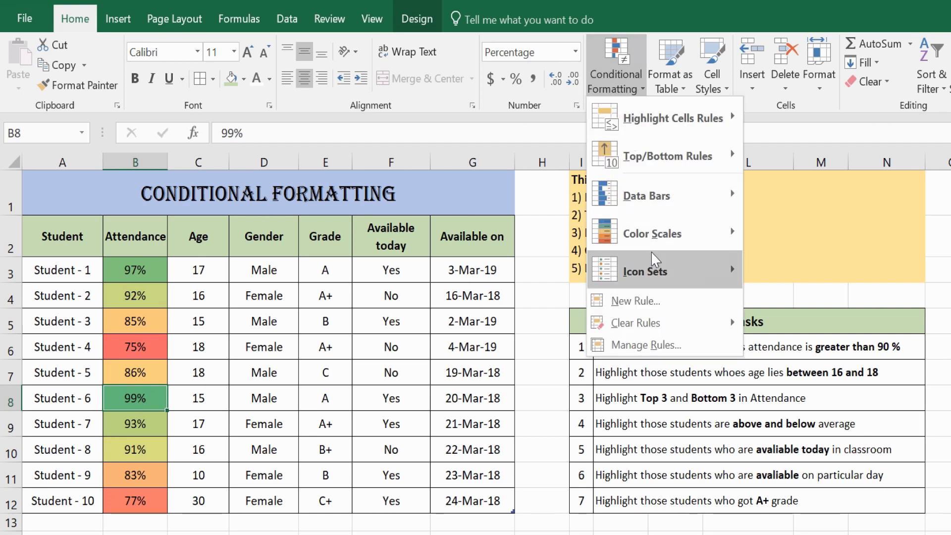
{"action": "mouse_move", "coordinate": [728, 232]}
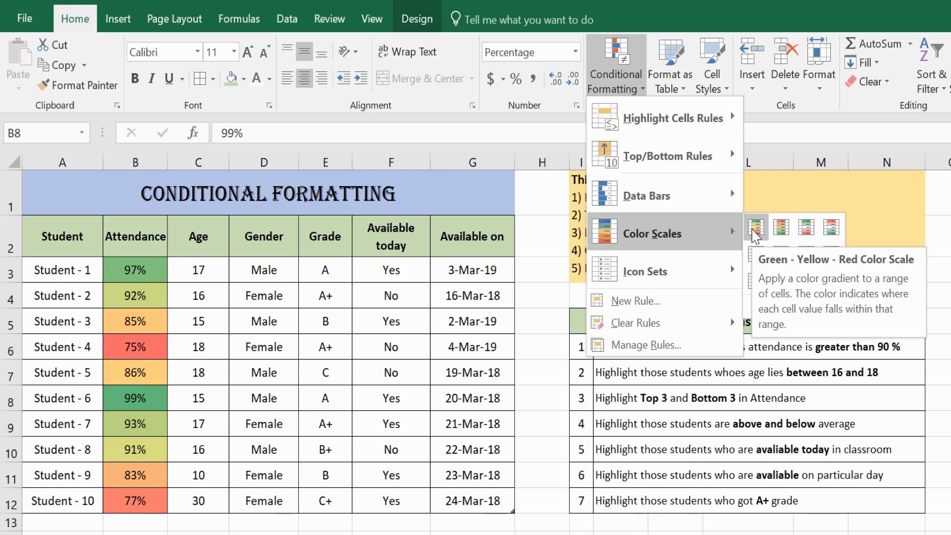
{"action": "left_click", "coordinate": [248, 325]}
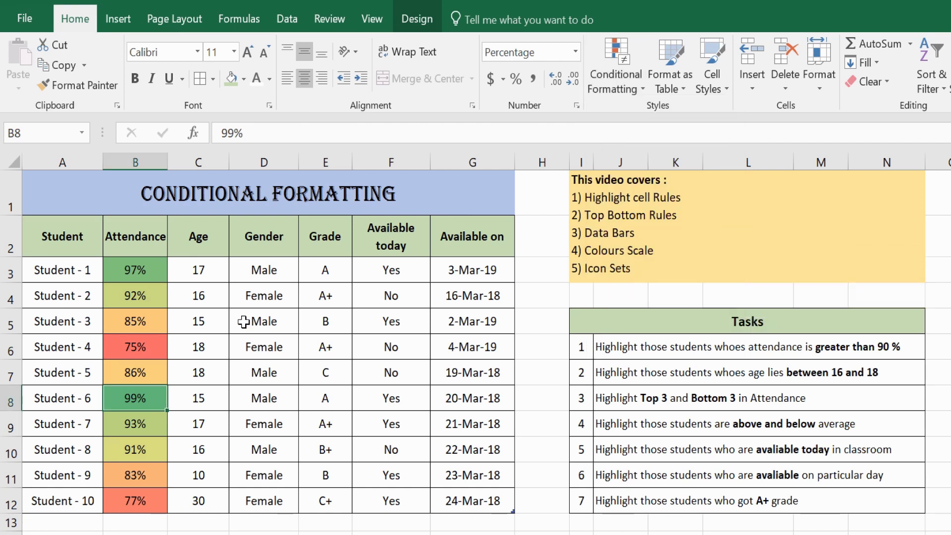
Preview the Blue - White - Red Color Scale on the age cells C3:C12 without applying it
{"action": "left_click", "coordinate": [203, 270]}
{"action": "left_click_drag", "start_coordinate": [203, 269], "coordinate": [201, 497]}
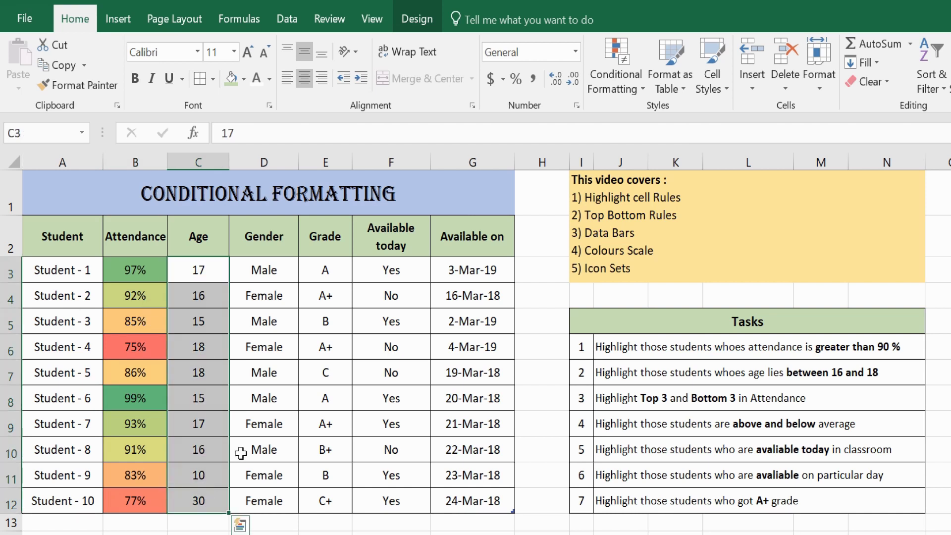
{"action": "left_click", "coordinate": [623, 88]}
{"action": "mouse_move", "coordinate": [660, 241]}
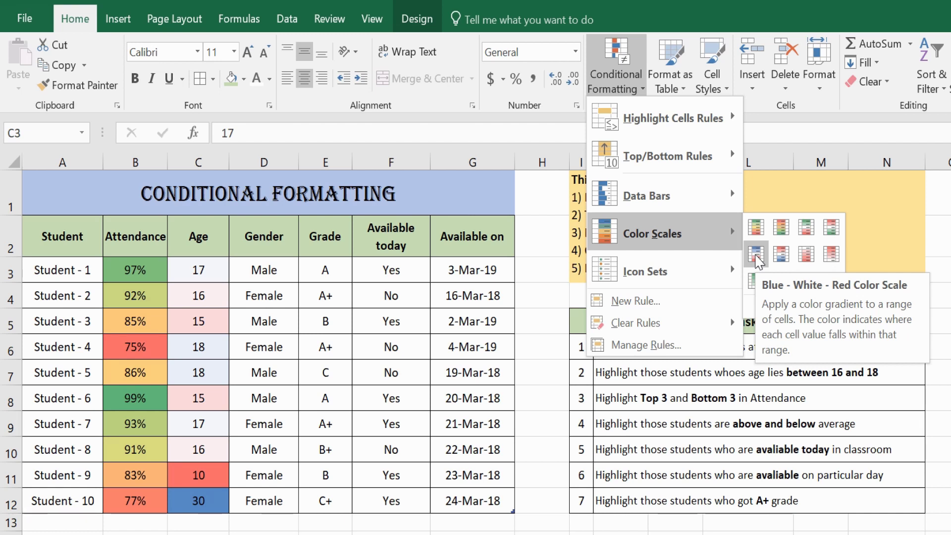
{"action": "left_click", "coordinate": [305, 349]}
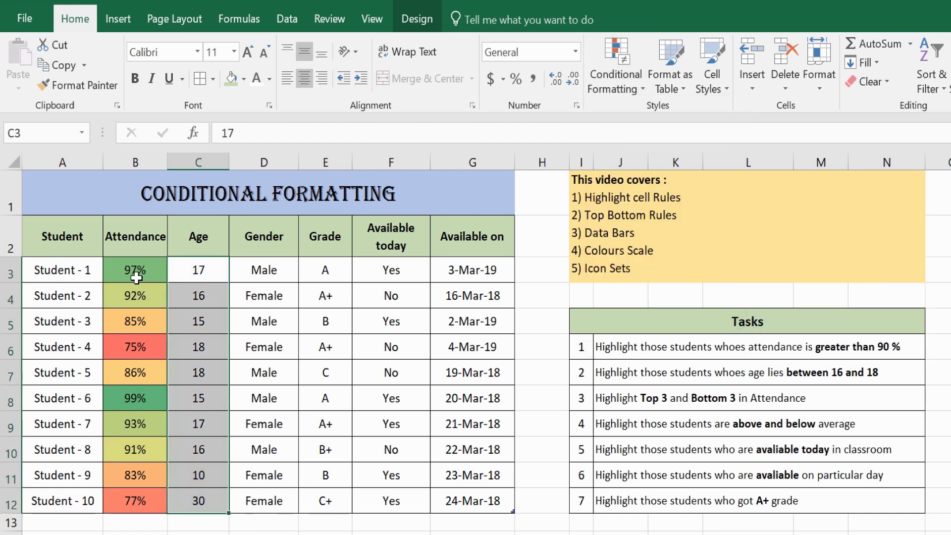
Clear the color scale formatting from the attendance and age columns
{"action": "left_click_drag", "start_coordinate": [132, 270], "coordinate": [213, 502]}
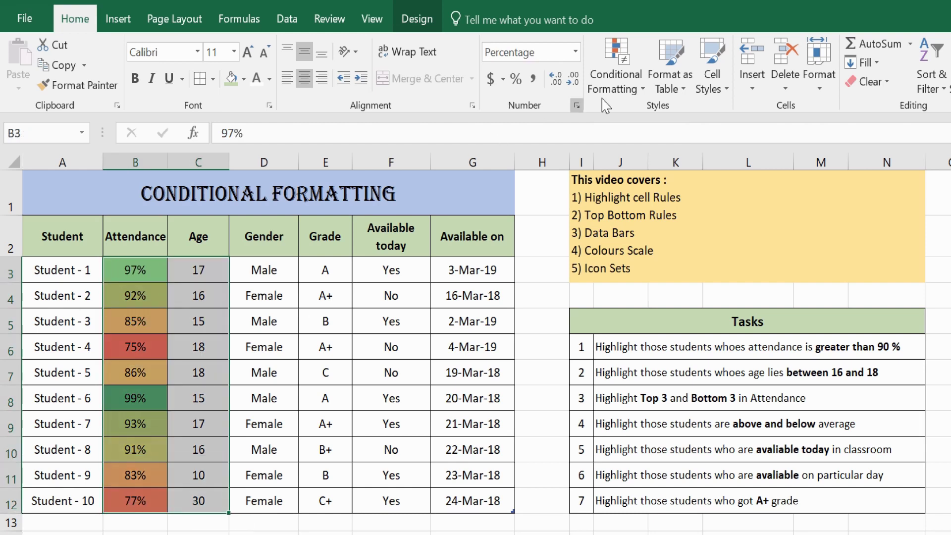
{"action": "left_click", "coordinate": [614, 81]}
{"action": "mouse_move", "coordinate": [649, 331]}
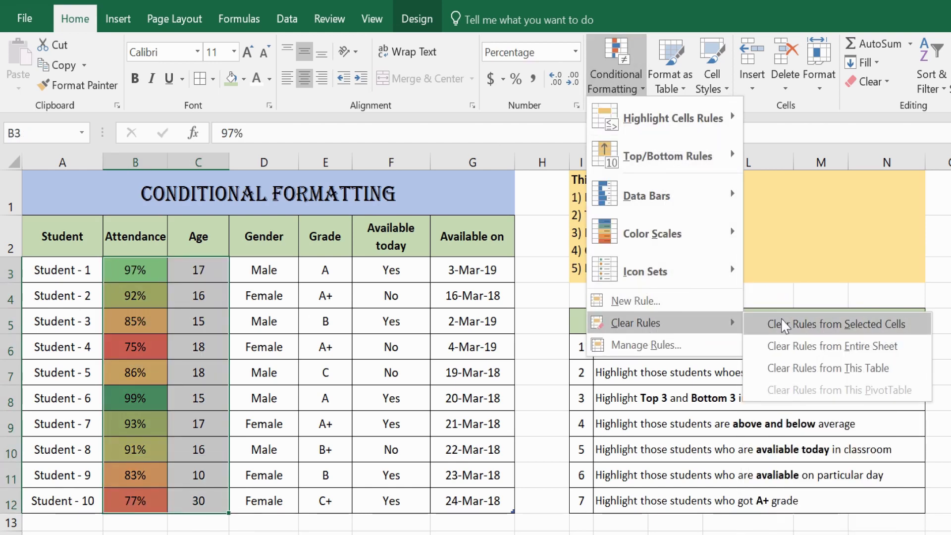
{"action": "left_click", "coordinate": [799, 346]}
{"action": "left_click", "coordinate": [486, 357]}
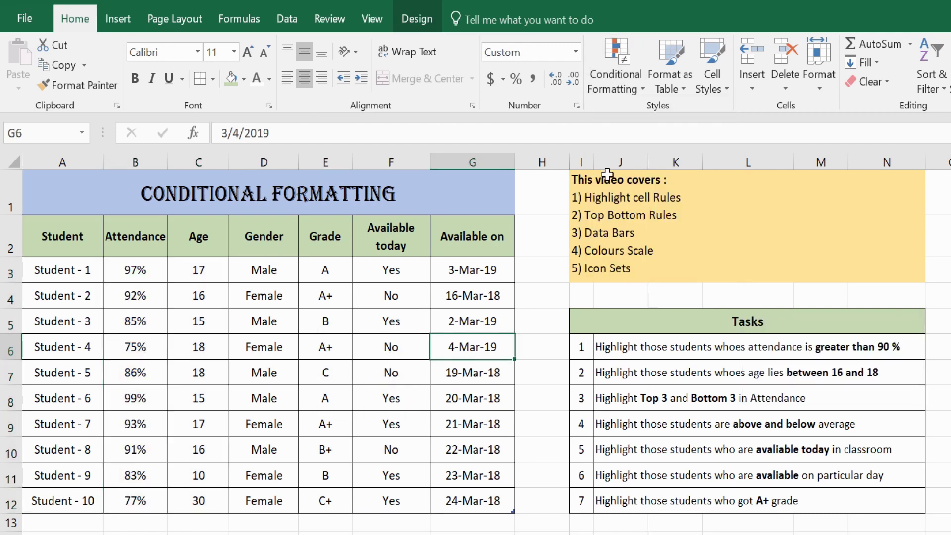
{"action": "left_click", "coordinate": [632, 91]}
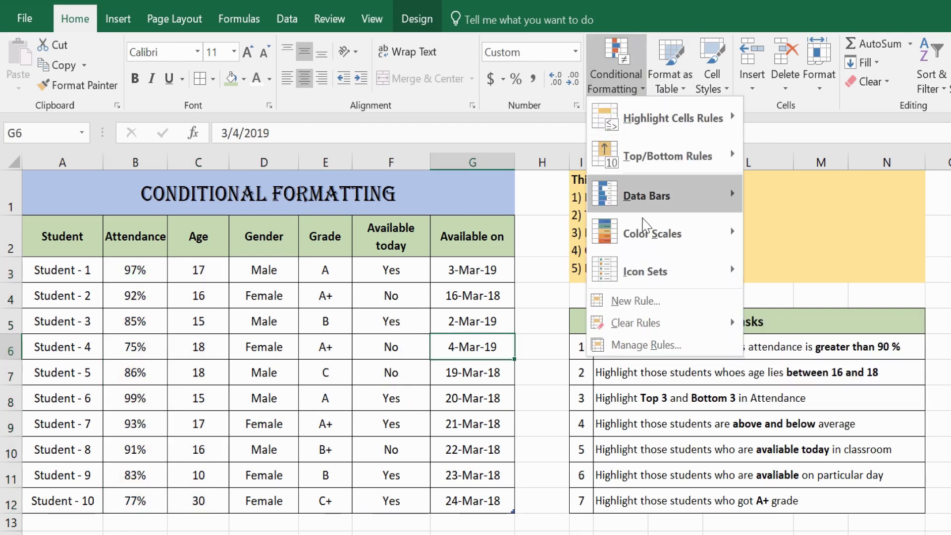
{"action": "mouse_move", "coordinate": [644, 278]}
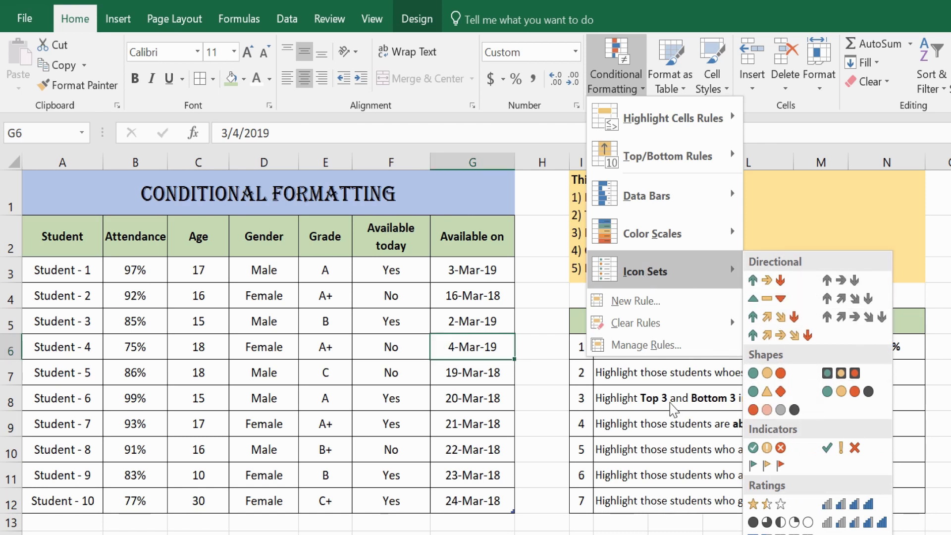
{"action": "key", "text": "Escape"}
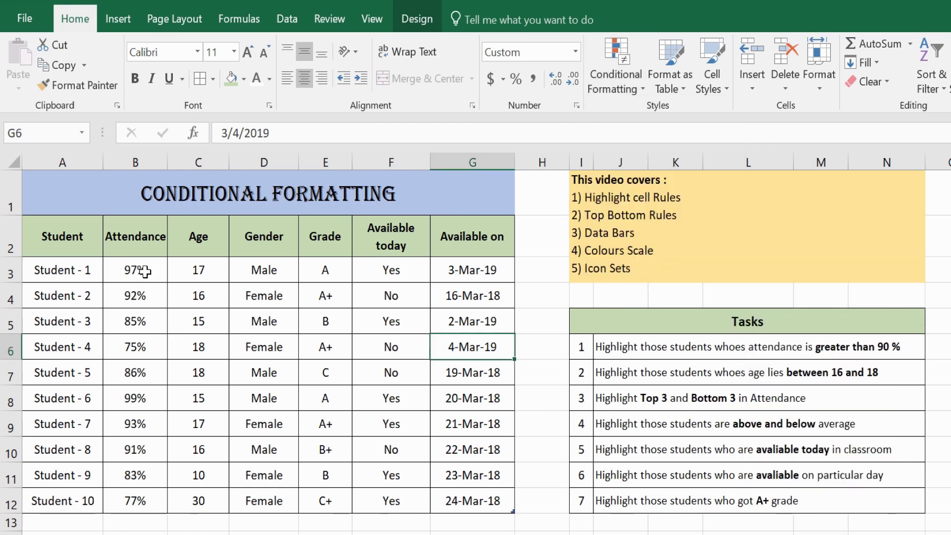
Apply the colored three-arrow directional Icon Set to the attendance cells B3:B12
{"action": "left_click_drag", "start_coordinate": [141, 270], "coordinate": [150, 506]}
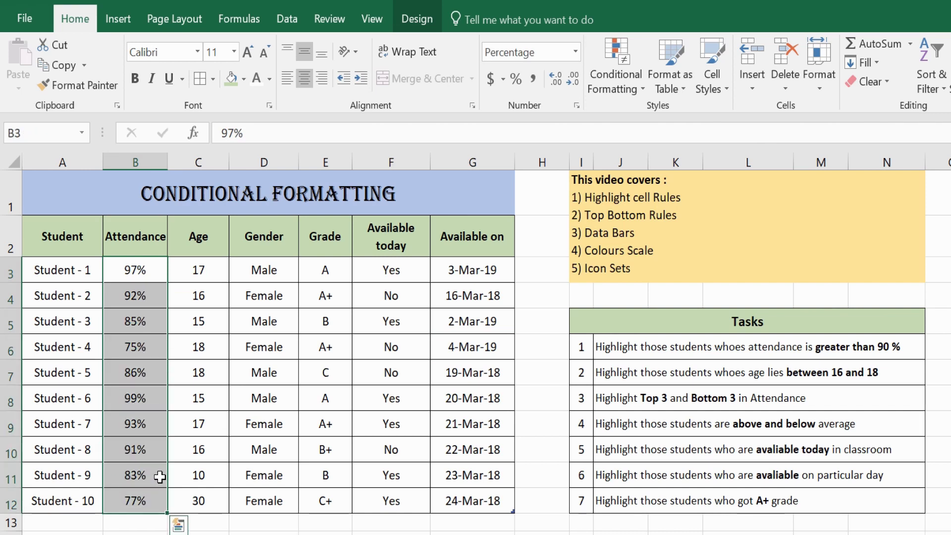
{"action": "left_click", "coordinate": [623, 84]}
{"action": "mouse_move", "coordinate": [671, 277]}
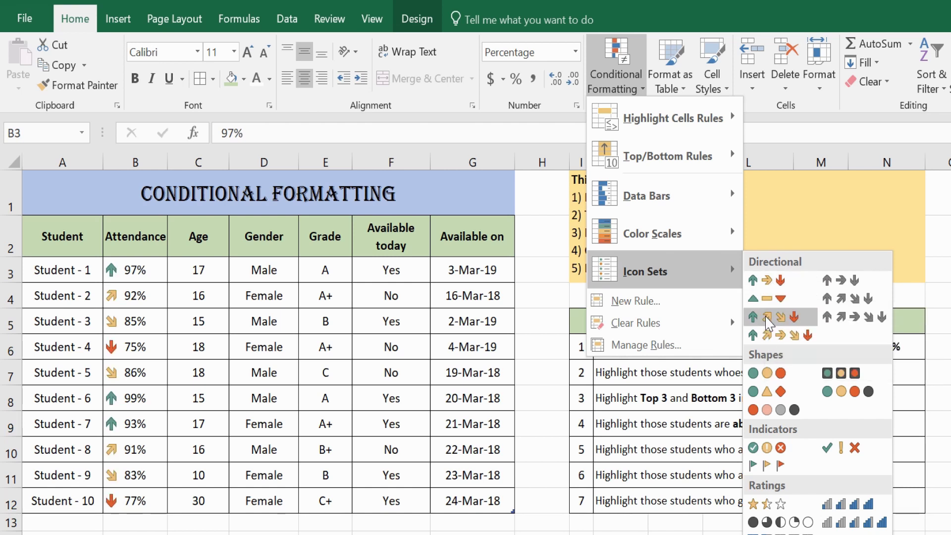
{"action": "left_click", "coordinate": [768, 288]}
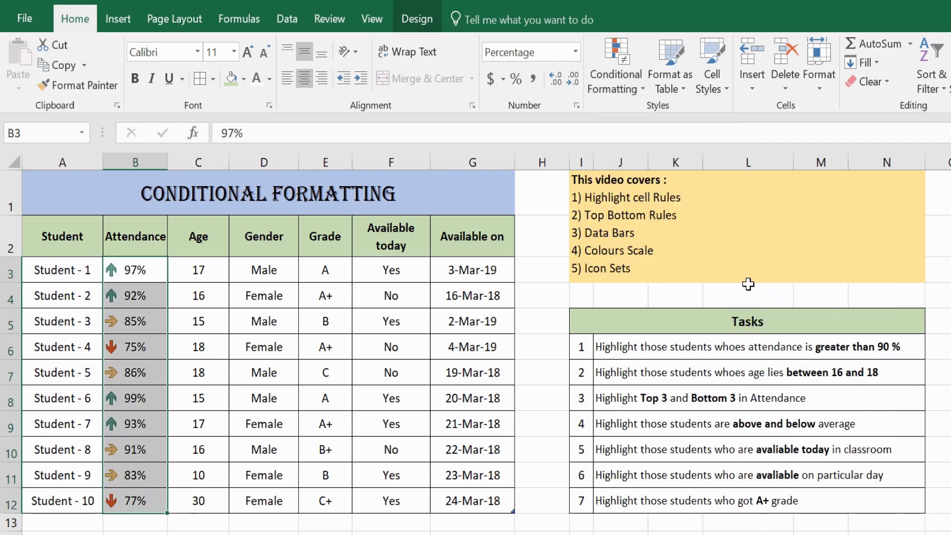
{"action": "left_click", "coordinate": [236, 339]}
Examine how the up, sideways and down arrows correspond to the attendance percentages in column B
{"action": "left_click_drag", "start_coordinate": [139, 270], "coordinate": [143, 297]}
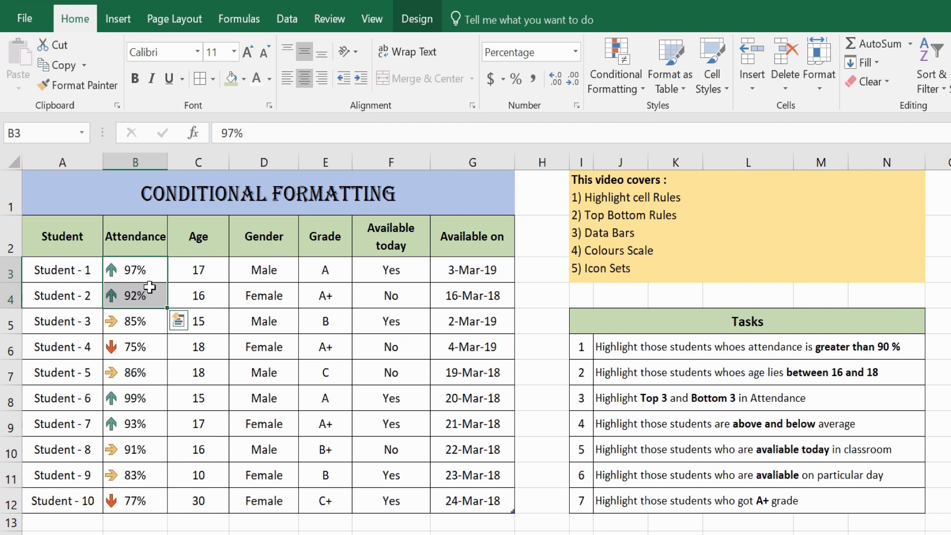
{"action": "left_click", "coordinate": [141, 322]}
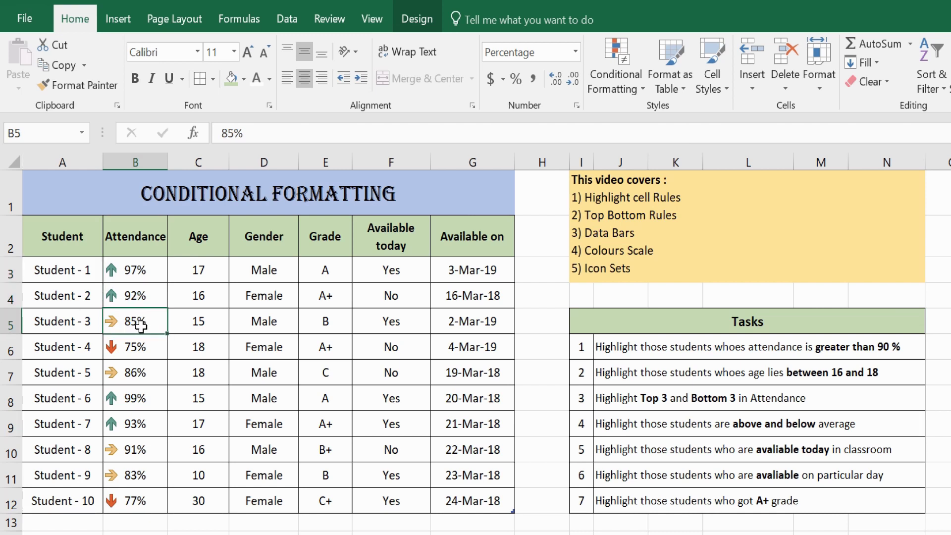
{"action": "left_click", "coordinate": [141, 347]}
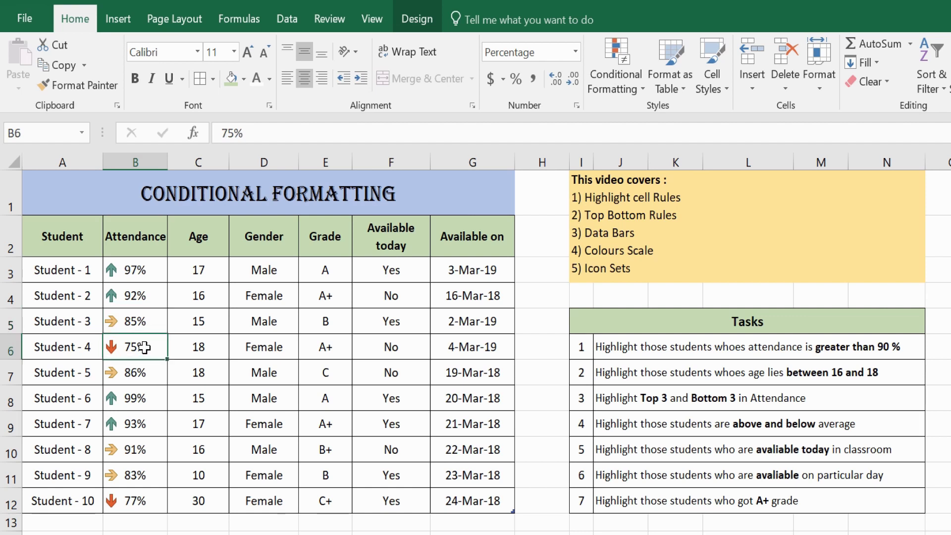
{"action": "left_click", "coordinate": [138, 501]}
{"action": "left_click", "coordinate": [143, 273]}
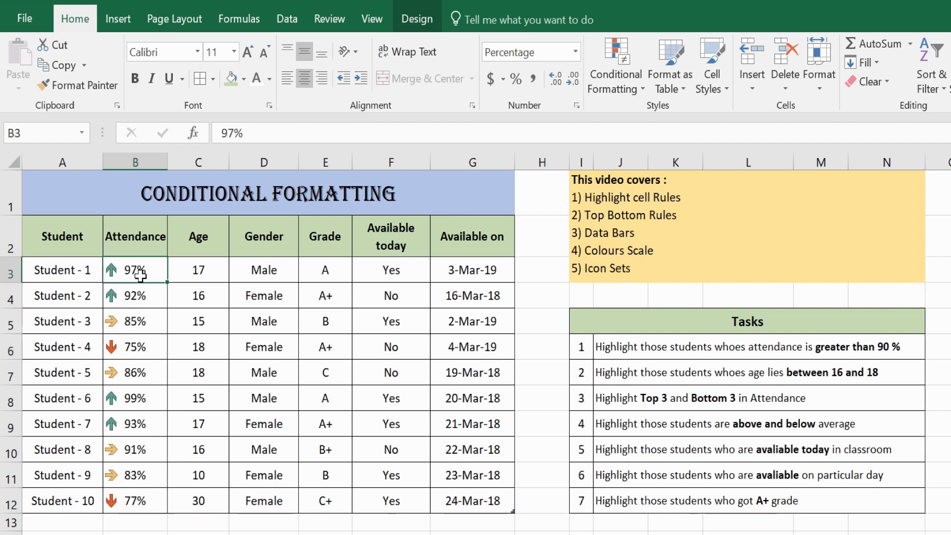
{"action": "left_click", "coordinate": [134, 349]}
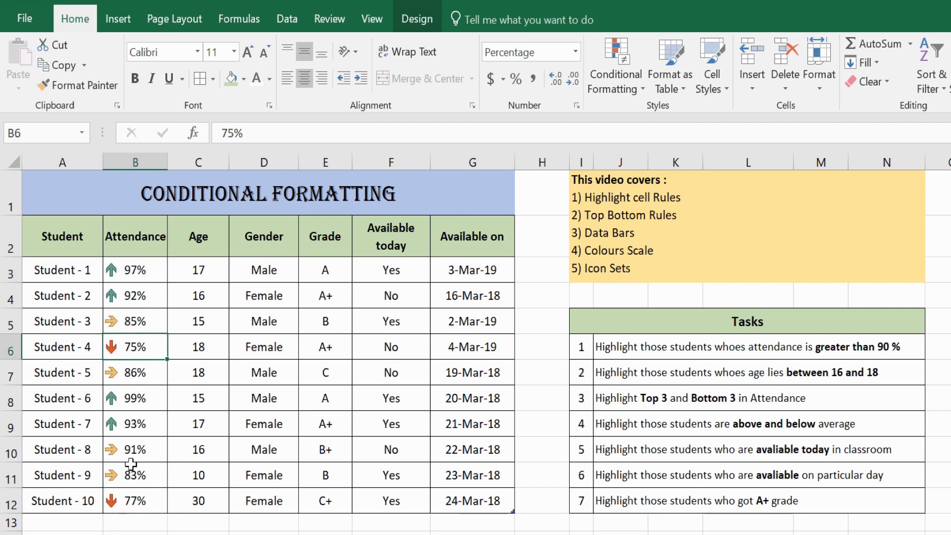
{"action": "left_click", "coordinate": [130, 502]}
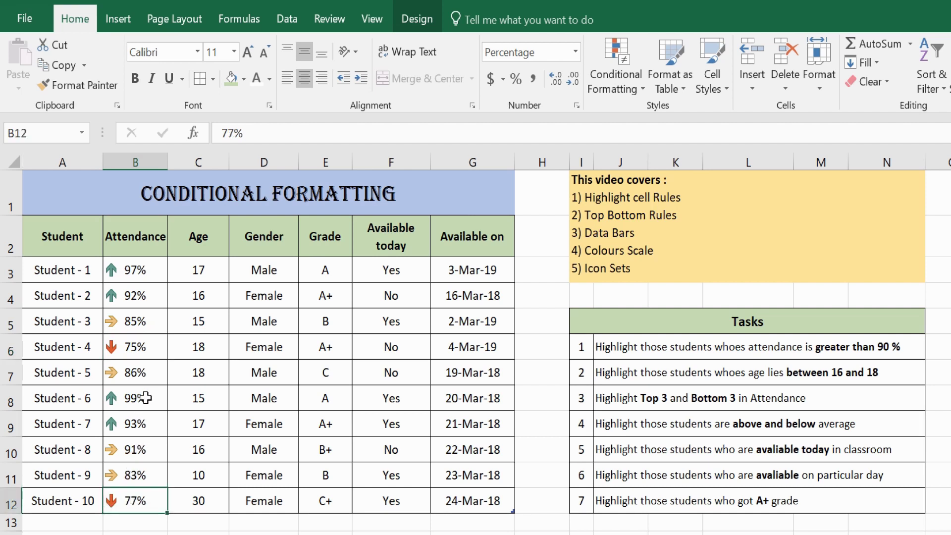
{"action": "left_click_drag", "start_coordinate": [146, 397], "coordinate": [146, 417]}
{"action": "left_click", "coordinate": [136, 272]}
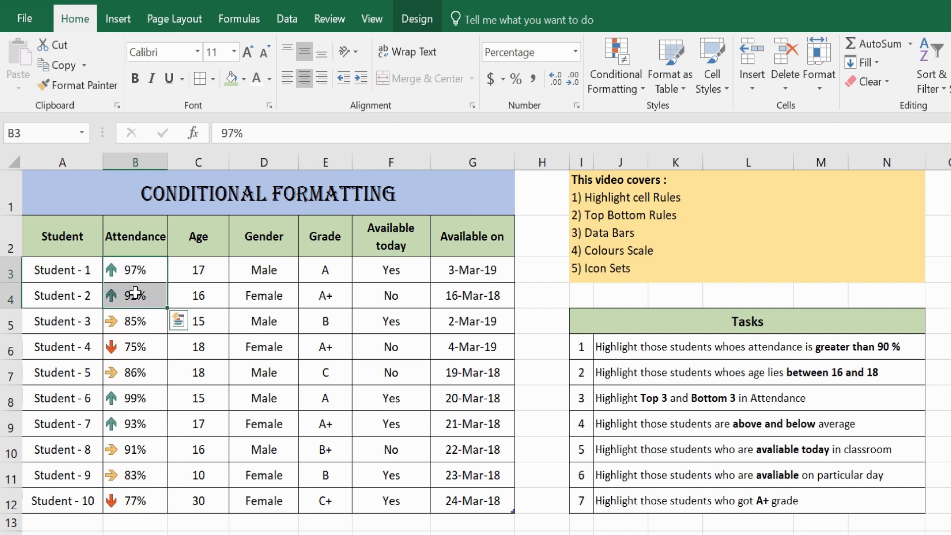
{"action": "left_click", "coordinate": [134, 325]}
{"action": "left_click_drag", "start_coordinate": [136, 448], "coordinate": [142, 478]}
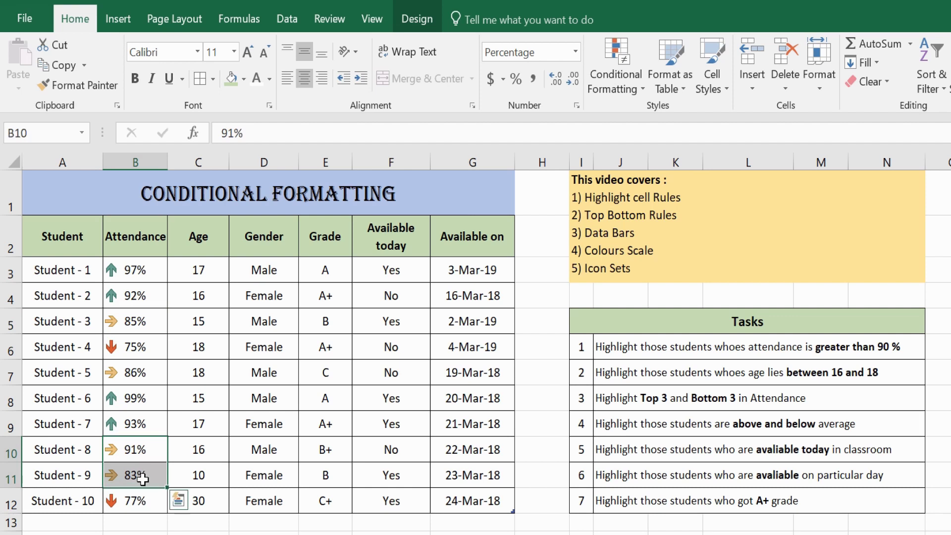
Apply the three-star ratings Icon Set to the age cells C3:C12
{"action": "left_click_drag", "start_coordinate": [198, 270], "coordinate": [214, 506]}
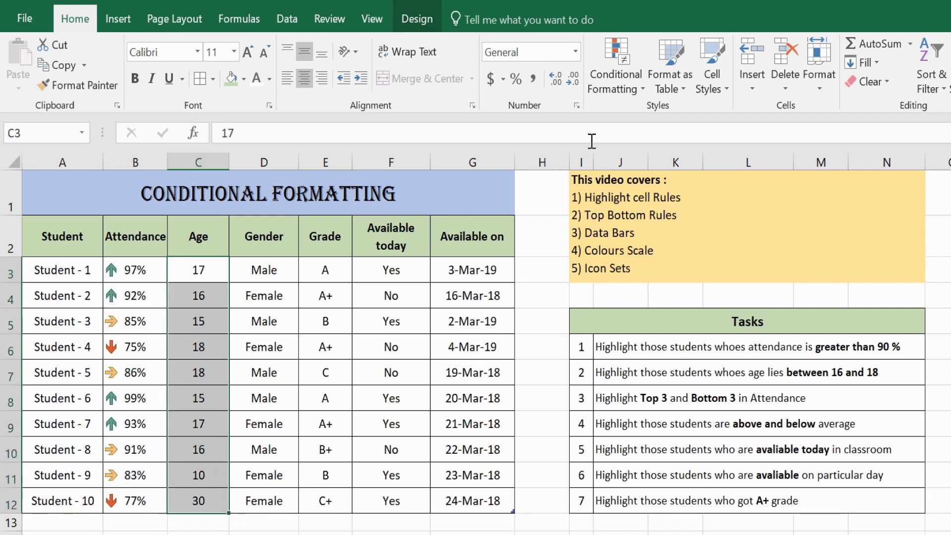
{"action": "left_click", "coordinate": [615, 82]}
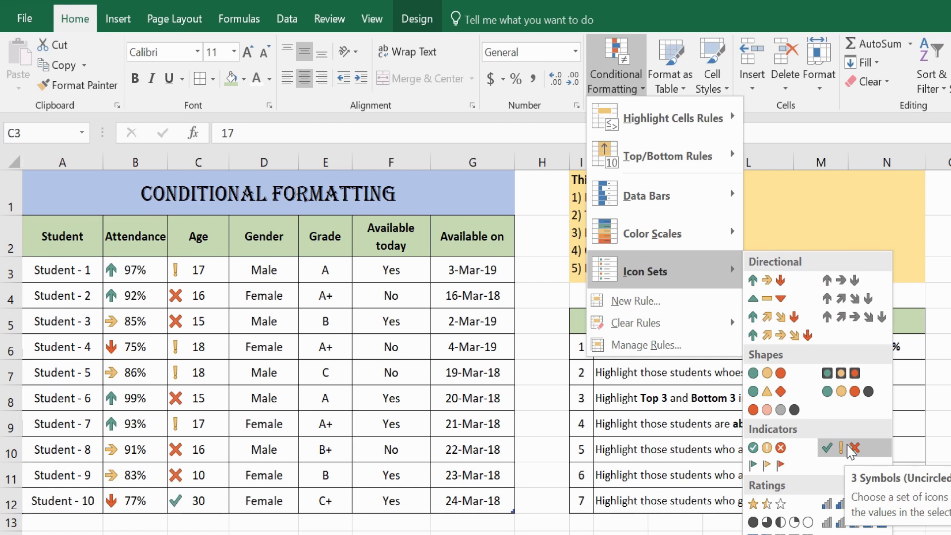
{"action": "left_click", "coordinate": [781, 505]}
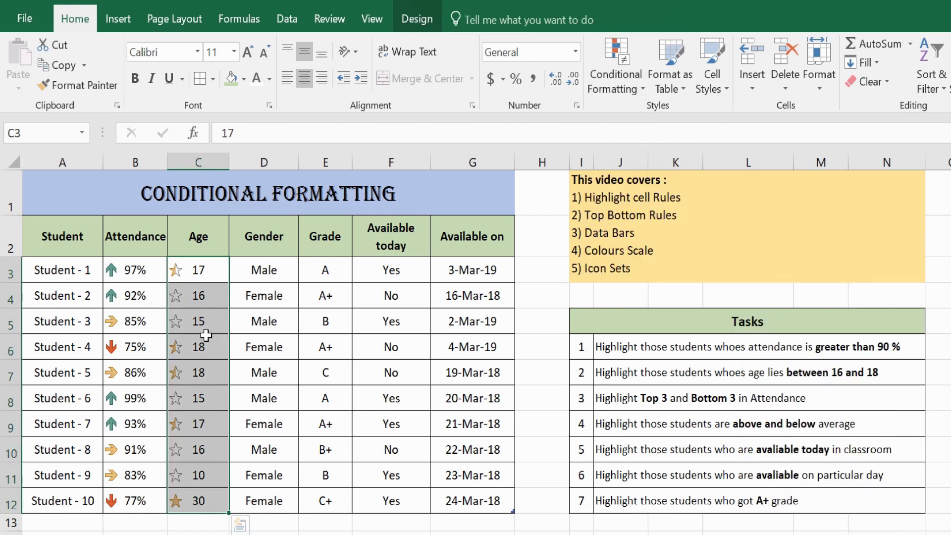
{"action": "left_click", "coordinate": [343, 356]}
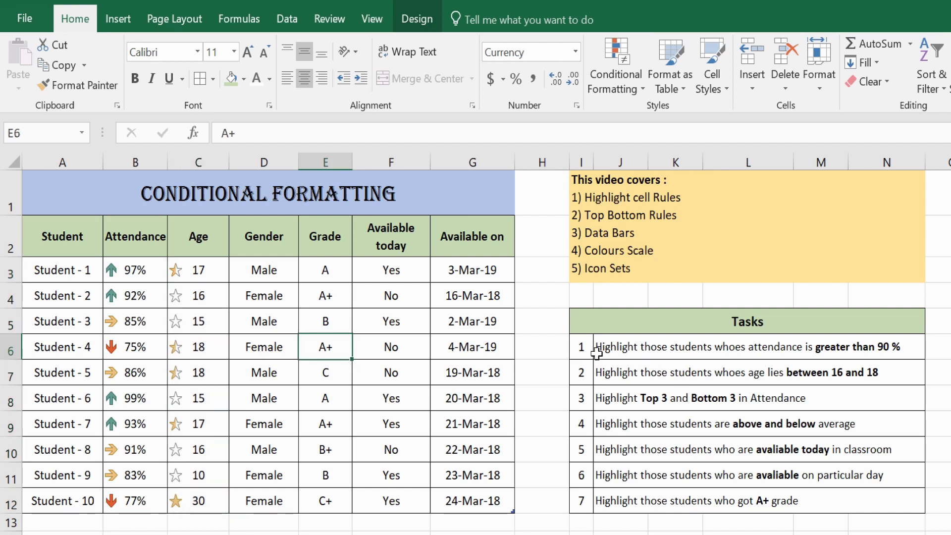
Review the task list and the available Highlight Cells Rules, Top/Bottom Rules, Data Bars, Color Scales and Icon Sets
{"action": "left_click_drag", "start_coordinate": [596, 354], "coordinate": [761, 499]}
{"action": "left_click", "coordinate": [716, 471]}
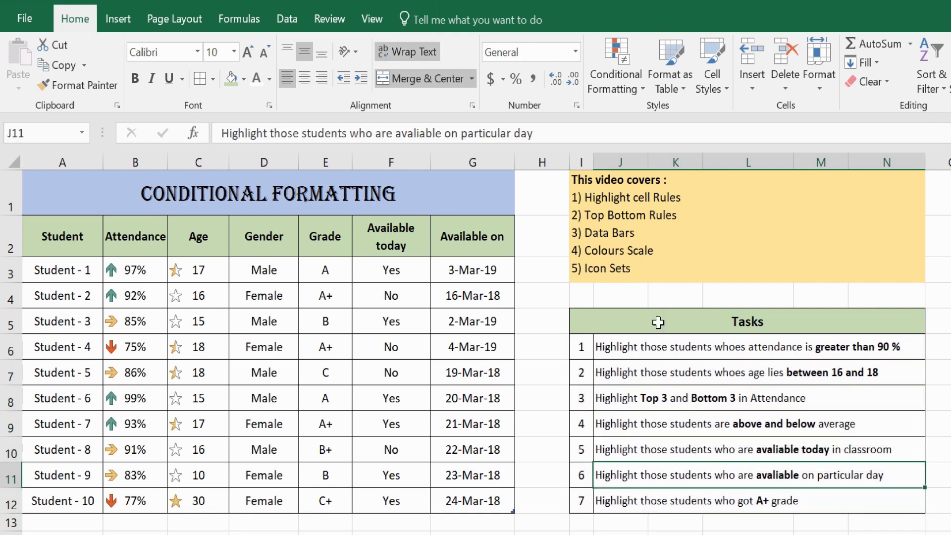
{"action": "left_click", "coordinate": [617, 77]}
{"action": "mouse_move", "coordinate": [617, 124]}
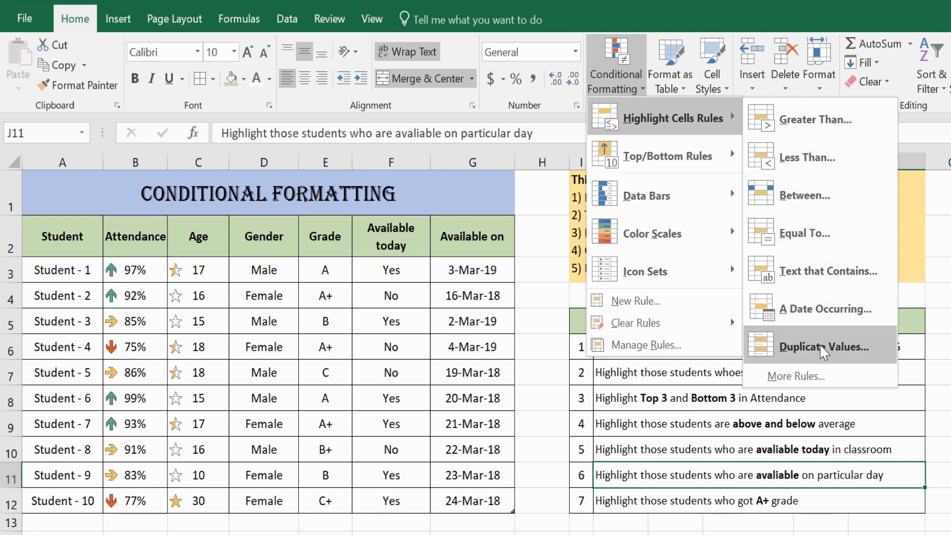
{"action": "mouse_move", "coordinate": [712, 168]}
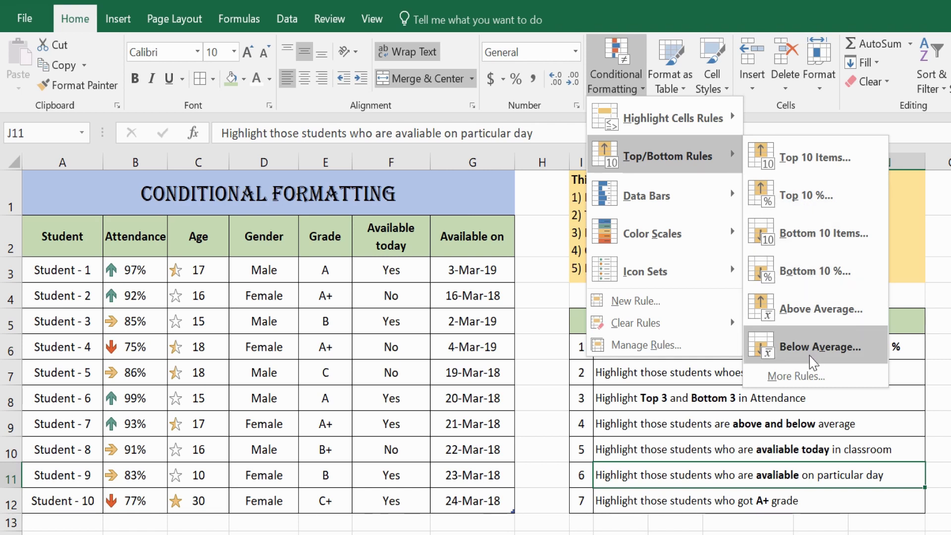
{"action": "mouse_move", "coordinate": [693, 200]}
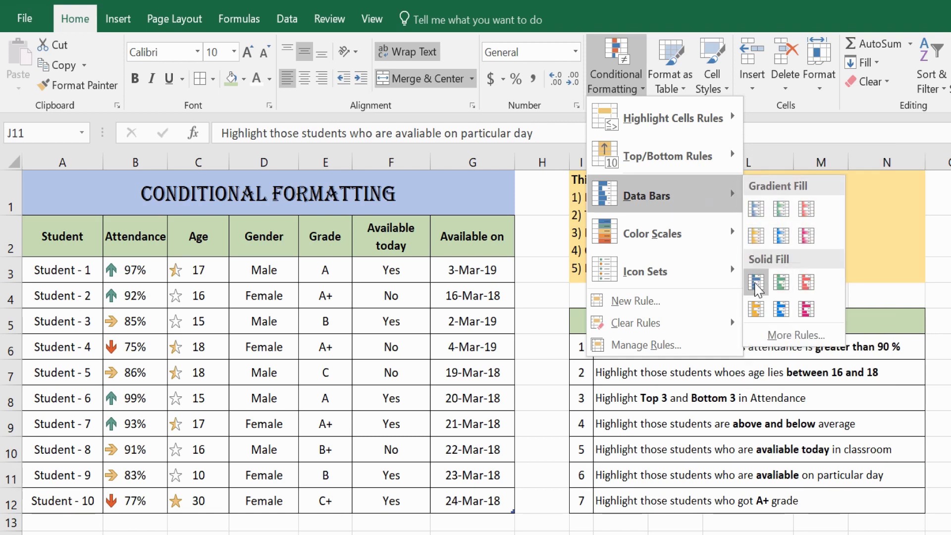
{"action": "mouse_move", "coordinate": [690, 238]}
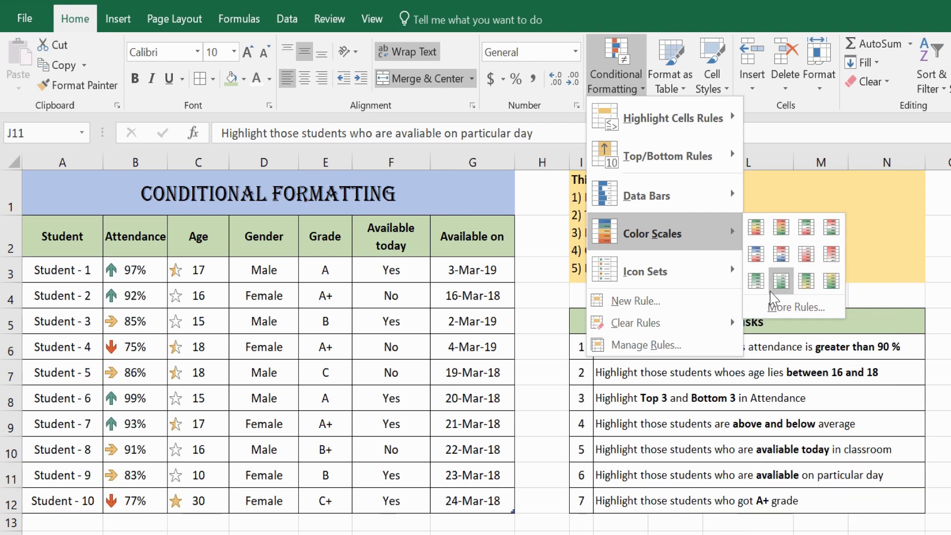
{"action": "mouse_move", "coordinate": [685, 275]}
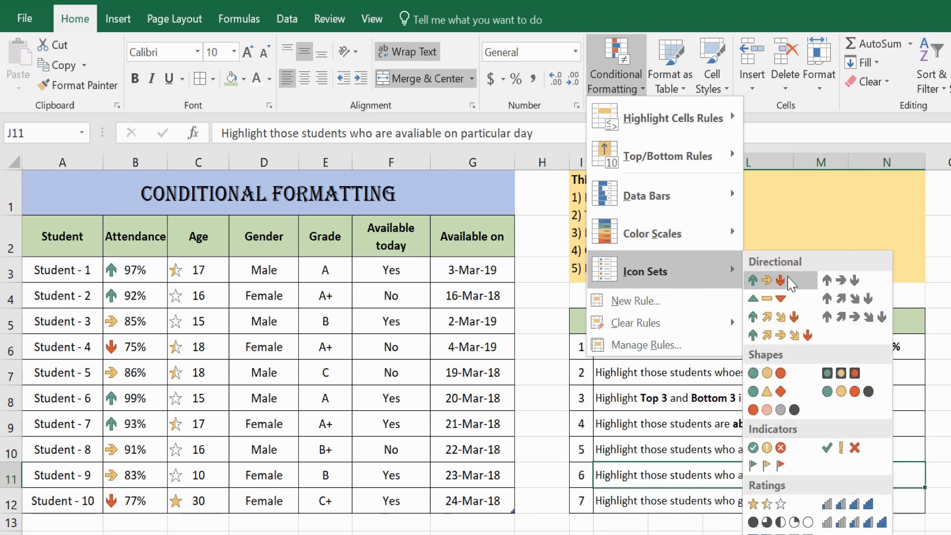